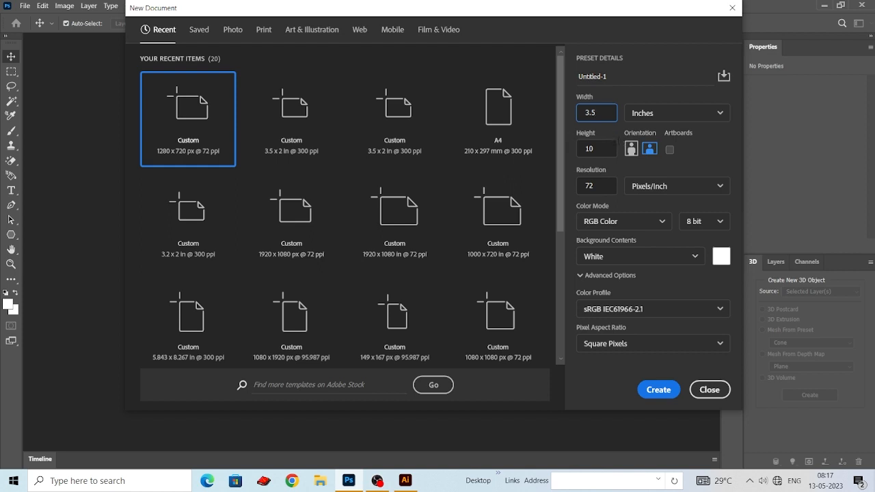
- Create the new document with a height of 2 inches, a resolution of 300 pixels/inch and CMYK Color mode
text(2)
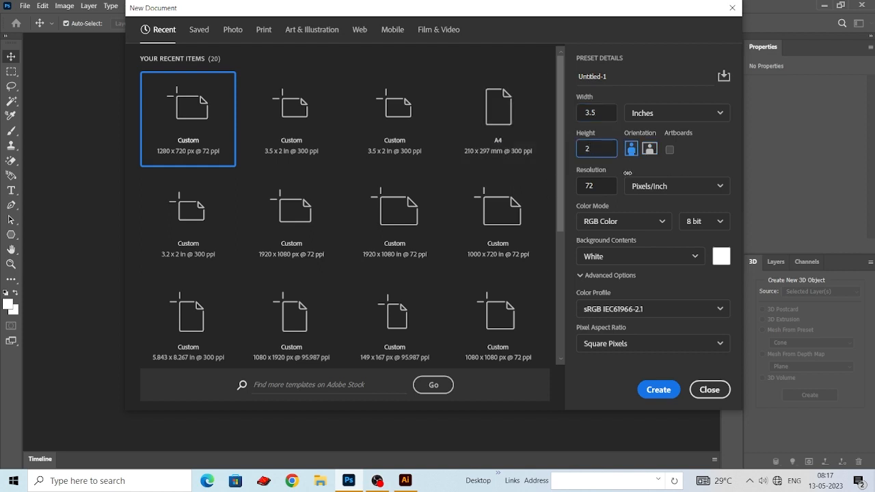
key(Tab)
text(300)
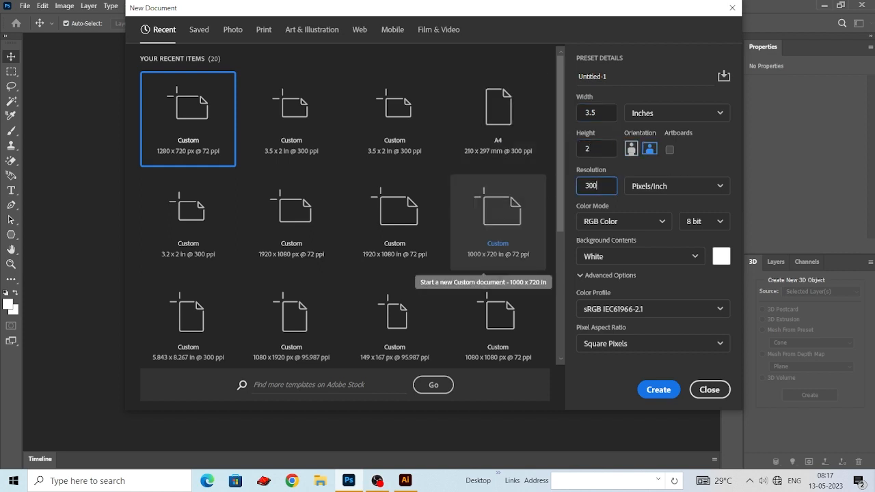
click(620, 222)
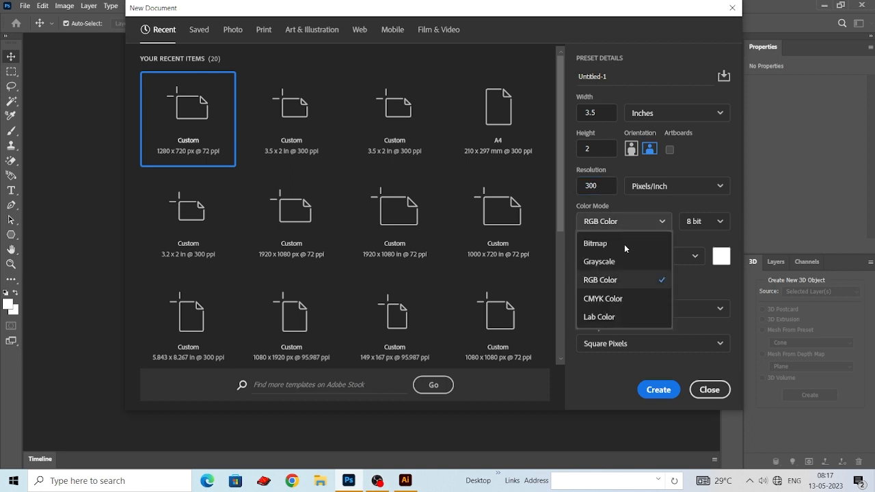
click(618, 295)
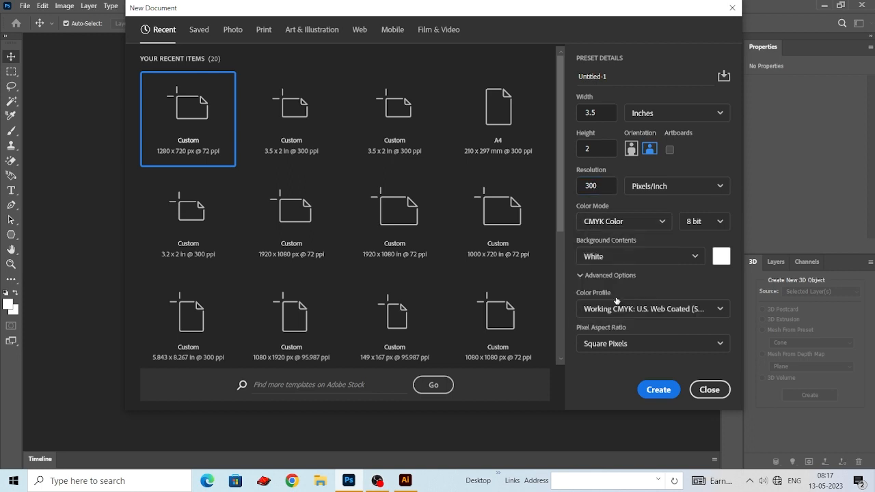
click(663, 392)
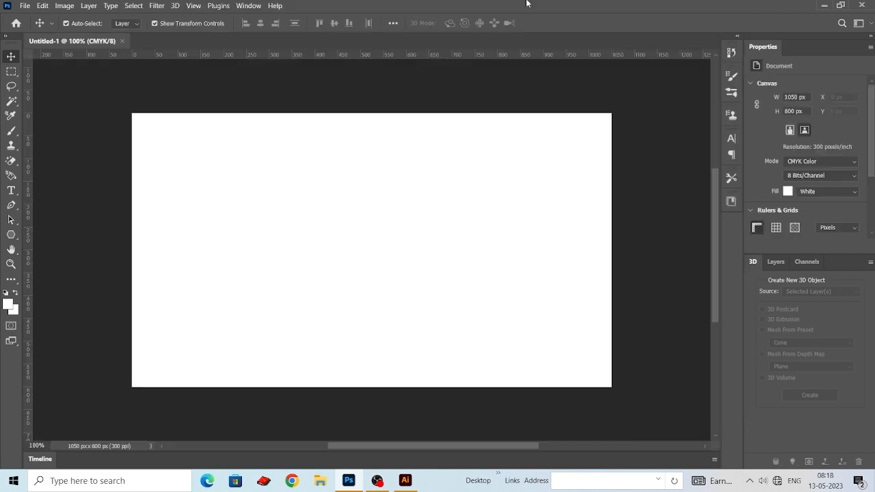
- Place guides along all four edges of the white canvas
drag(352, 54, 363, 112)
drag(36, 227, 132, 239)
drag(364, 55, 351, 387)
drag(38, 321, 612, 345)
- Toggle the rulers off and back on
key(ctrl+r)
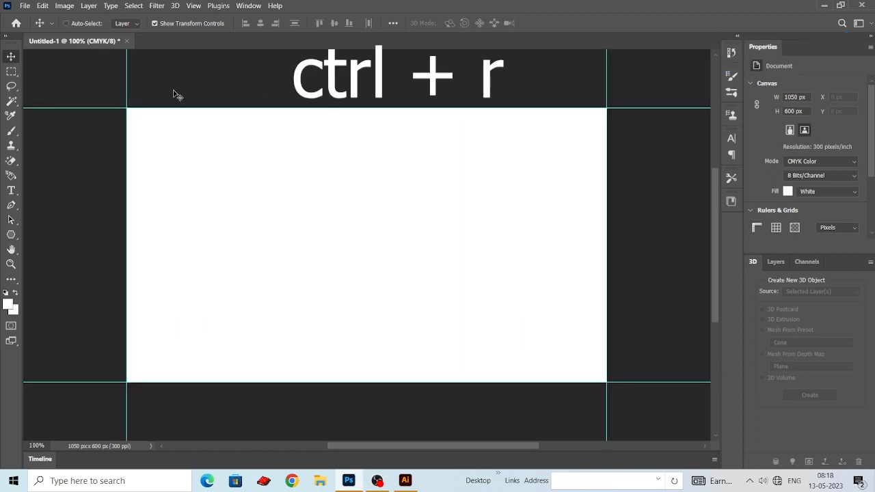
key(ctrl+r)
key(ctrl+r)
key(ctrl+r)
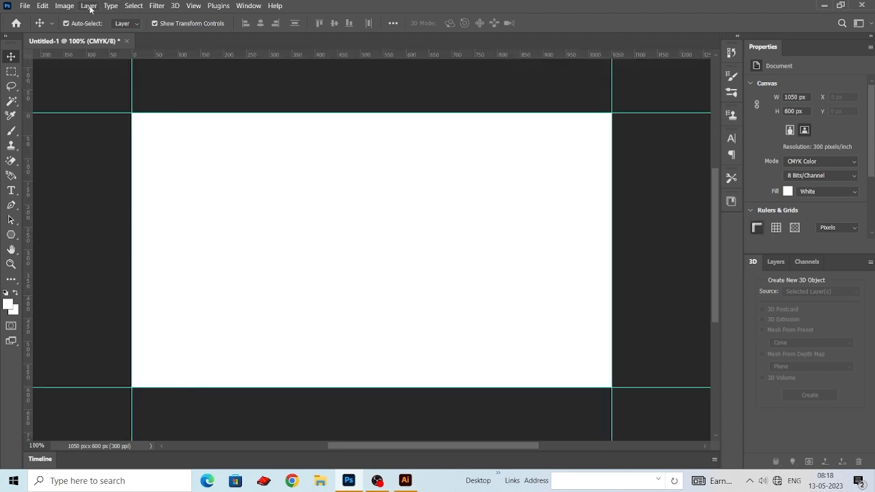
- Enlarge the canvas by a relative 0.25 inches in both width and height
click(64, 6)
click(84, 95)
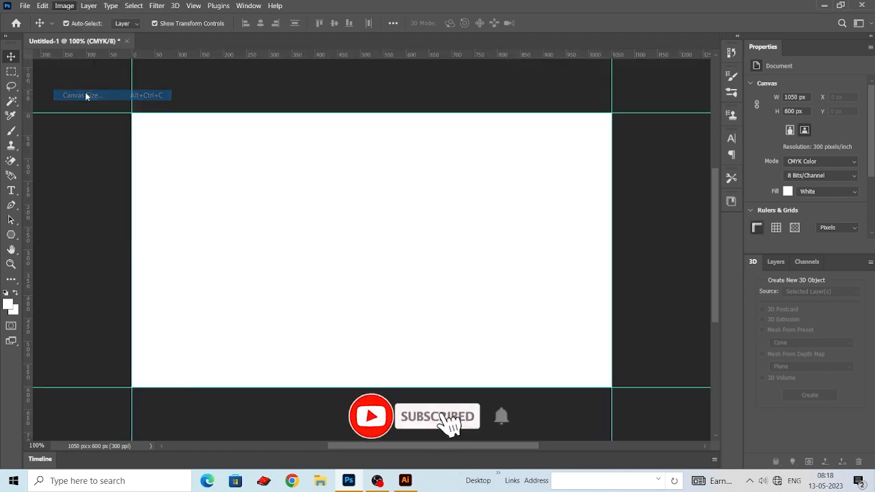
click(446, 187)
click(444, 217)
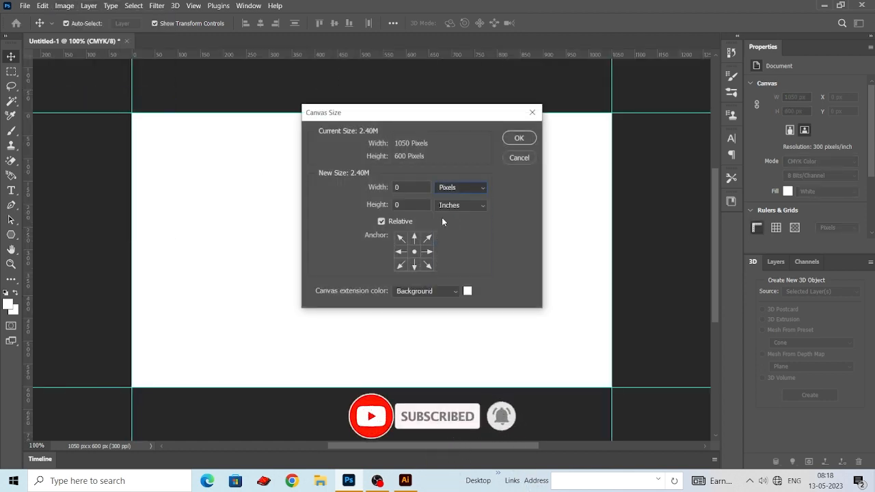
text(.)
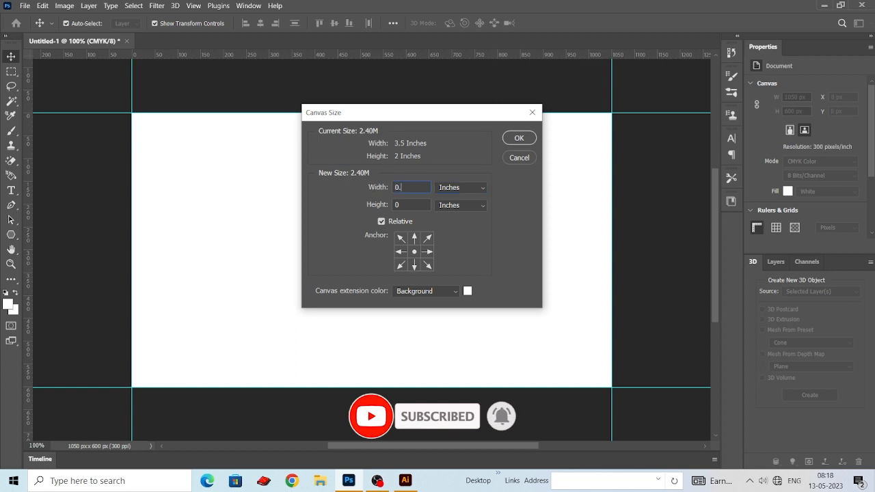
text(25)
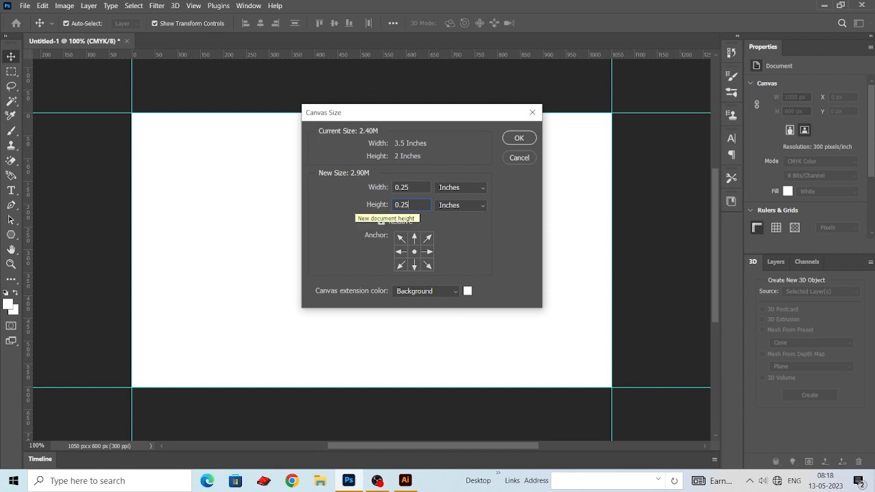
click(520, 137)
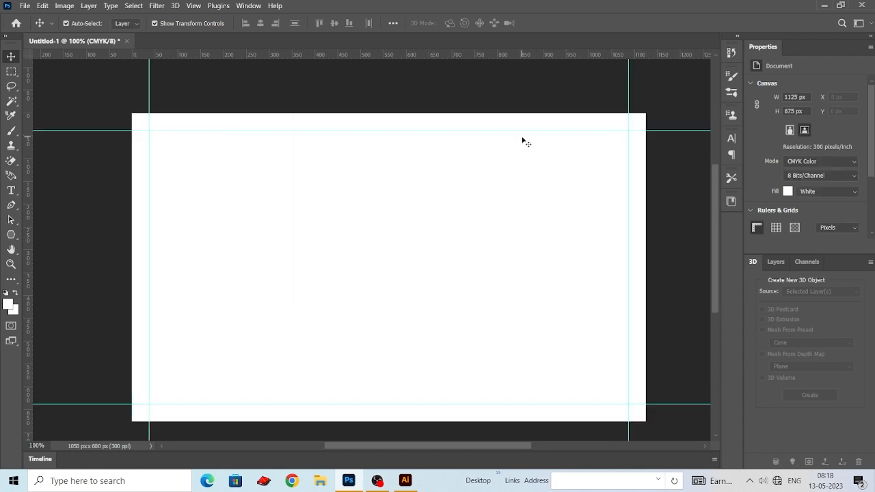
- Open Untitled-1.png from the Desktop folder and move its logo into the CMYK card document
click(25, 6)
click(36, 26)
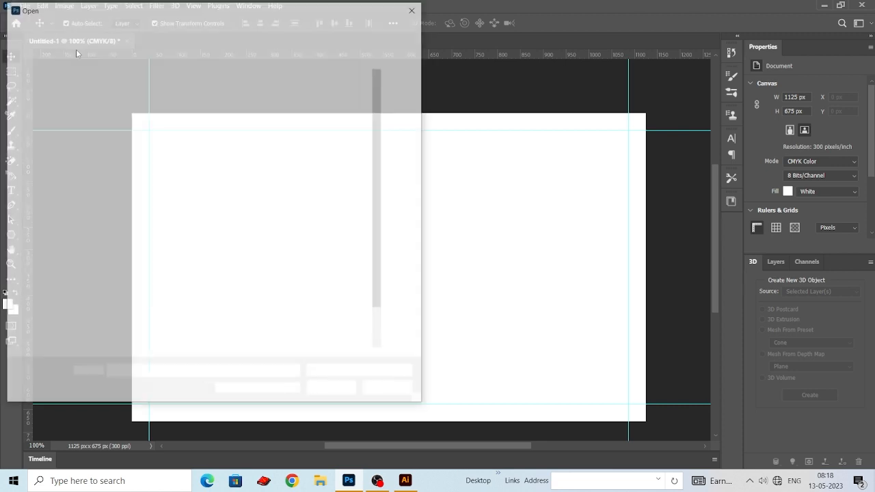
click(42, 125)
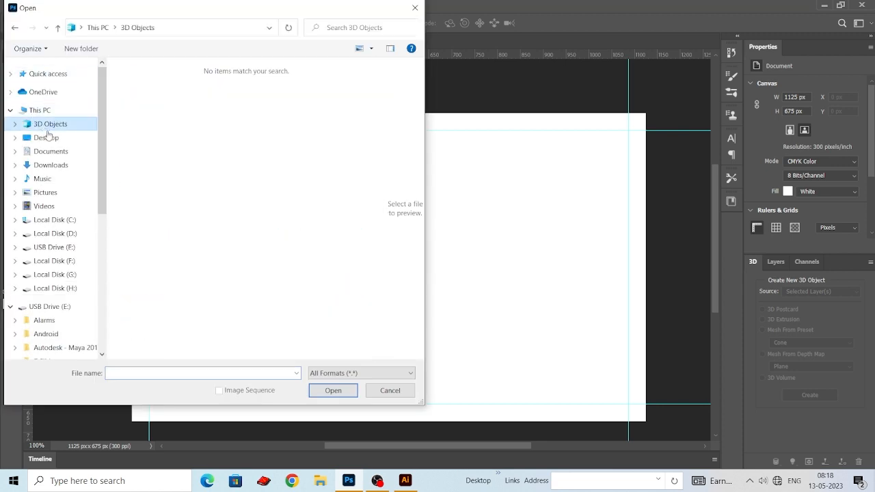
click(54, 138)
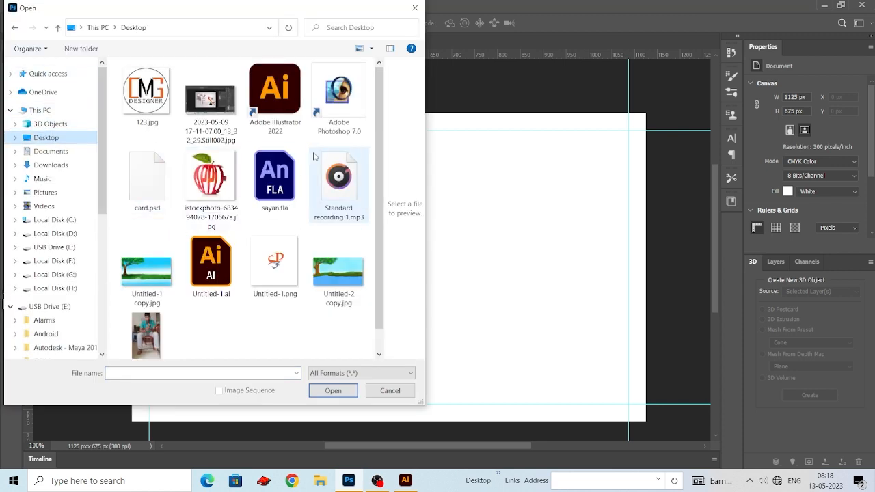
click(276, 265)
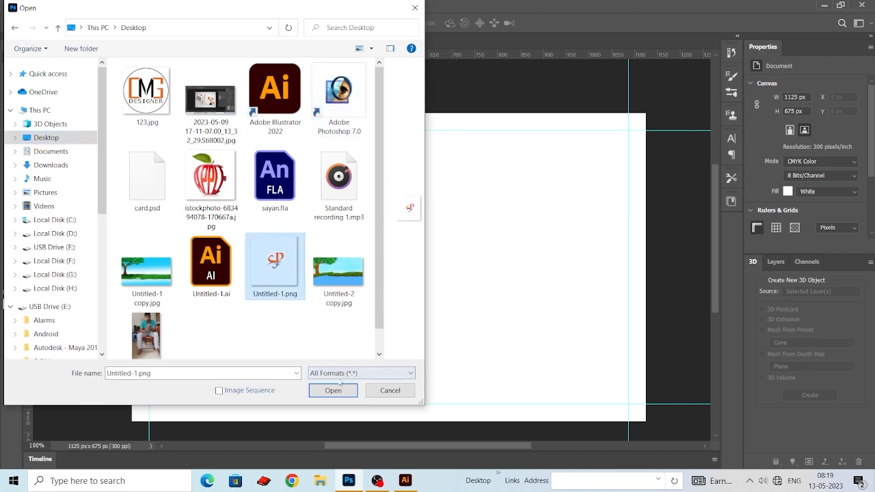
click(333, 391)
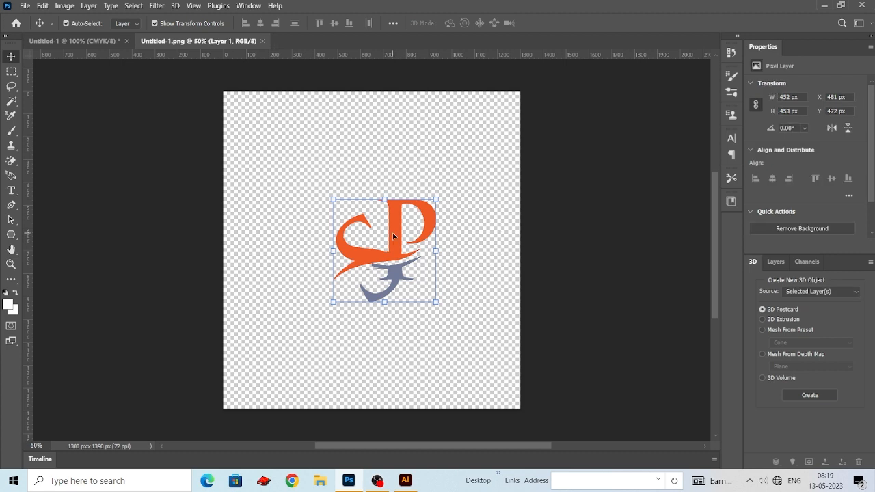
drag(393, 235, 450, 245)
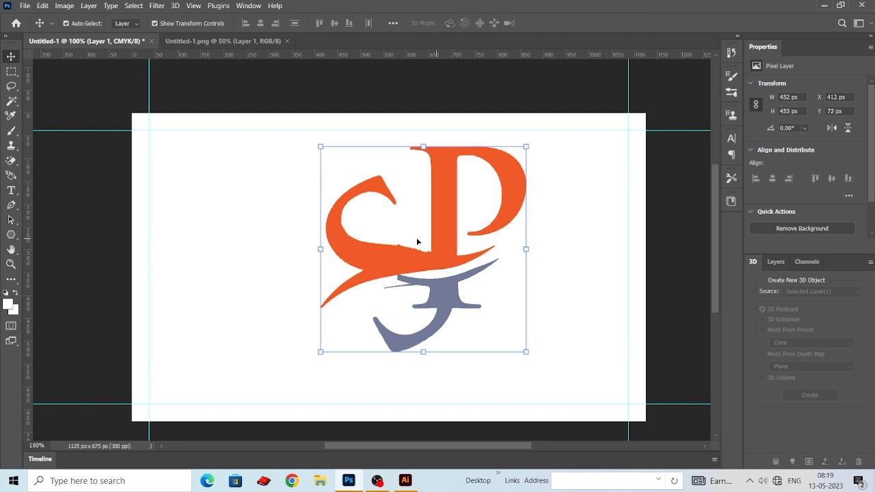
- Convert the logo layer, Layer 1, to a smart object
click(775, 261)
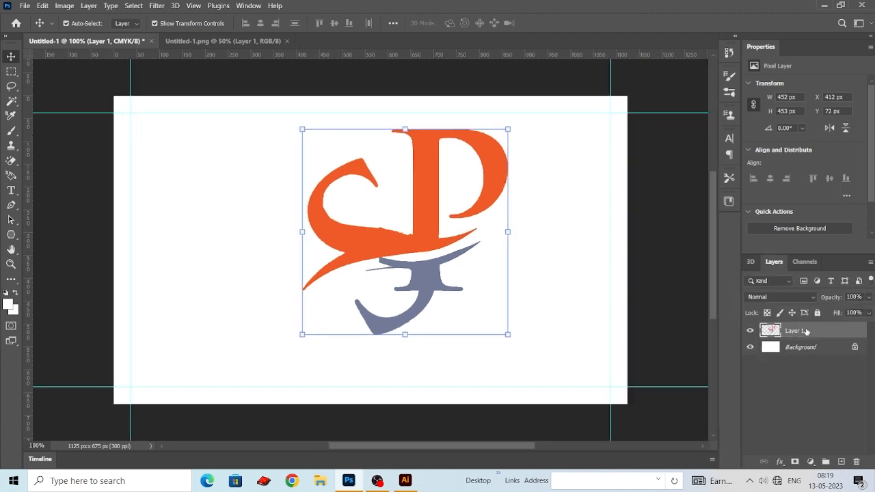
right_click(806, 331)
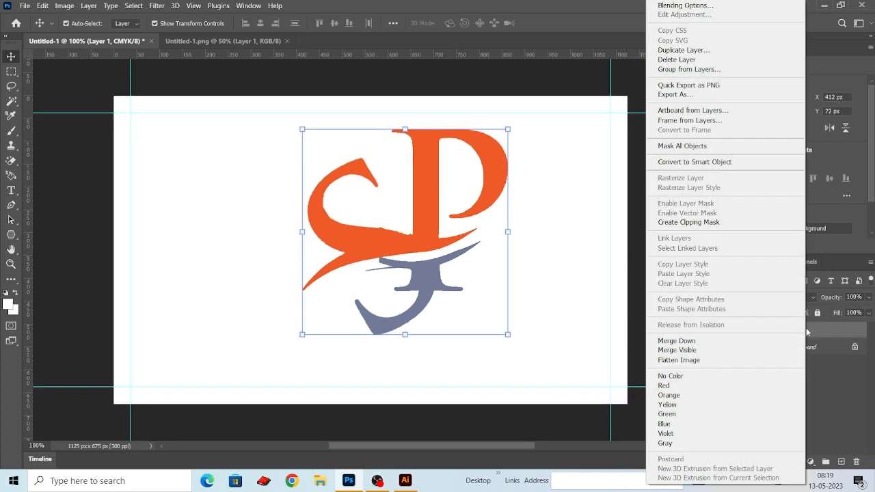
click(731, 162)
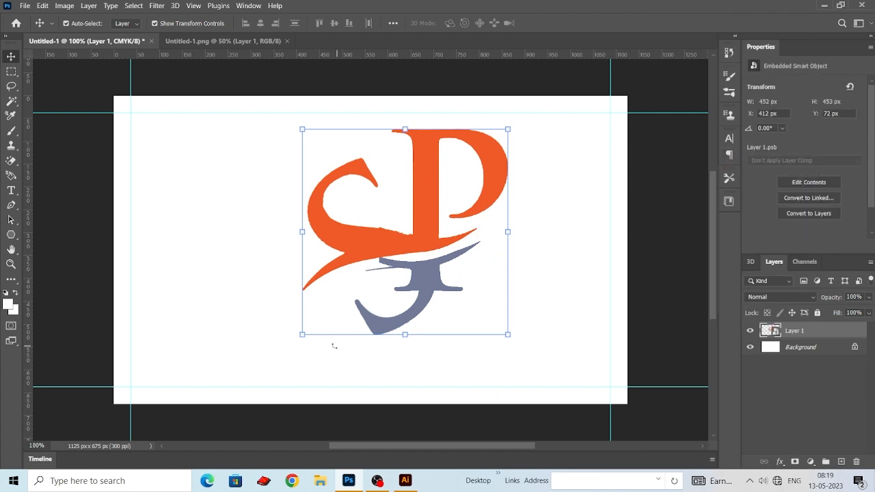
- Scale the logo down to about 107 x 108 px and place it near the card's upper-right corner, at about X 907, Y 94 px
drag(340, 318, 487, 207)
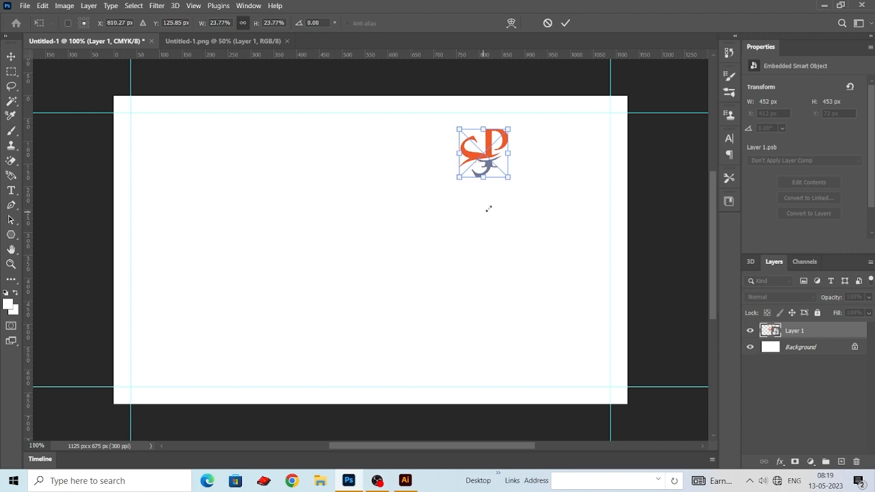
click(11, 57)
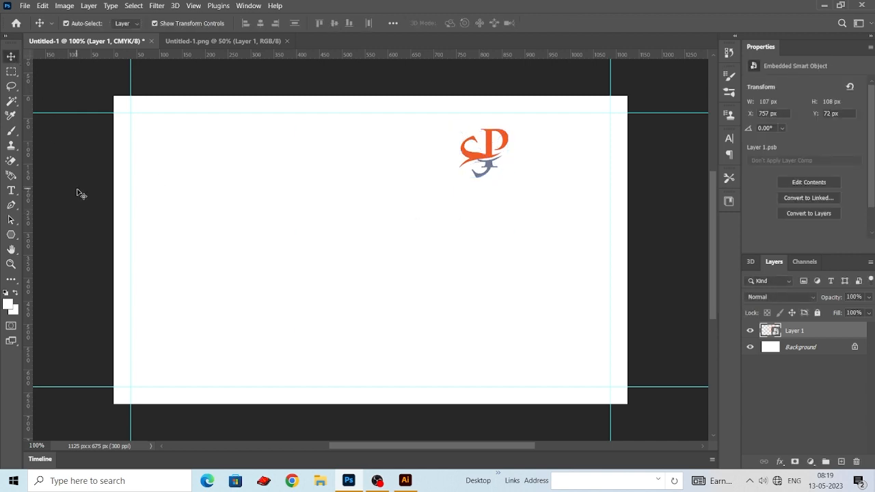
click(484, 160)
drag(484, 159, 552, 166)
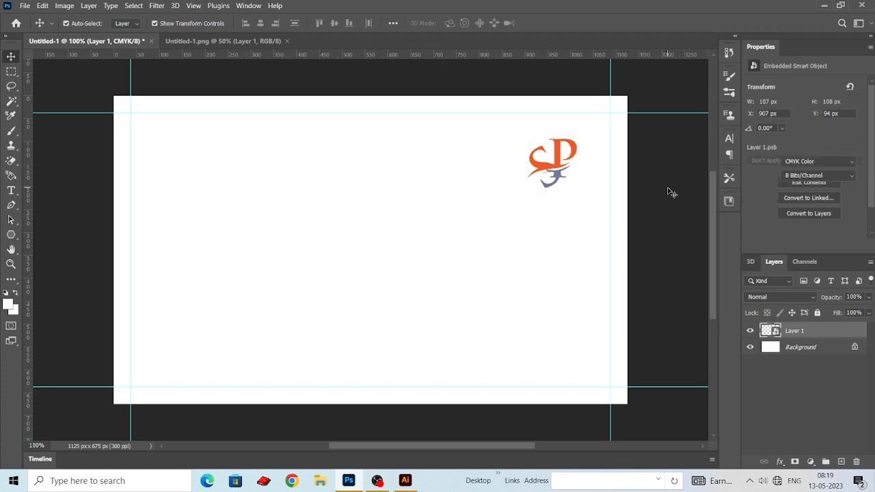
click(669, 191)
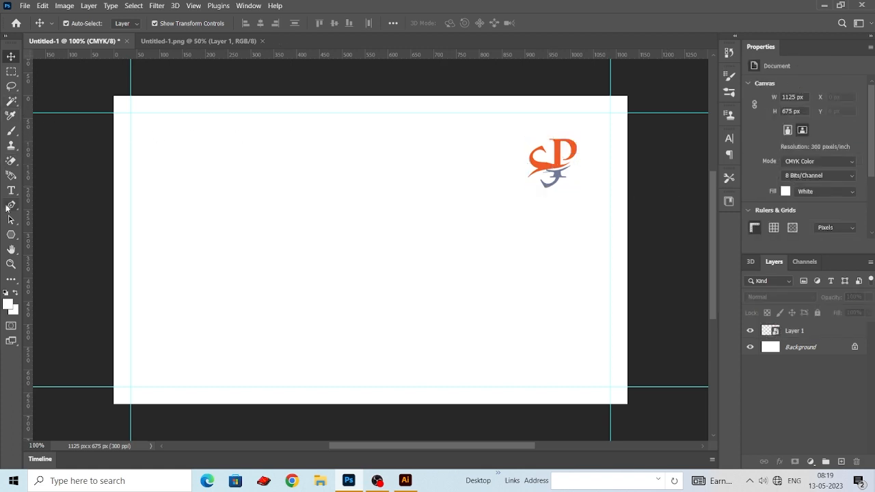
- On a new layer, draw an S-shaped Pen curve in Shape mode from the card's top edge to its bottom edge, about 370 x 672 px
drag(9, 207, 43, 207)
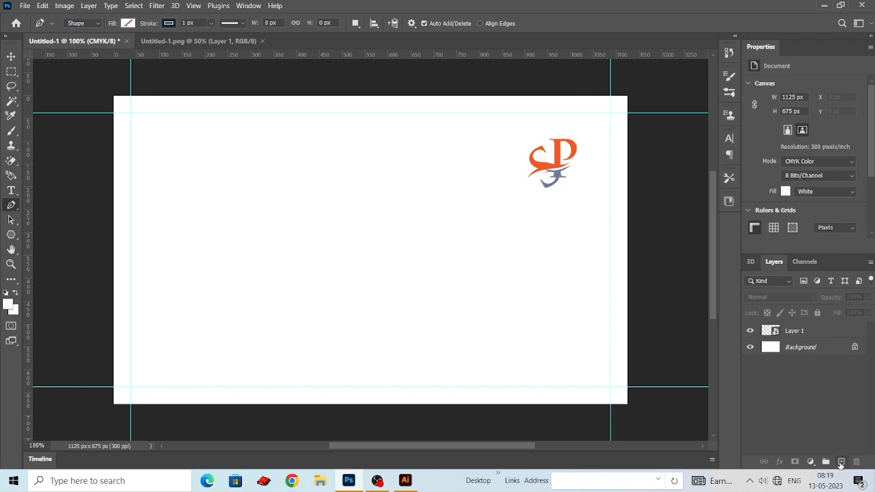
click(841, 463)
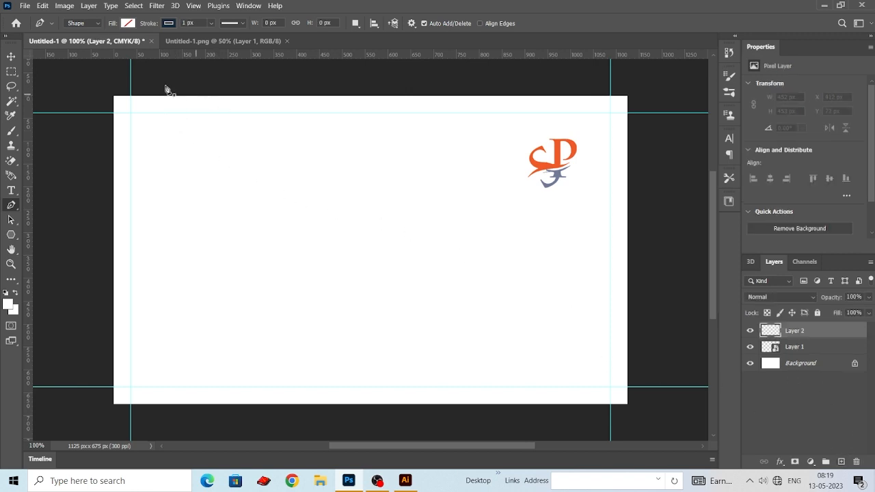
click(98, 26)
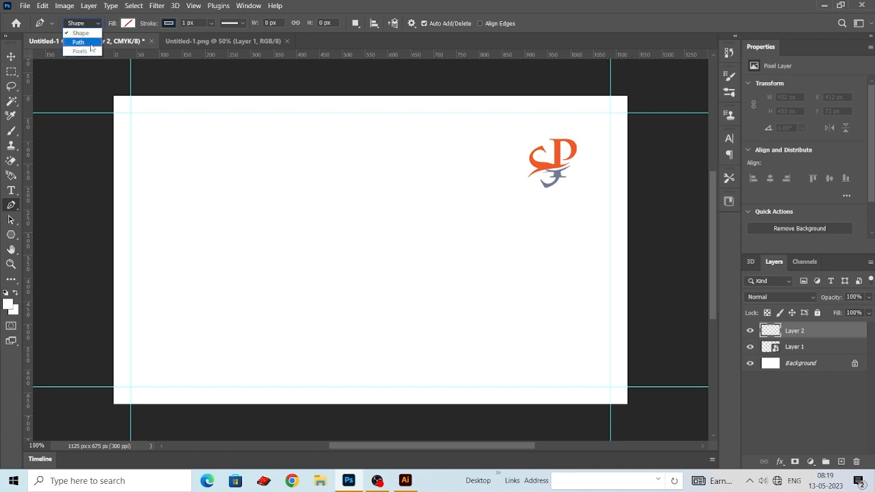
click(84, 33)
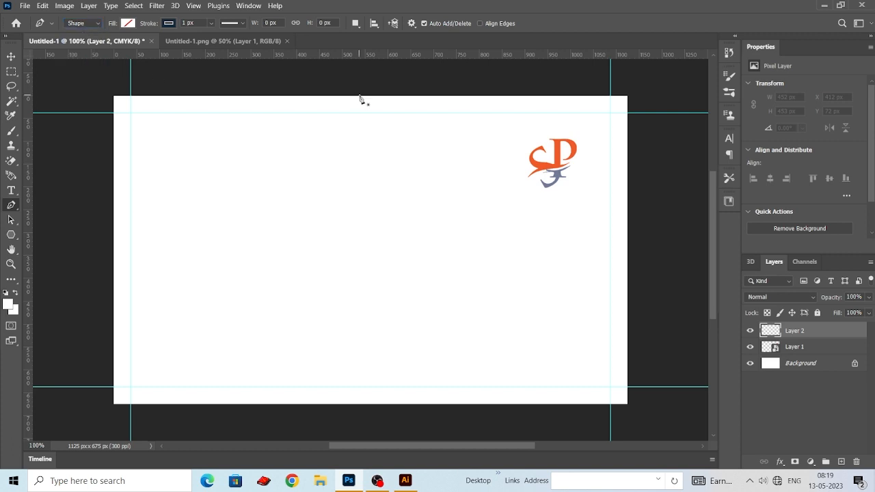
drag(448, 267, 450, 341)
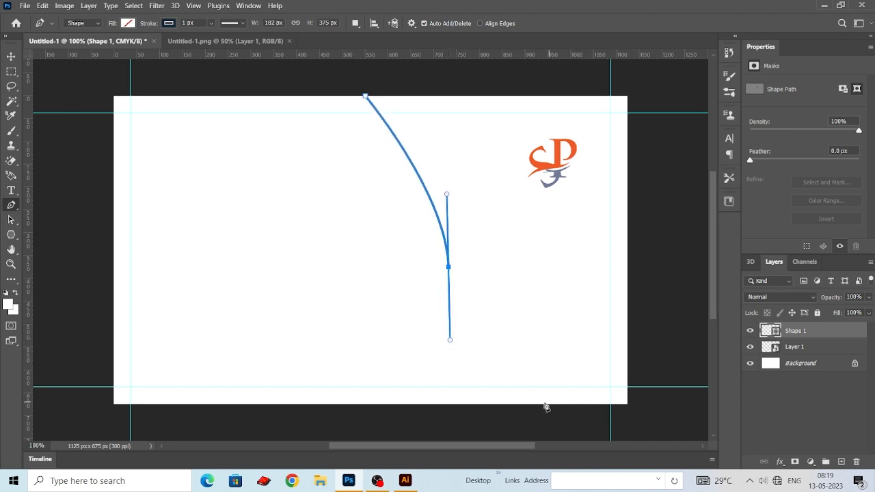
drag(533, 402, 564, 412)
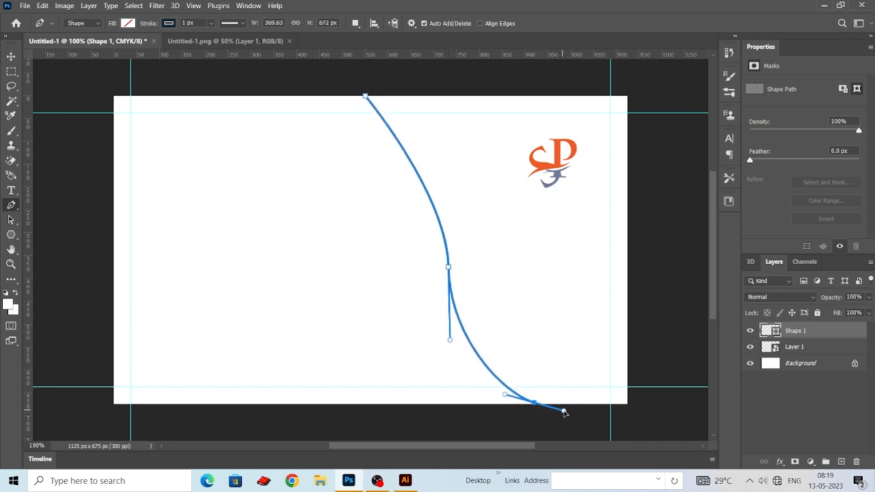
- Continue the path below, left of and above the card, and close it at the curve's starting point
scroll(547, 399, down, 3)
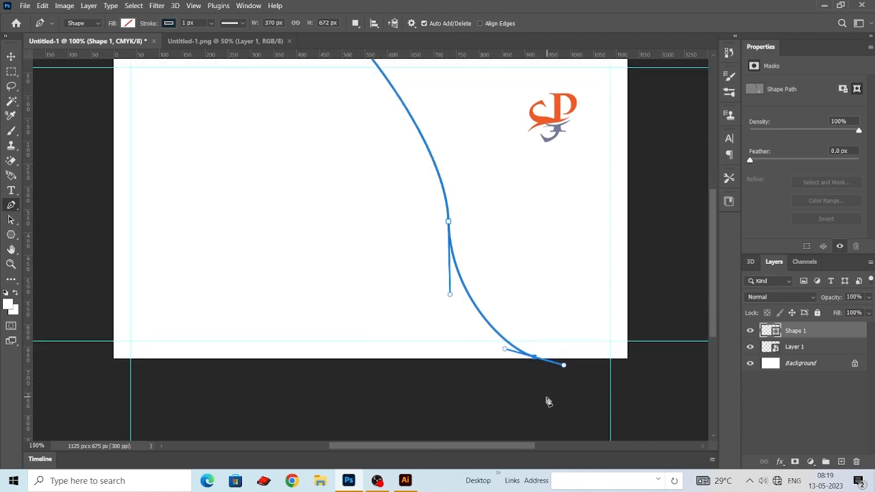
click(545, 402)
key(ctrl+z)
click(533, 375)
scroll(591, 401, up, 2)
scroll(592, 401, left, 5)
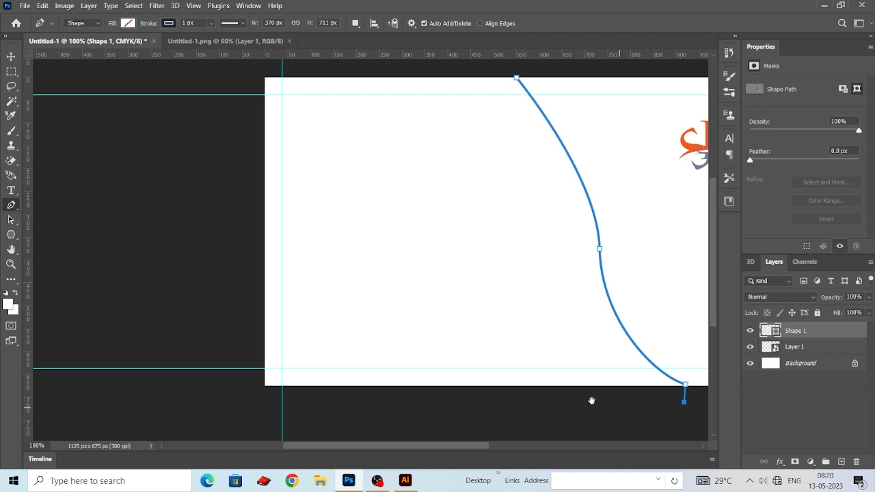
click(267, 414)
click(264, 222)
scroll(266, 212, up, 3)
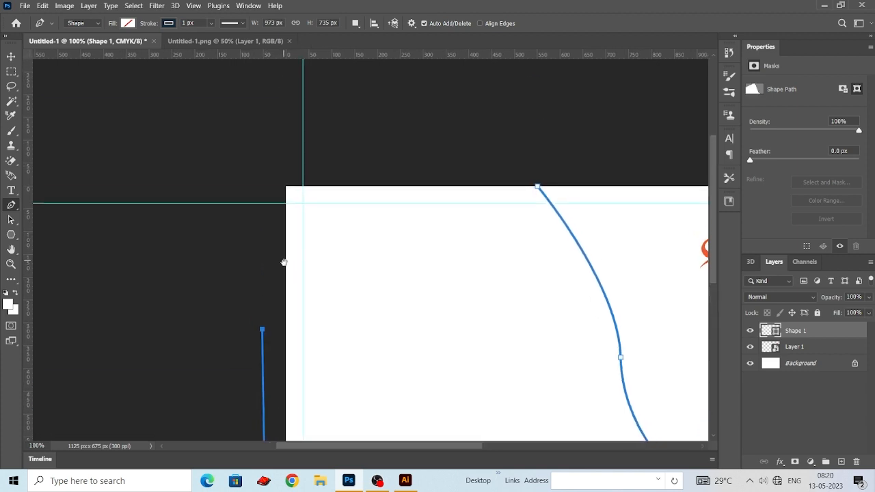
click(270, 199)
click(524, 262)
click(531, 280)
drag(493, 304, 439, 210)
- Fill the closed curve shape with the orange sampled from the logo, H 15, S 83, B 95
click(128, 23)
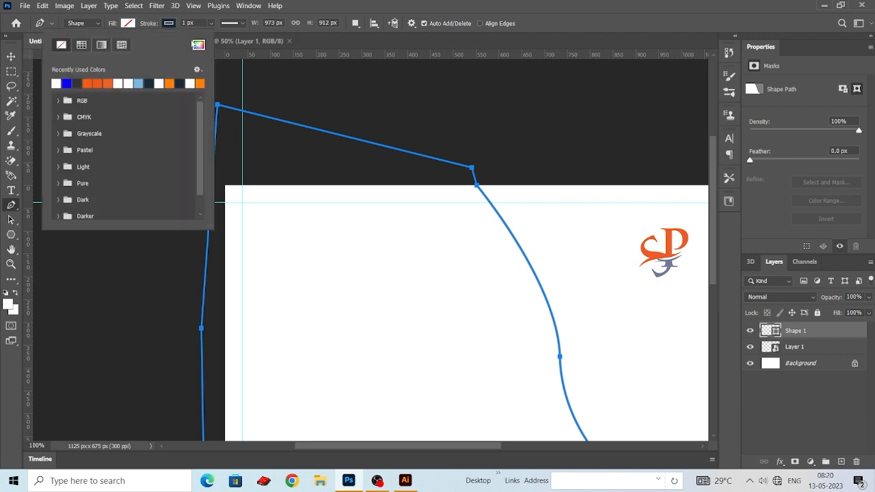
click(198, 45)
drag(662, 209, 623, 294)
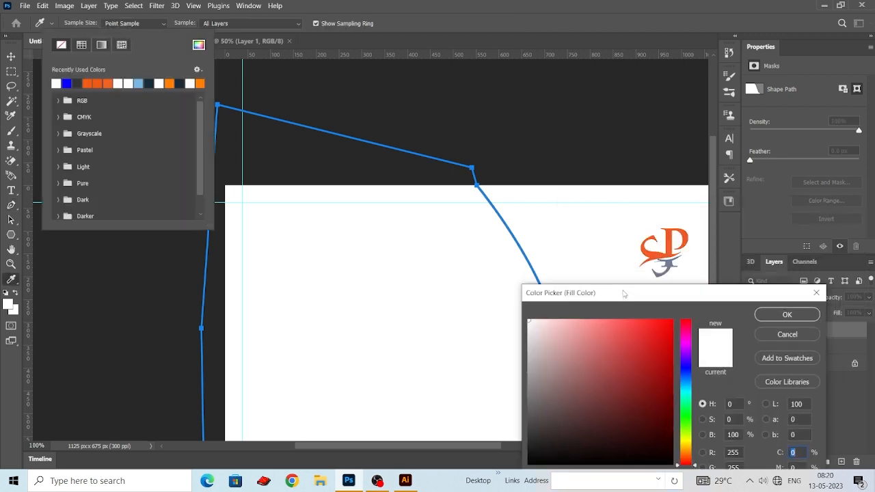
click(674, 229)
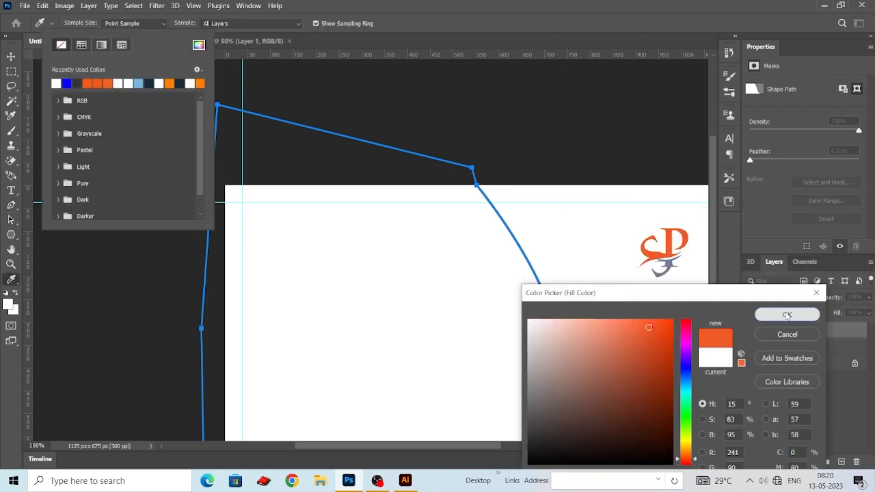
click(786, 316)
scroll(496, 171, down, 1)
click(330, 95)
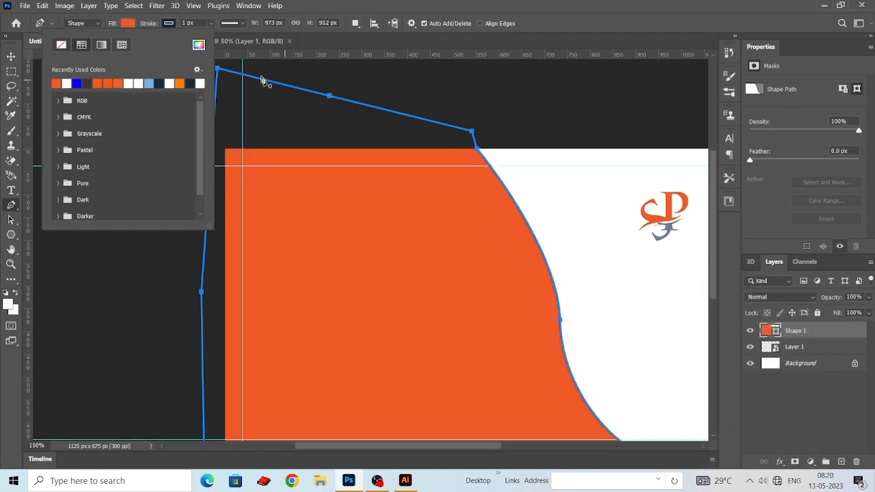
- Remove the stroke from the orange curve shape
click(169, 22)
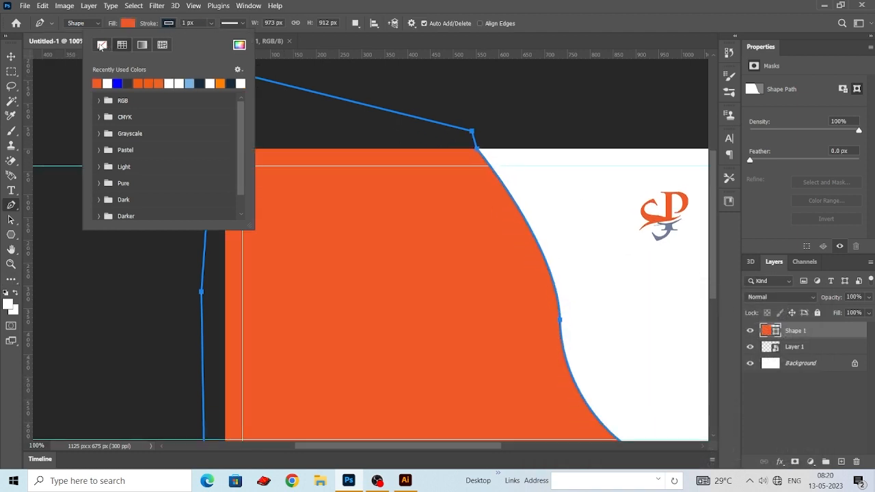
click(101, 45)
click(11, 56)
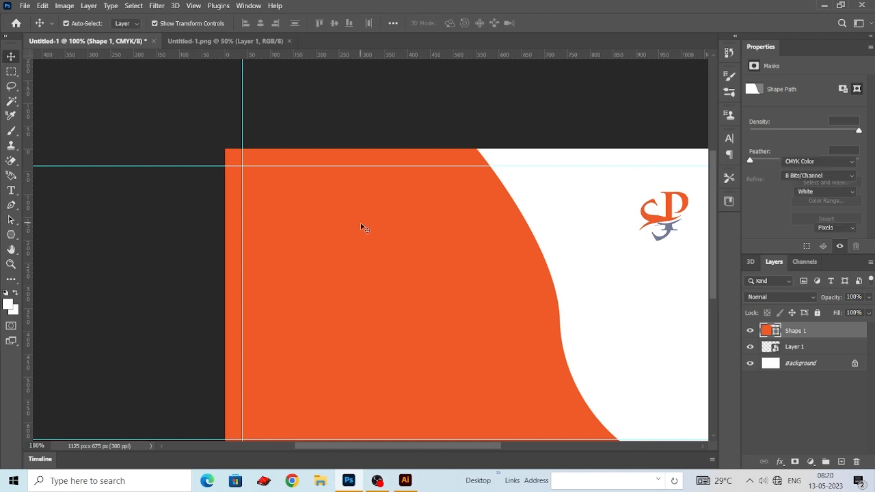
- Scale the orange shape to about 102.79% so it extends further below the card, and shift it slightly left
scroll(361, 226, down, 4)
key(ctrl+minus)
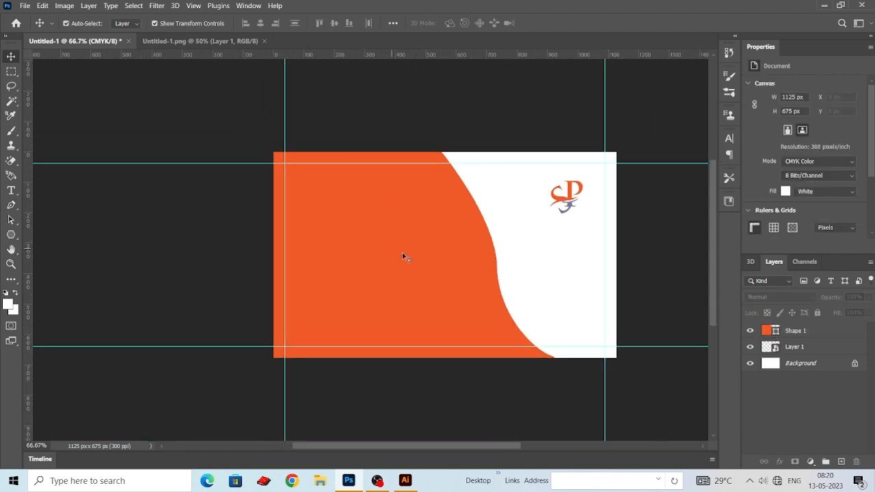
click(402, 256)
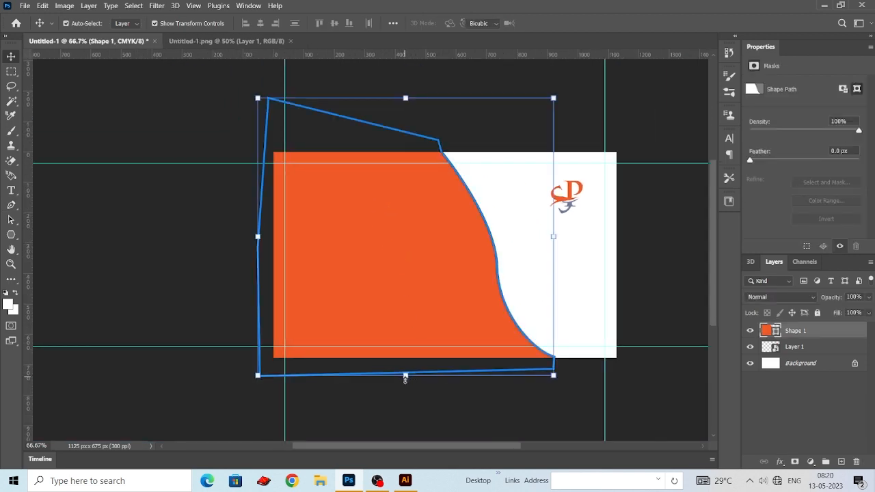
drag(405, 378, 405, 385)
click(15, 56)
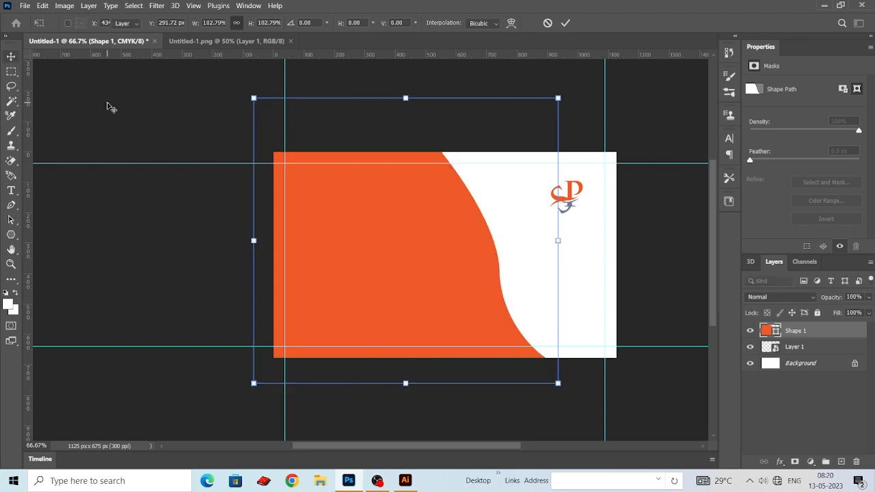
click(171, 141)
drag(429, 288, 421, 285)
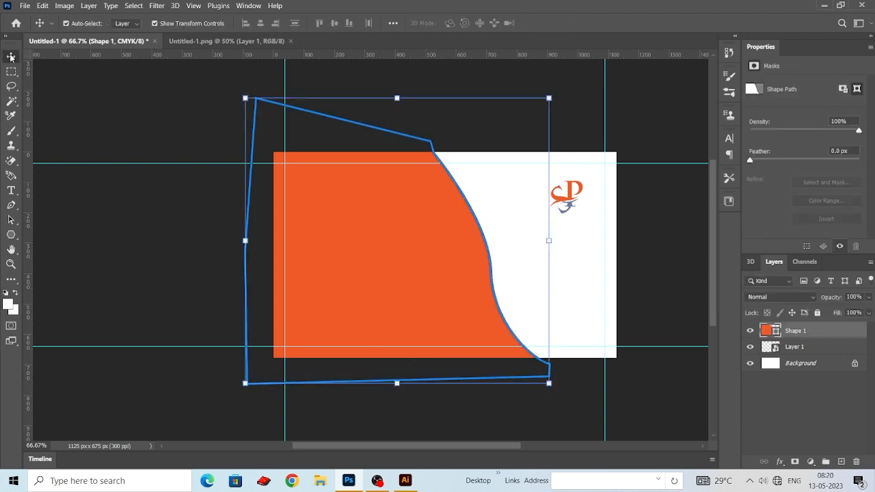
- Duplicate the Shape 1 layer
click(527, 246)
click(796, 333)
drag(806, 337, 841, 459)
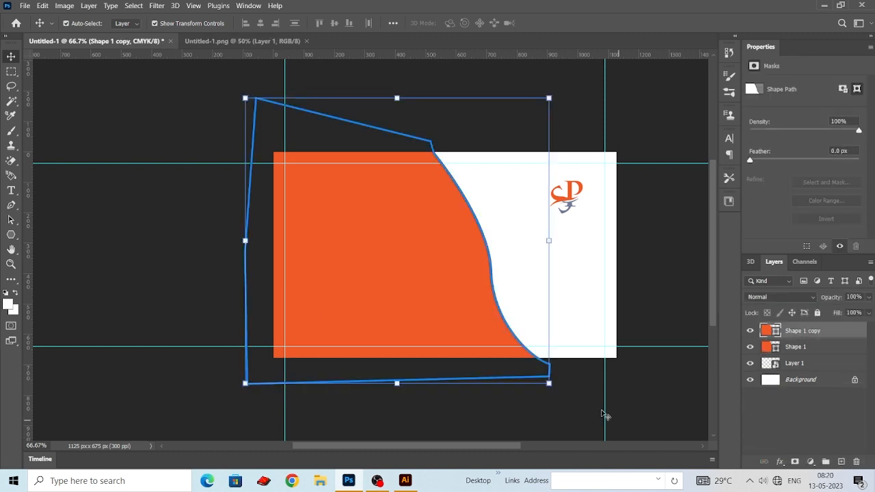
click(664, 406)
- Nudge the lower Shape 1 layer slightly right, leaving the duplicate in place, to form a thin strip along the curve
click(789, 332)
click(795, 347)
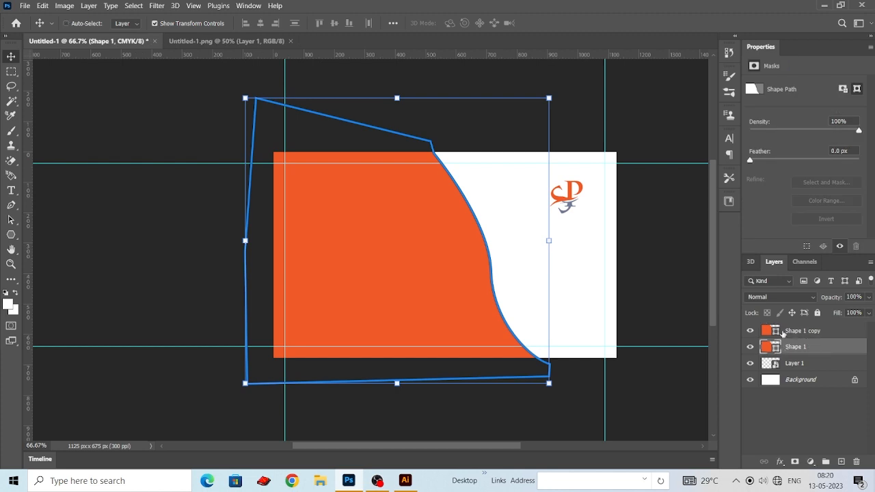
key(Right)
key(Right)
key(Right)
key(Right)
key(Right)
key(Right)
key(Right)
key(Right)
key(Right)
key(Right)
key(Right)
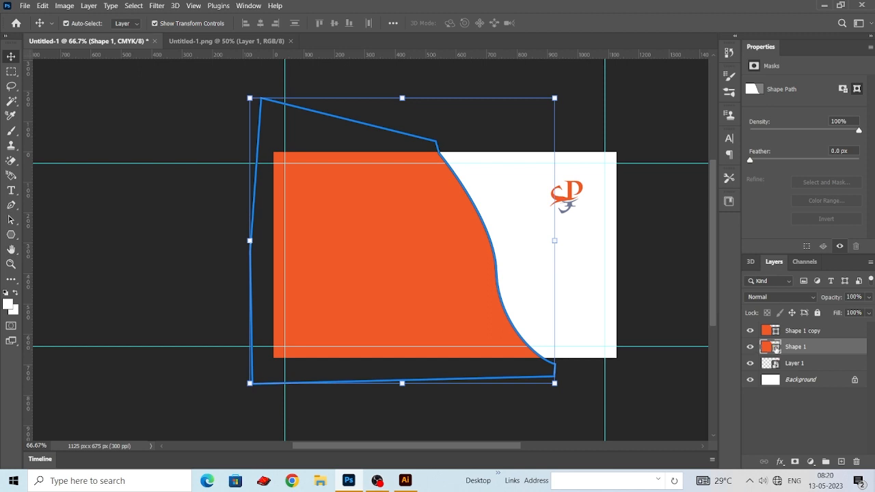
- Recolor the lower Shape 1 layer to the darker orange d1481a
double_click(775, 346)
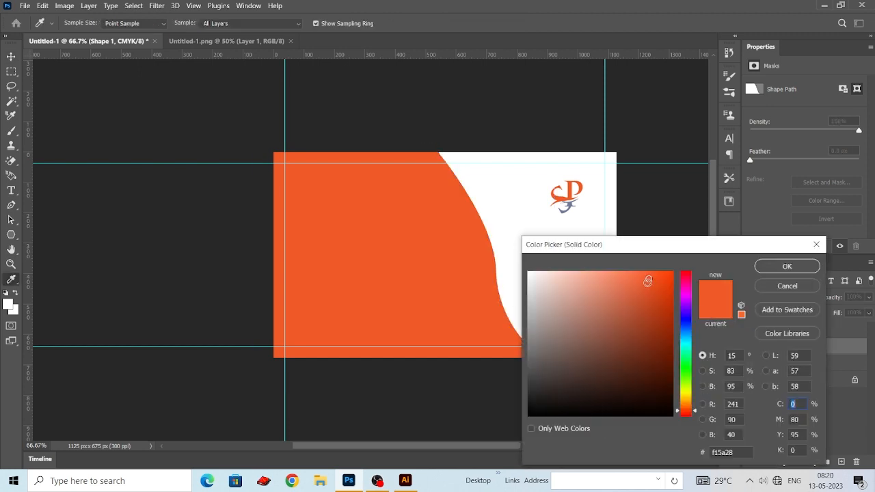
drag(647, 280, 656, 298)
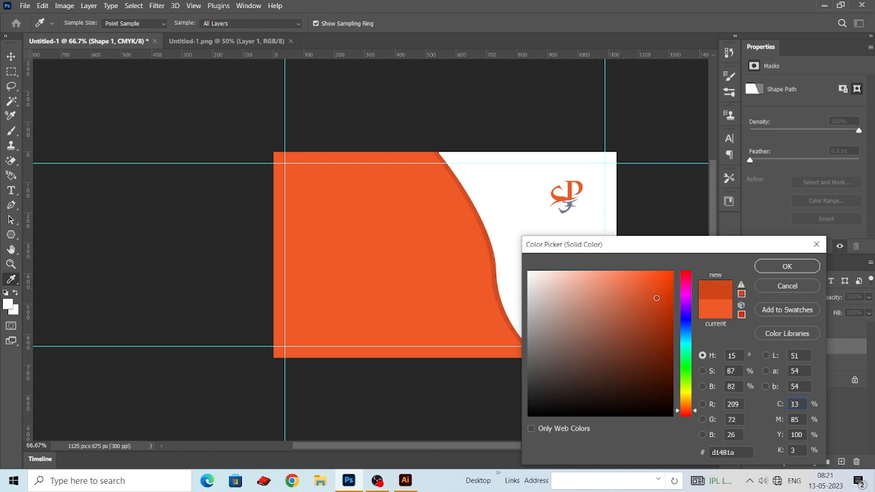
click(782, 267)
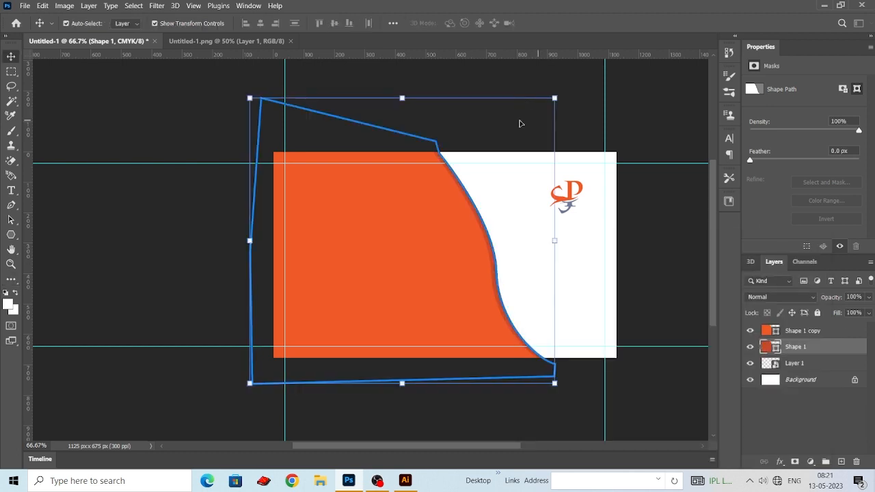
- Move the logo closer to the card's upper-right guide corner, at X 961, Y 45 px, and deselect it
key(v)
key(ctrl+plus)
drag(641, 234, 585, 257)
drag(613, 186, 631, 161)
drag(652, 198, 701, 214)
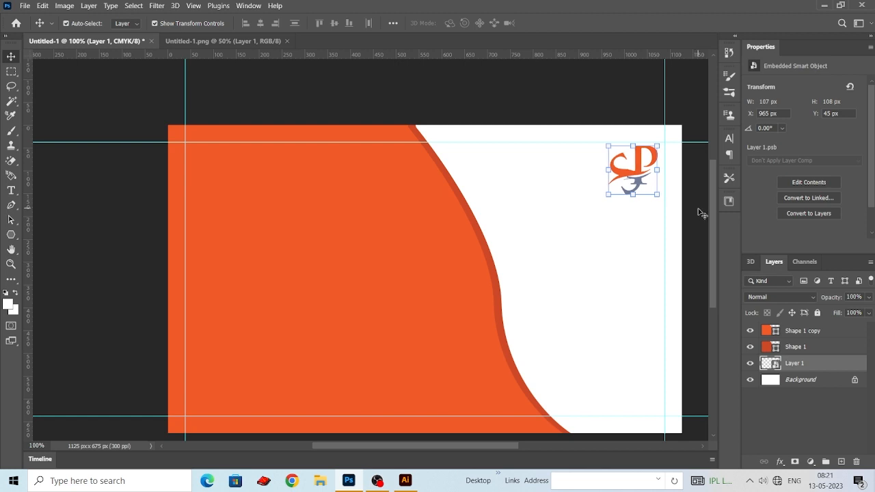
click(407, 94)
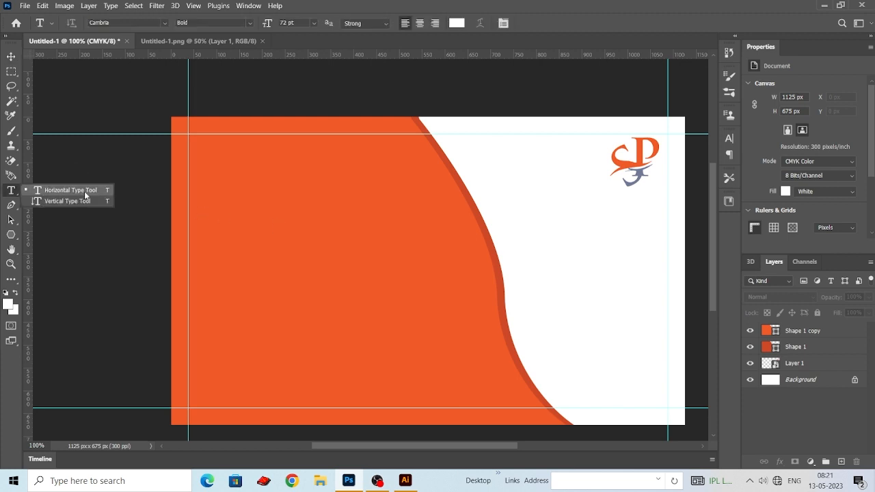
- Add a horizontal text line on the orange area with the cardholder's full name, in white Cambria Bold
click(85, 192)
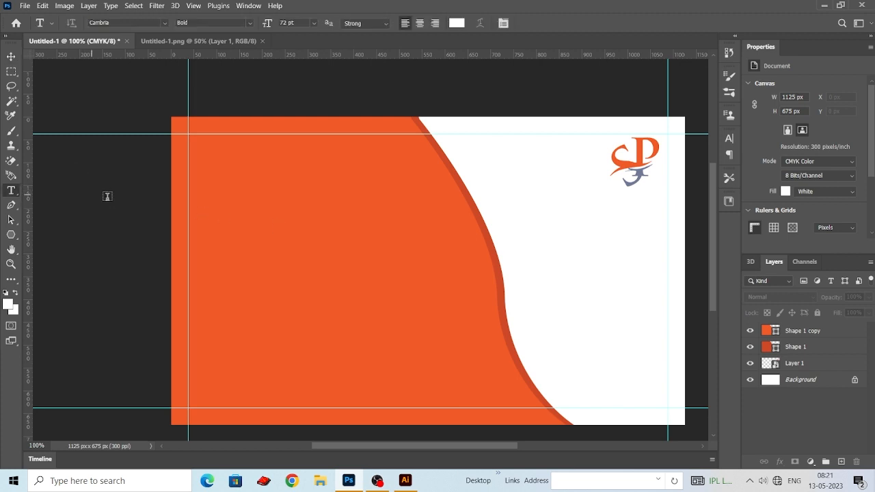
click(280, 215)
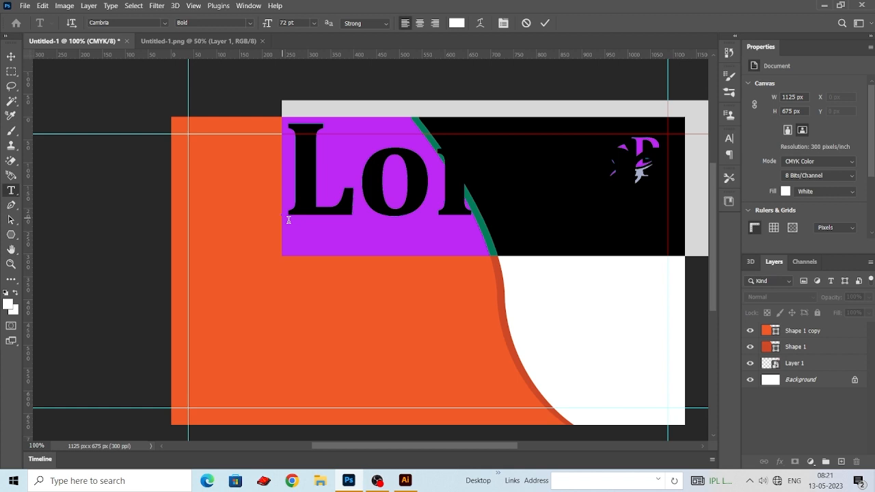
key(BackSpace)
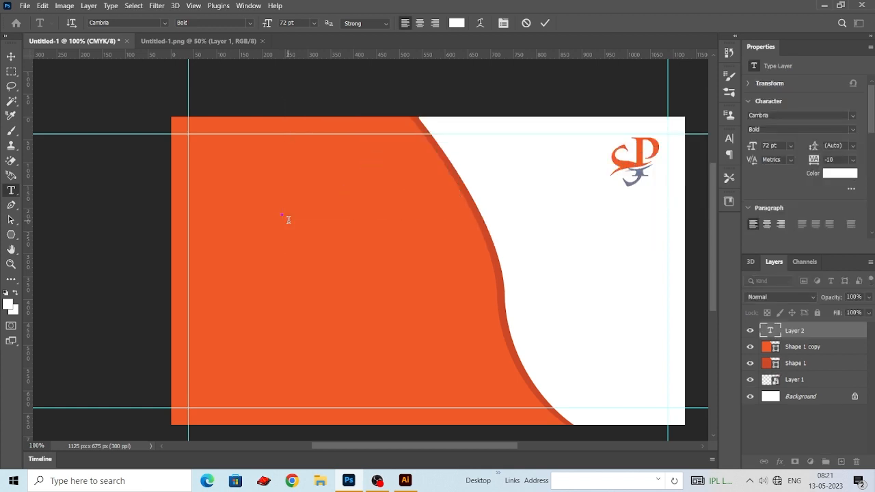
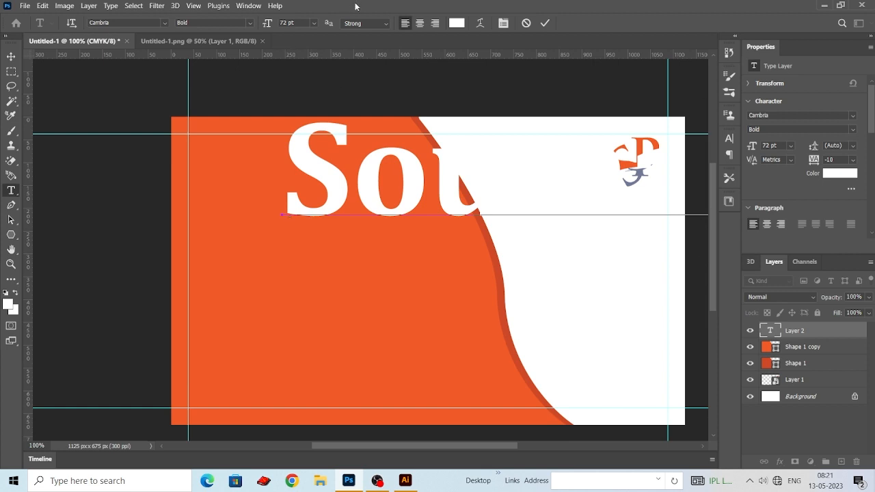
key(ctrl+Return)
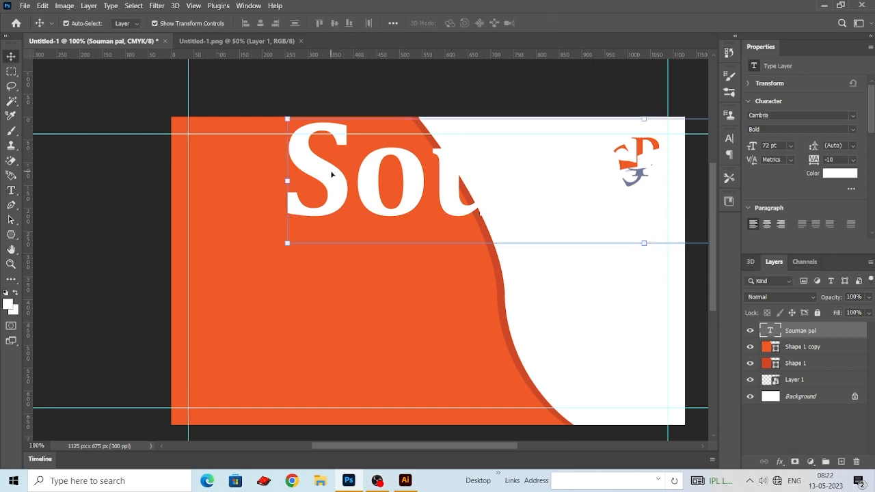
- Set the name text's size to 12 pt and move it to the upper-left part of the orange area
double_click(331, 170)
click(314, 24)
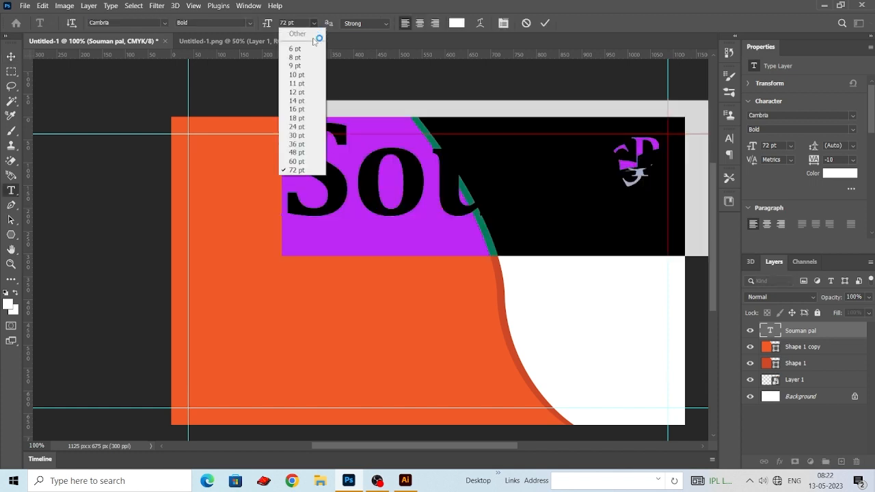
click(302, 91)
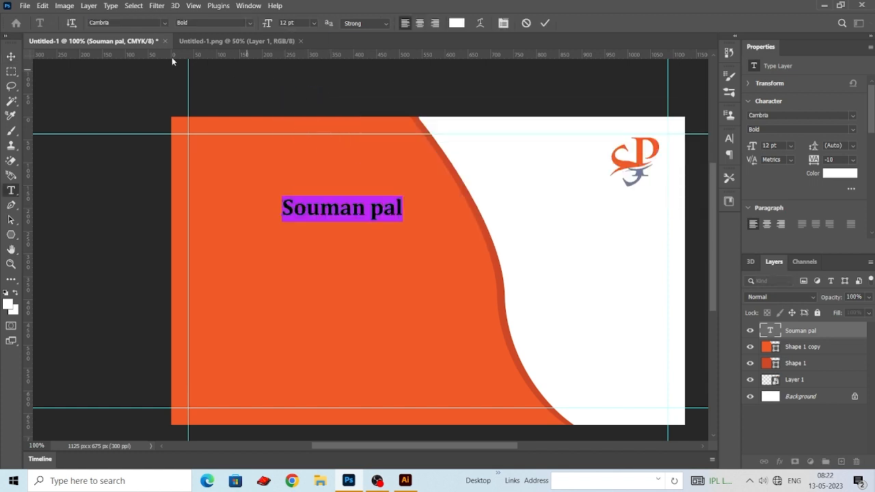
click(11, 57)
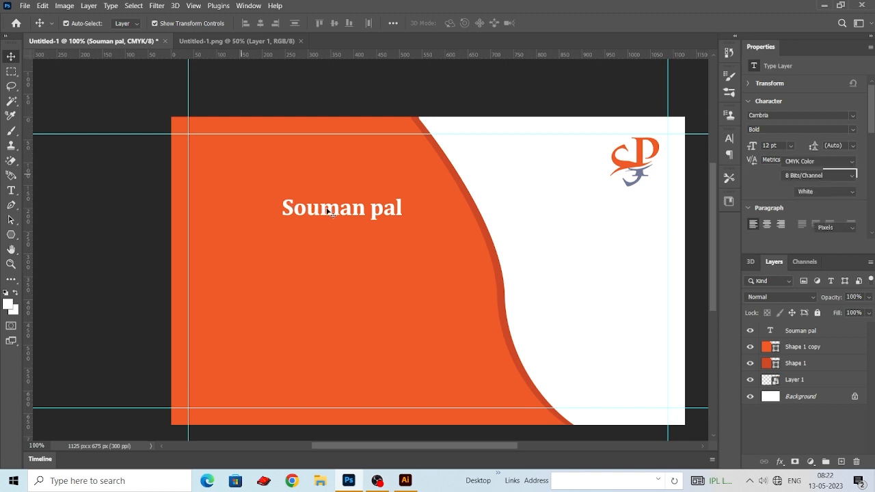
drag(327, 212, 251, 165)
- Set the name text's size to 15 pt and place it just inside the card's upper-left guide corner
double_click(250, 164)
key(ctrl+a)
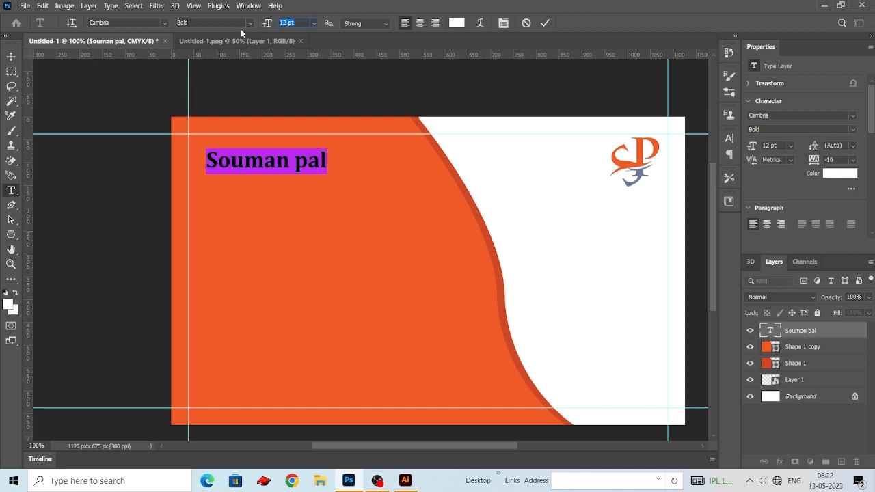
key(Up)
key(Up)
key(Up)
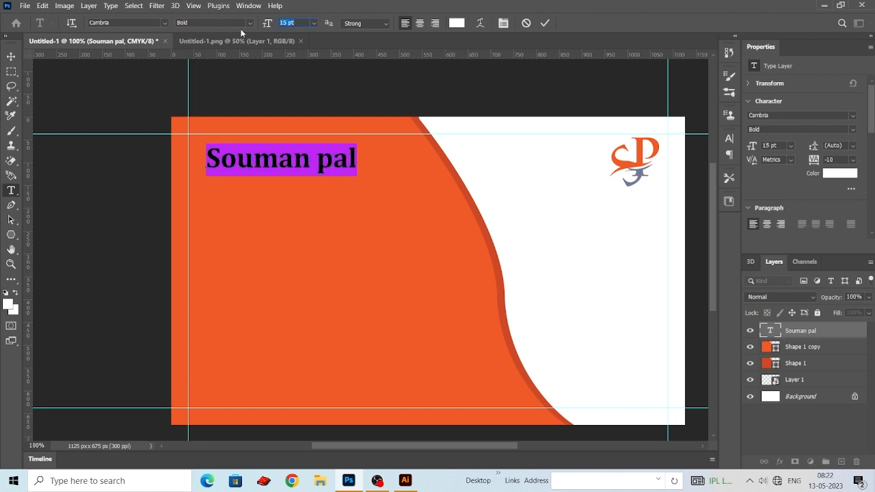
click(10, 56)
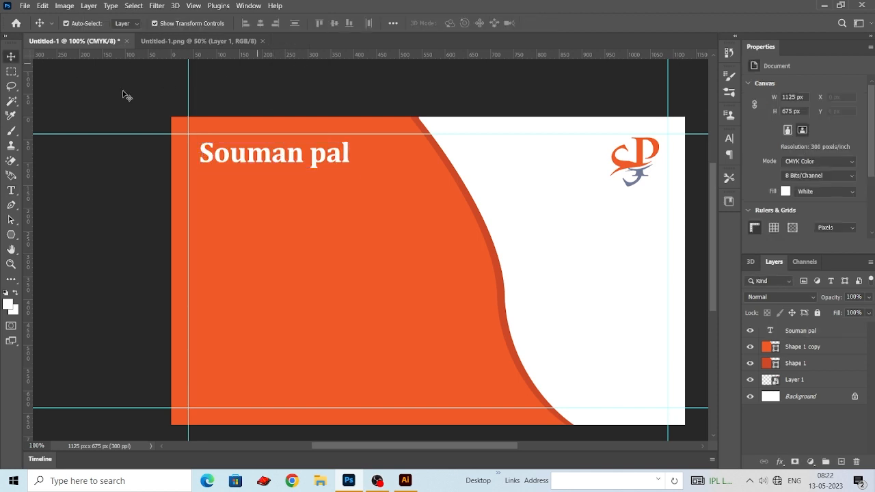
- Add a separate text line reading "Graphic Designer" below the name
click(11, 193)
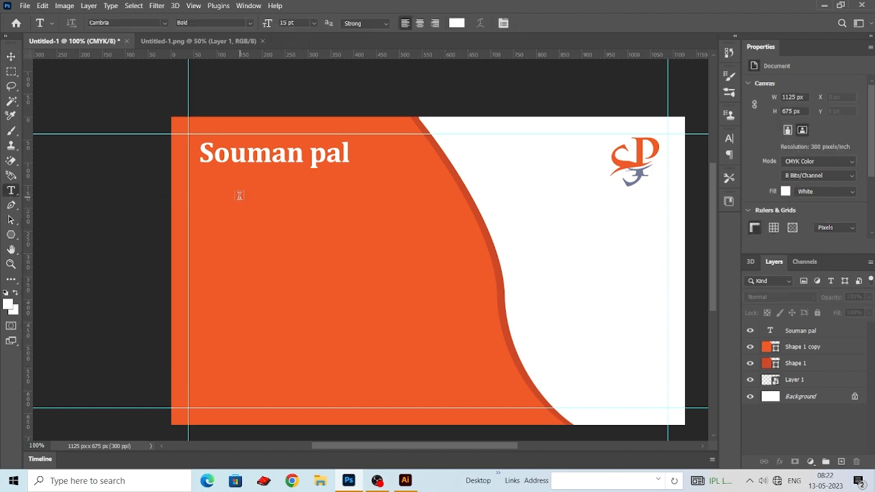
click(240, 195)
key(BackSpace)
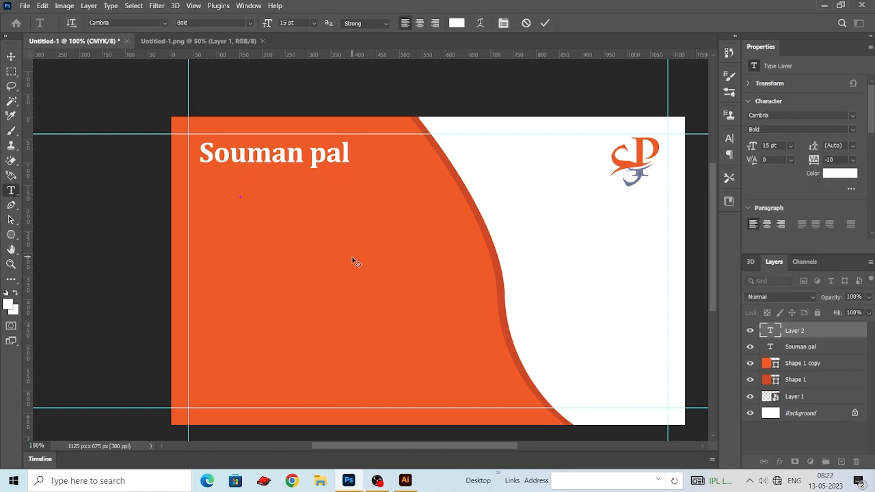
text(Graphic)
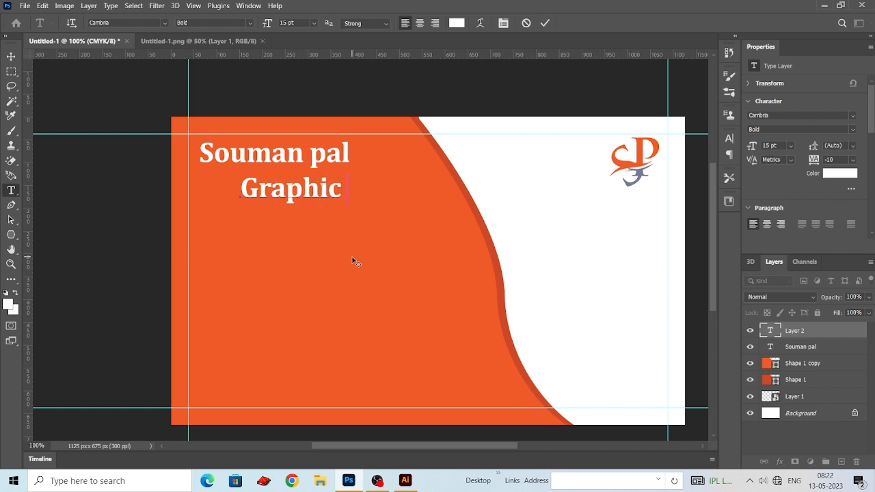
text( Desi)
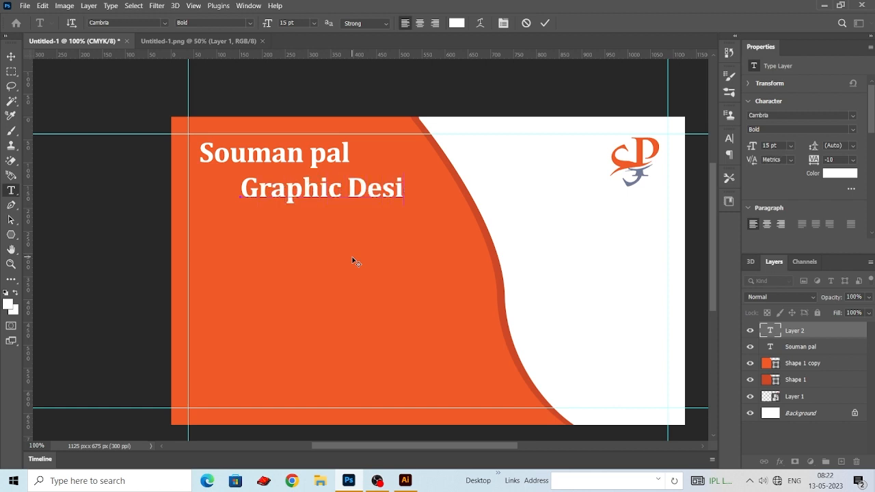
text(gner)
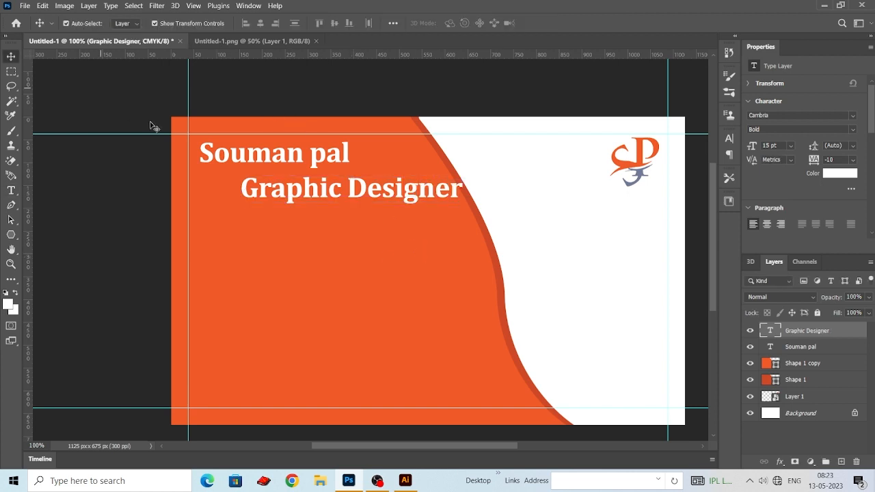
- Move the "Graphic Designer" text closer to the name and change its font to Berlin Sans FB Regular
key(v)
drag(316, 201, 283, 197)
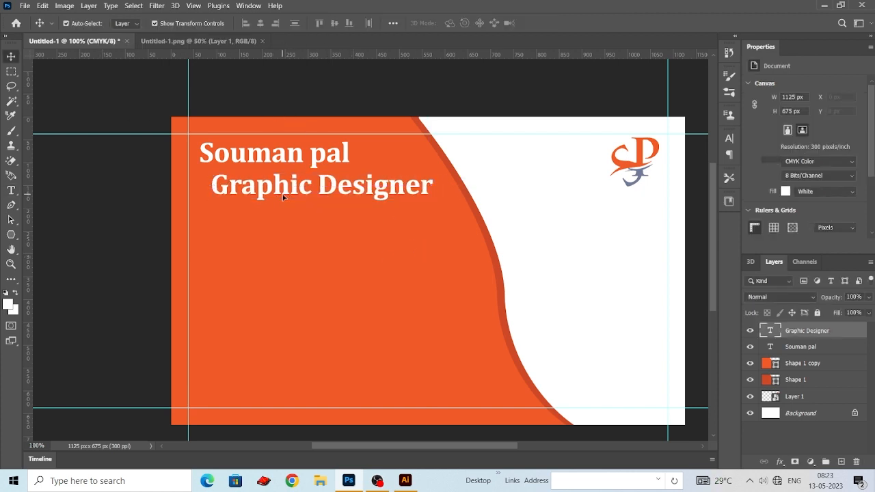
double_click(287, 192)
click(250, 22)
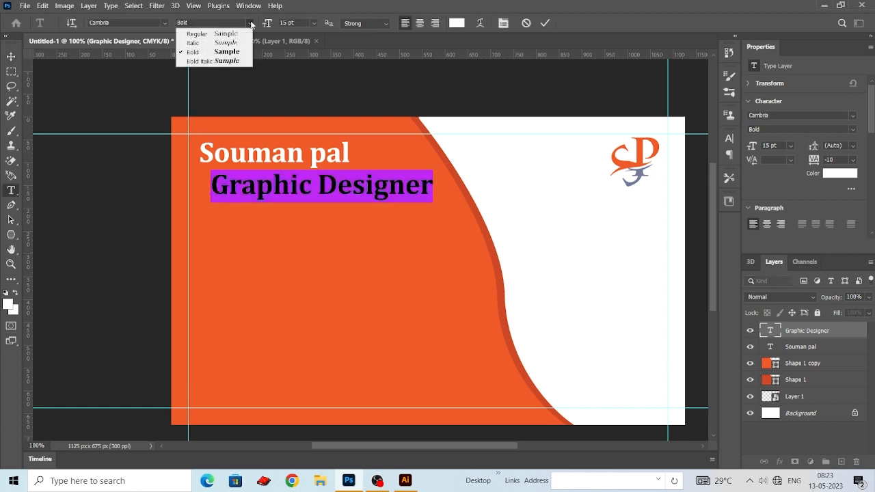
click(235, 35)
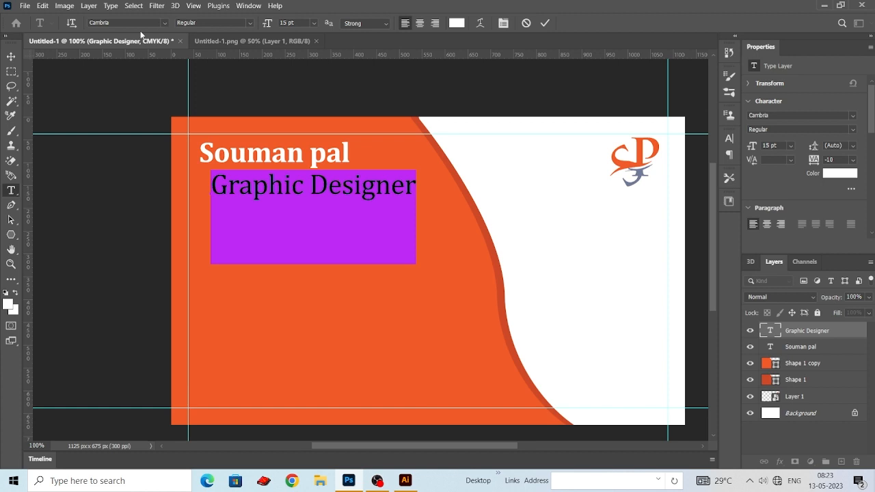
click(165, 24)
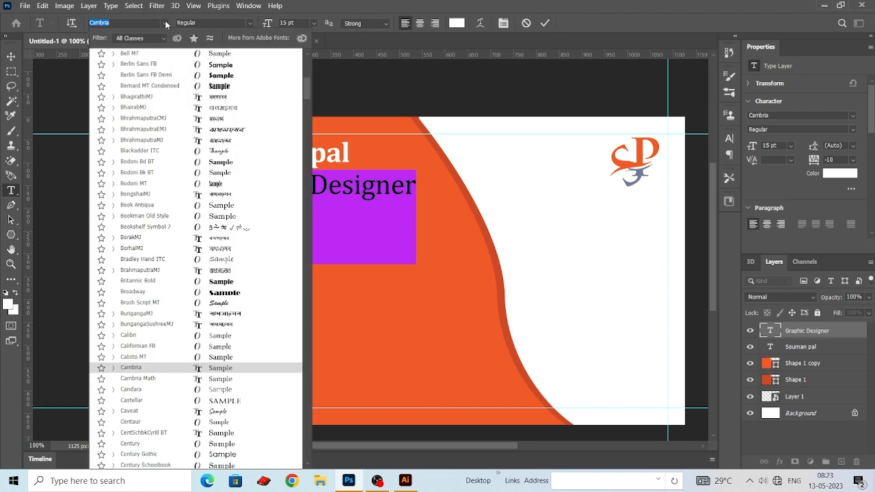
click(200, 69)
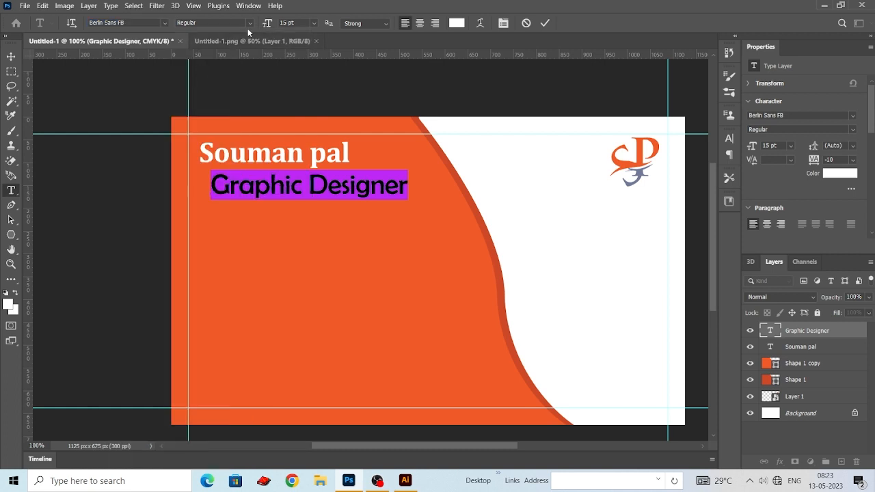
- Set the "Graphic Designer" text's size to 8 pt
drag(299, 23, 250, 26)
text(8)
key(Return)
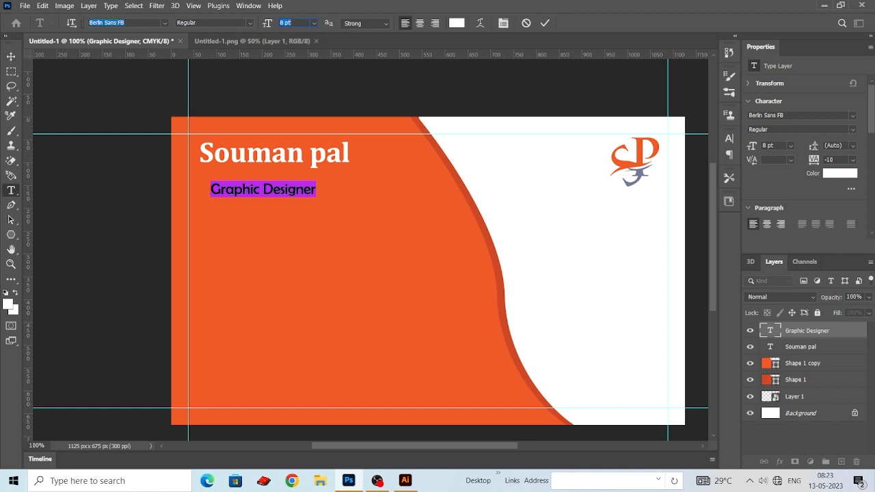
drag(81, 24, 77, 24)
click(12, 57)
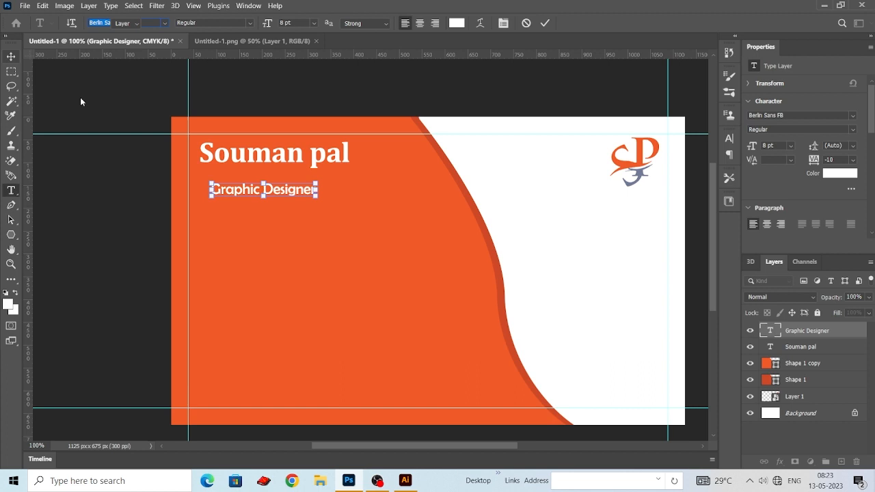
- Place the "Graphic Designer" text directly beneath the name, near its left edge, and nudge it slightly to the right
click(250, 162)
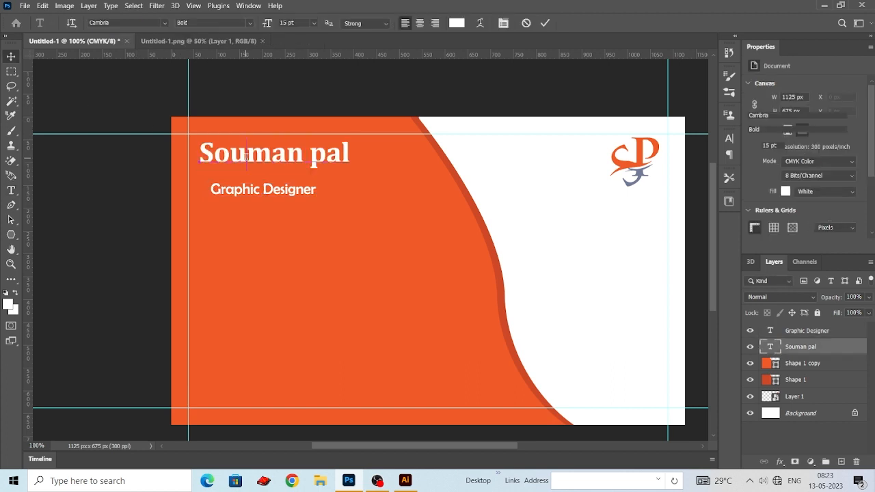
drag(240, 193, 238, 176)
click(286, 94)
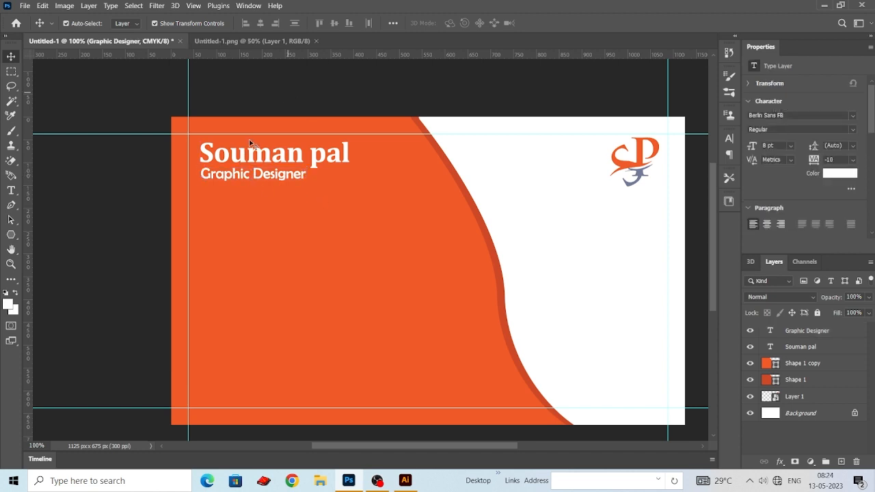
drag(250, 145, 236, 140)
click(250, 171)
key(Right)
key(Right)
key(Right)
key(Right)
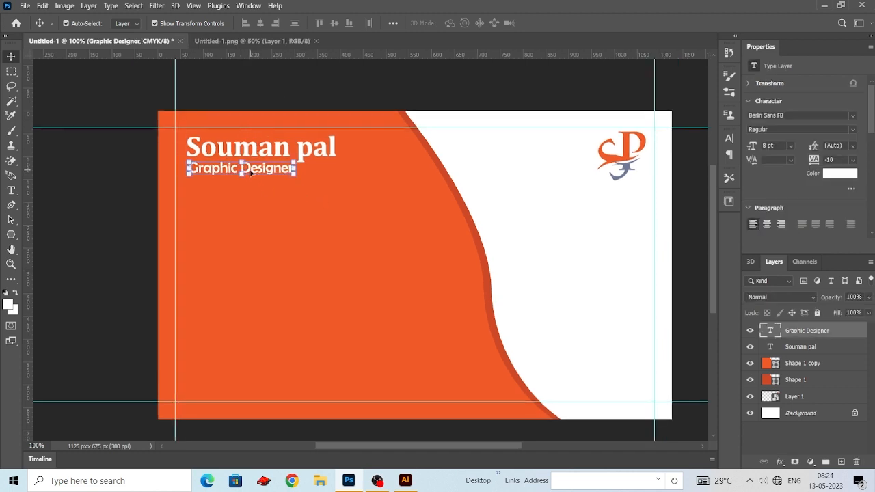
click(286, 102)
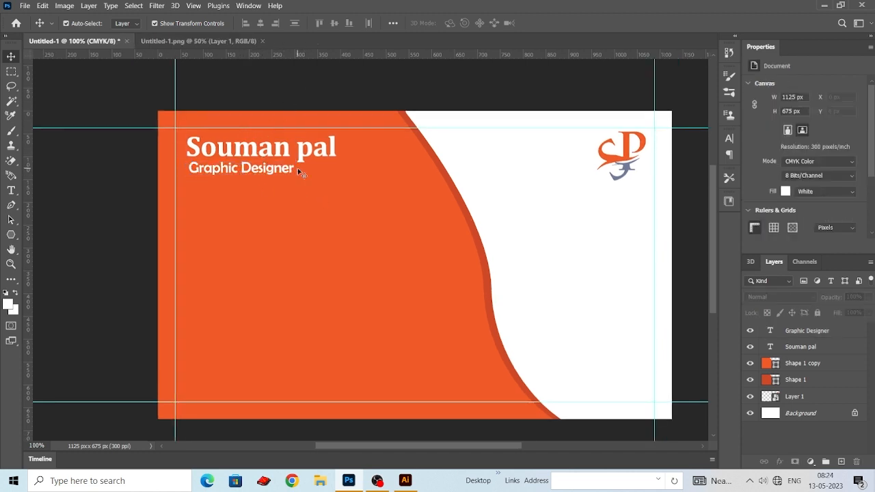
drag(269, 171, 270, 154)
- On a new layer, create a white-filled bar about 128 x 7 px just below the left part of the "Graphic Designer" text
click(12, 74)
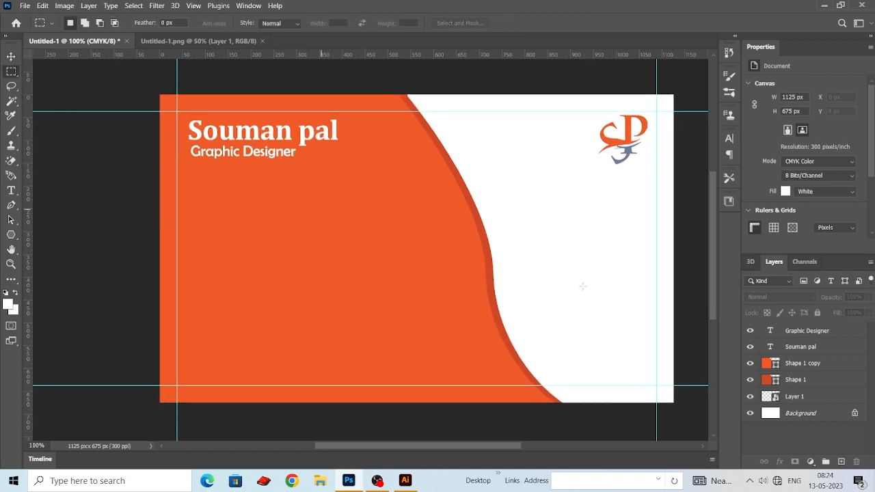
click(840, 462)
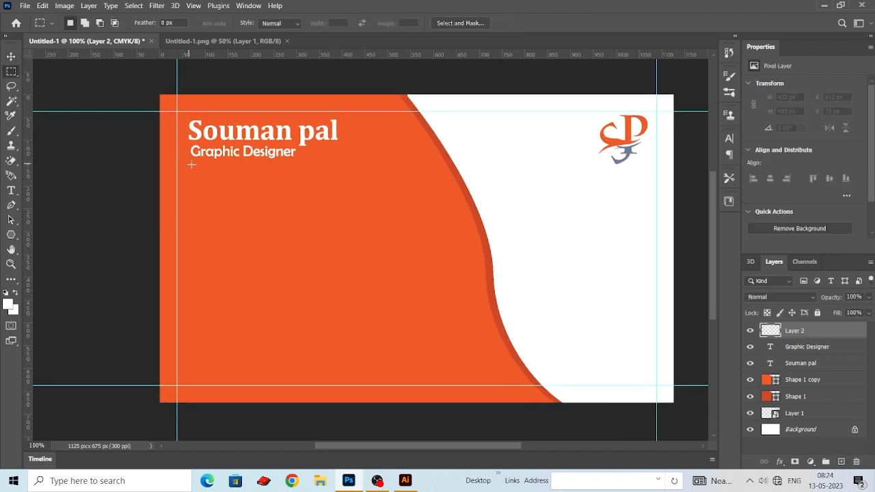
drag(188, 162, 248, 162)
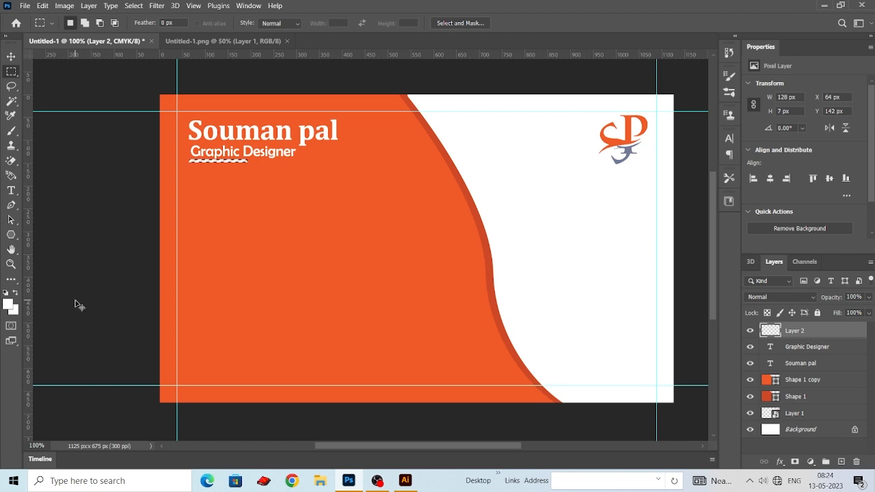
key(alt+BackSpace)
key(ctrl+d)
key(v)
click(73, 94)
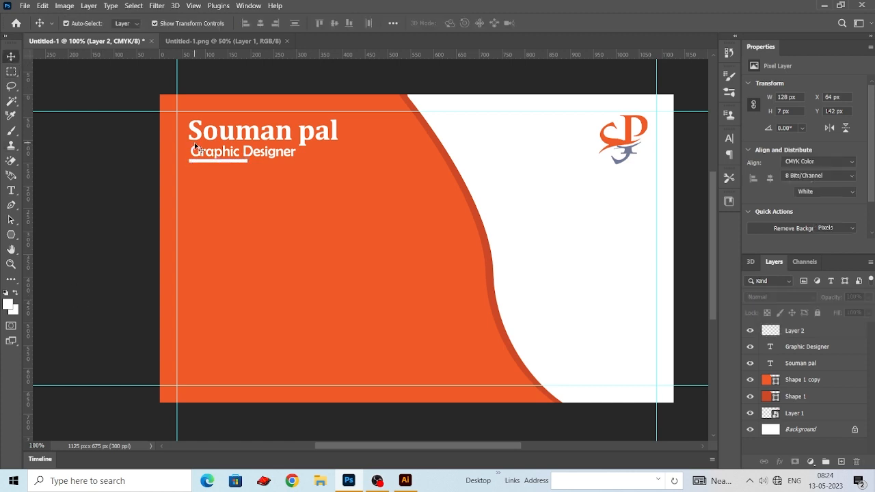
- Fully lock the two orange curved shape layers and the logo layer
key(ctrl+plus)
key(ctrl+plus)
drag(210, 122, 445, 312)
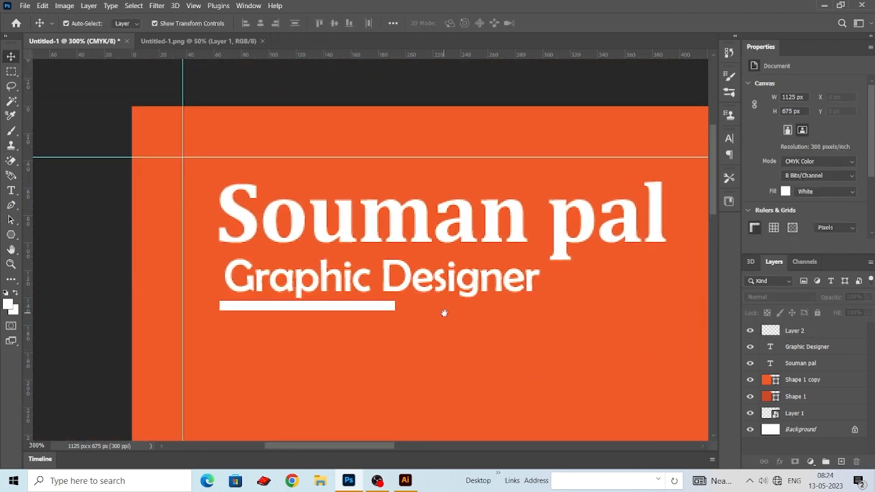
click(430, 352)
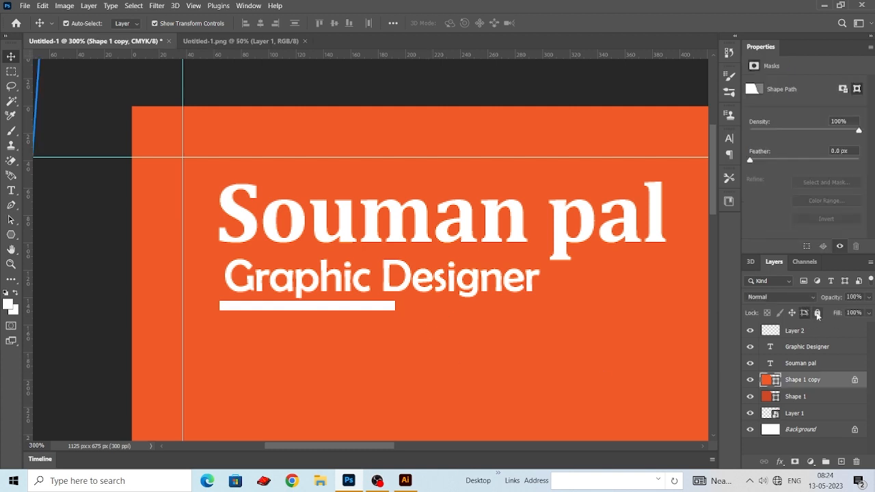
click(822, 401)
click(817, 314)
click(818, 368)
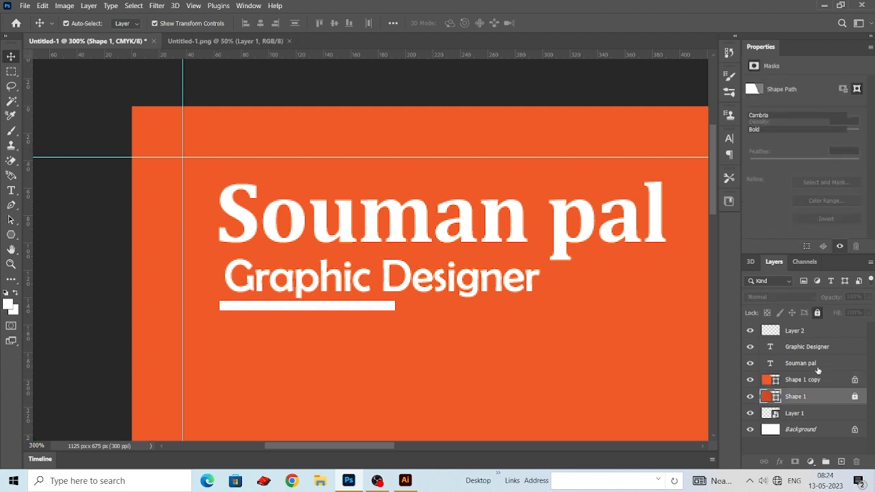
click(817, 417)
click(817, 313)
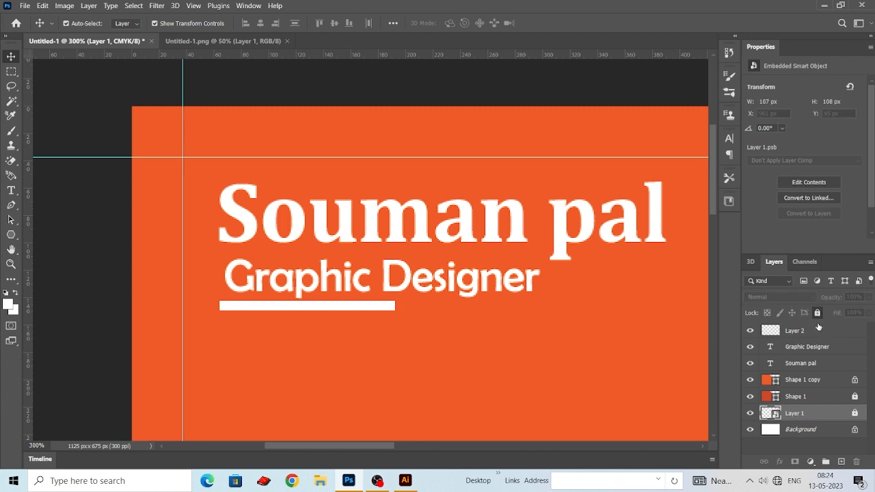
click(204, 190)
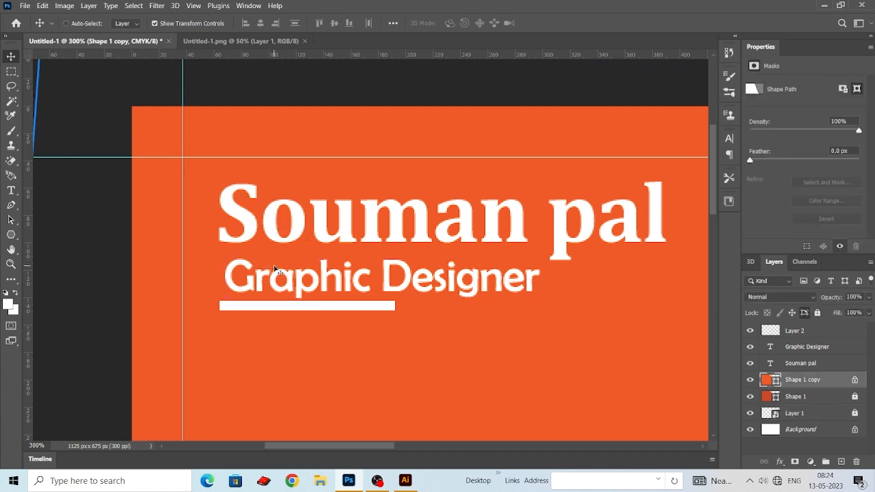
click(818, 313)
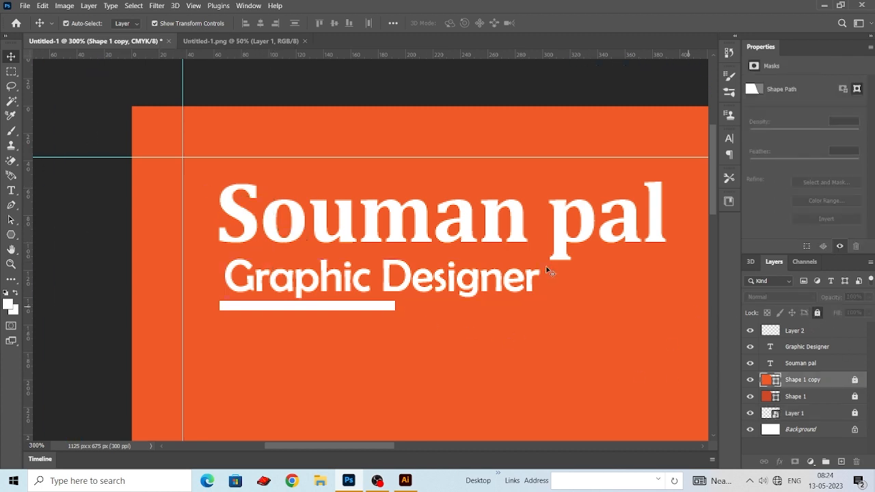
- Align the left edges of the name, job title and white bar, and distribute the three layers evenly in the vertical direction
drag(209, 176, 301, 345)
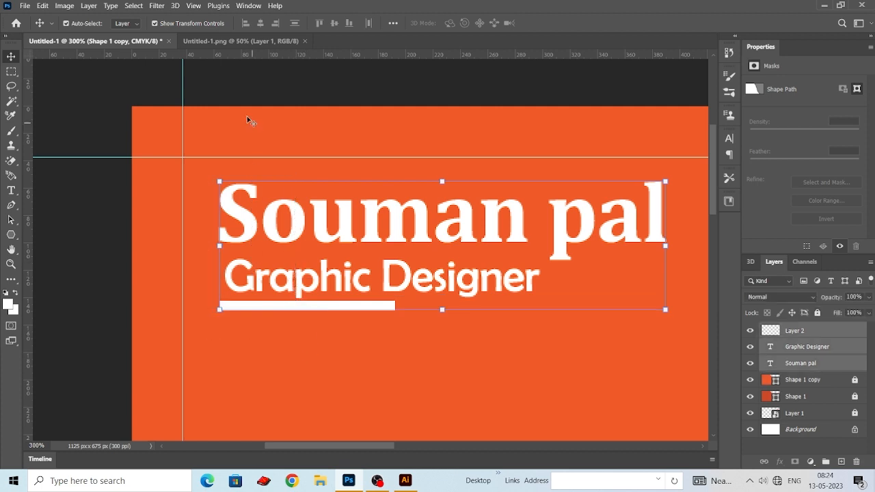
click(249, 23)
click(296, 26)
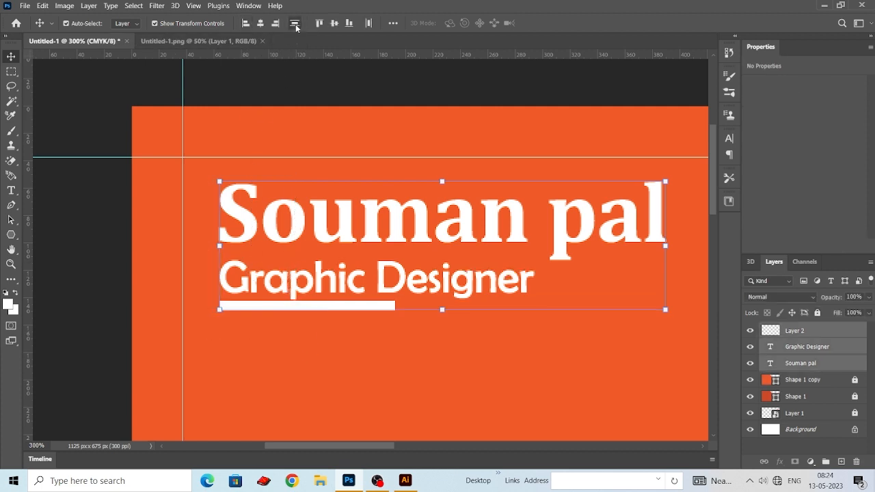
- Reduce the white bar's height to about 3 px, keeping its upper edge in place
click(233, 307)
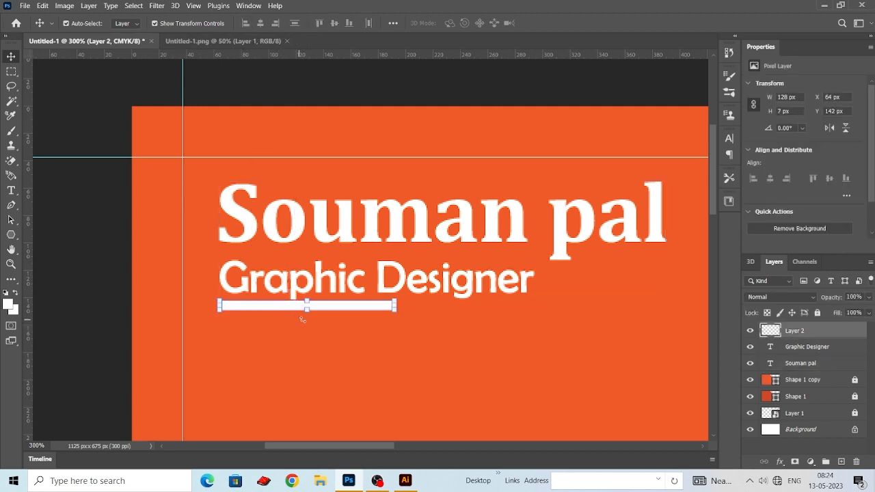
drag(306, 311, 304, 307)
click(11, 57)
ctrl+click(164, 205)
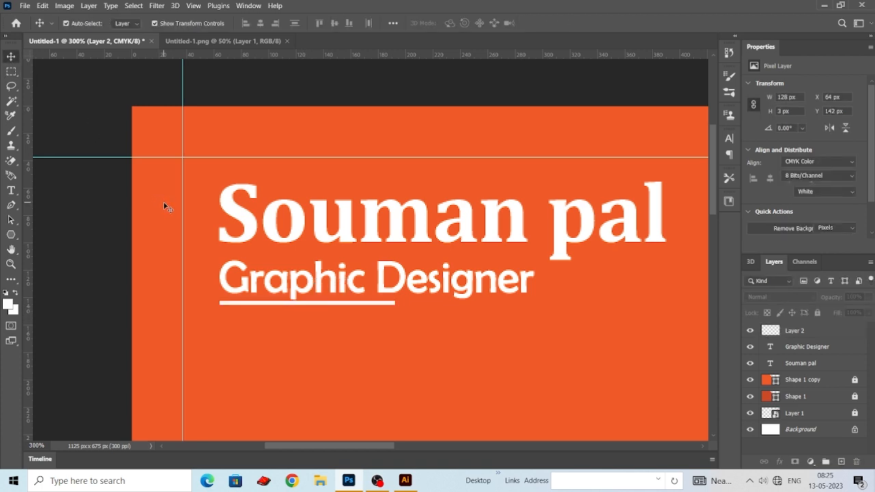
- Switch to Illustrator's icon sheet and move the solid black location pin off the artboard into the empty area on its left
key(ctrl+minus)
key(ctrl+minus)
key(ctrl+minus)
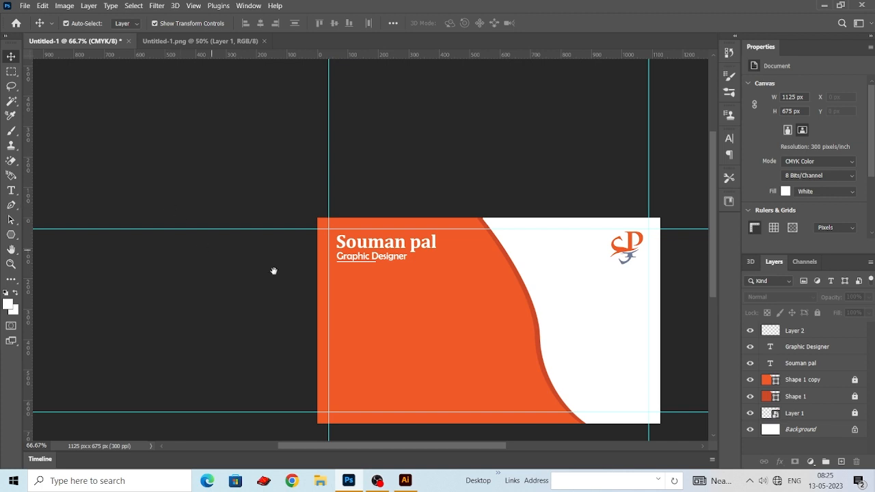
drag(380, 295, 381, 253)
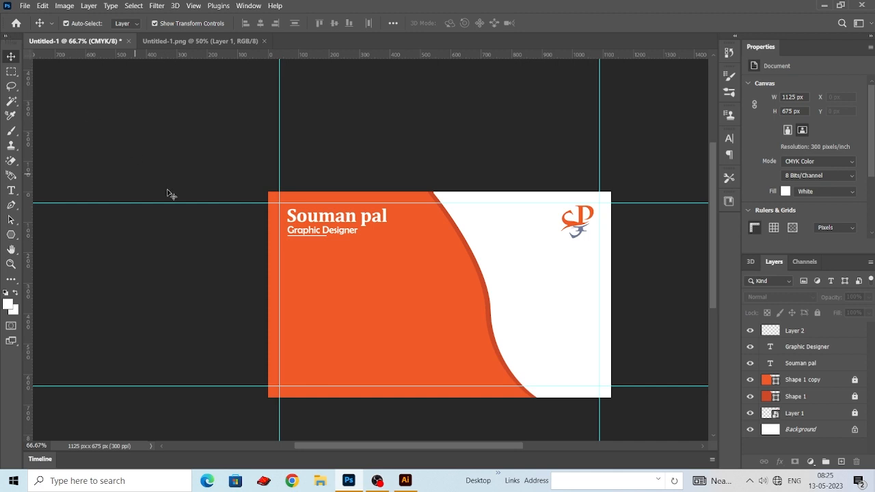
click(405, 481)
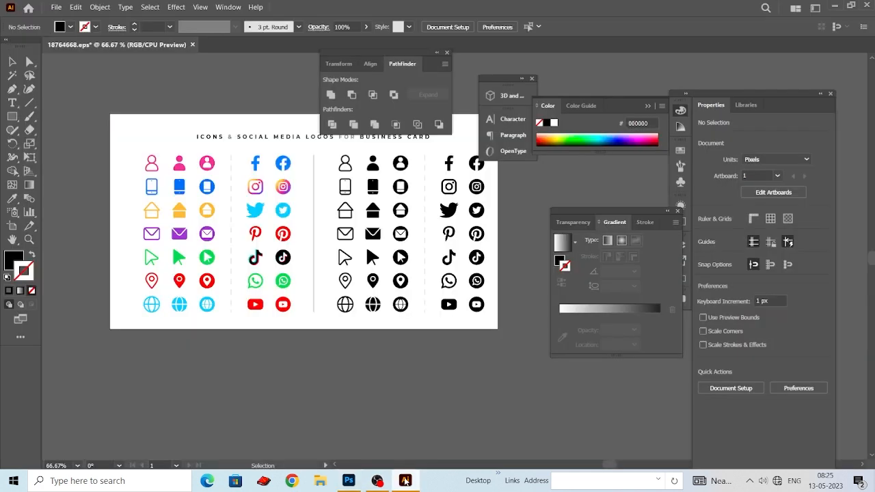
click(401, 286)
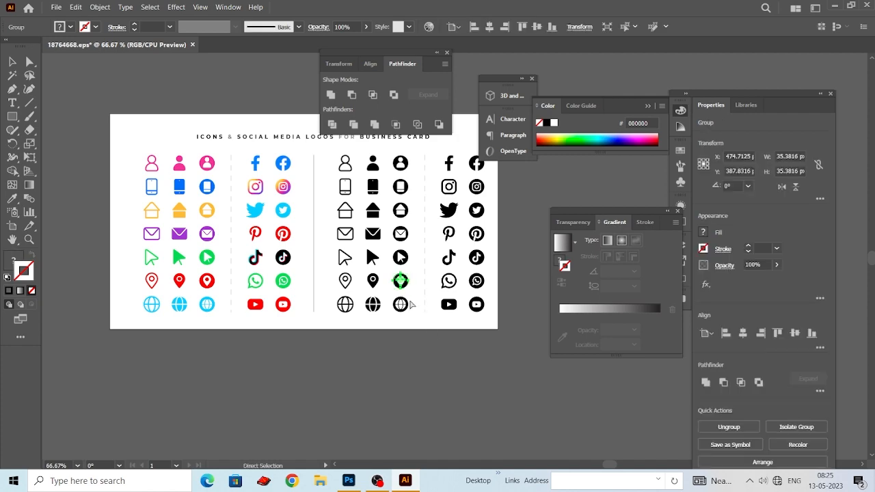
click(348, 480)
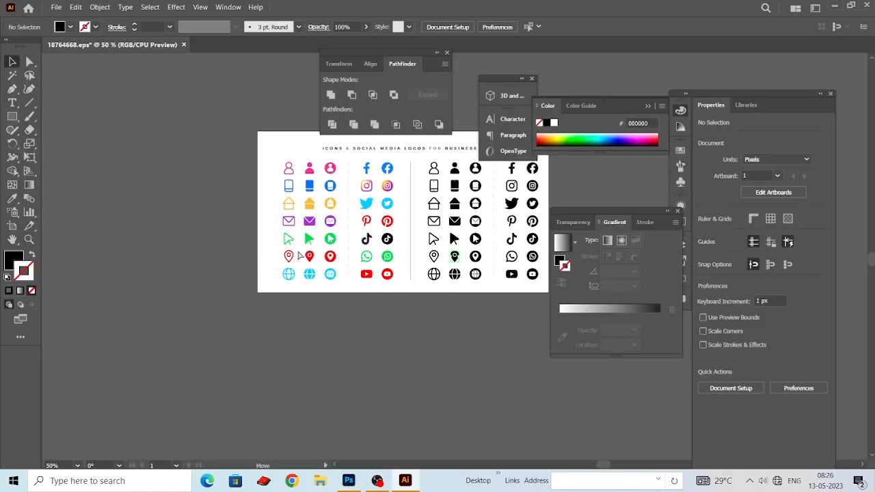
drag(298, 256, 156, 222)
drag(192, 245, 236, 281)
- Recolour the separated location pin white by sampling the artboard's white background with the Eyedropper
click(11, 199)
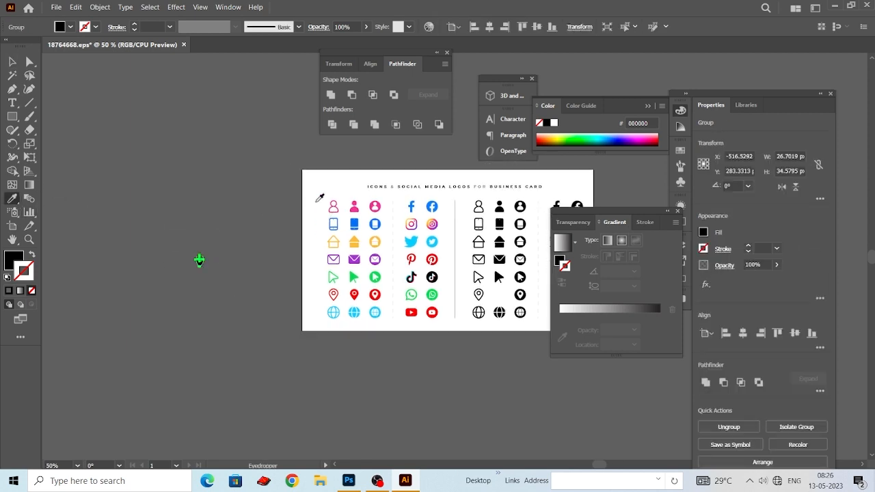
click(302, 198)
click(11, 62)
click(207, 282)
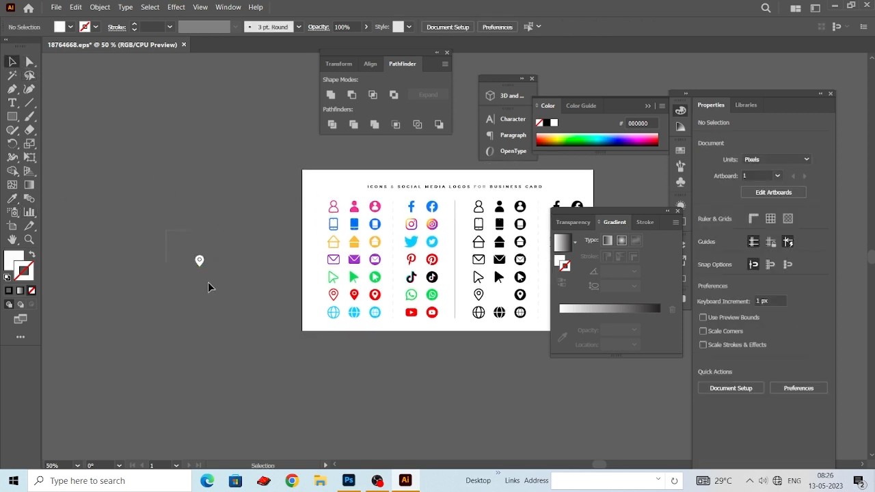
- Copy the white location pin and paste it into the Photoshop business card as a vector smart object on the orange area
click(197, 261)
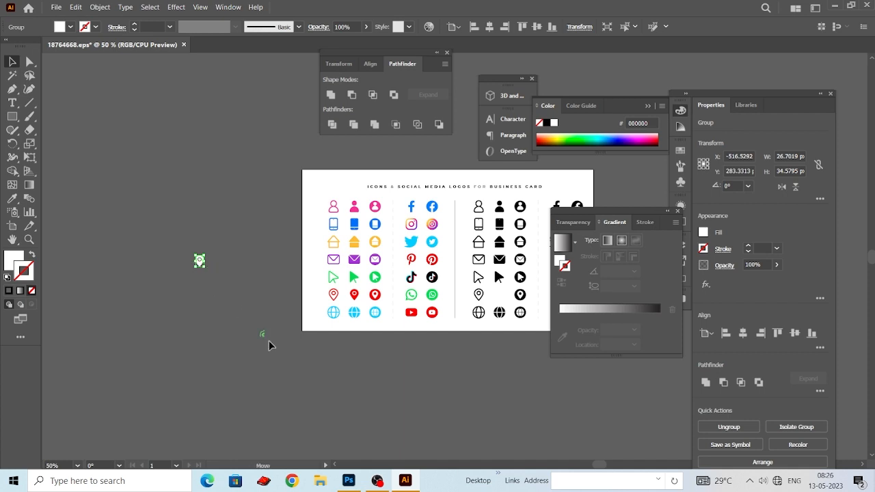
click(349, 481)
key(ctrl+v)
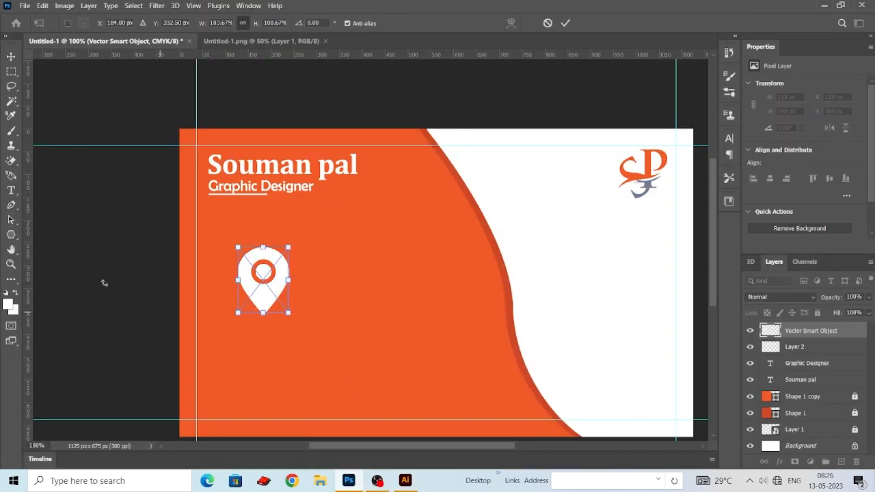
click(11, 54)
click(404, 409)
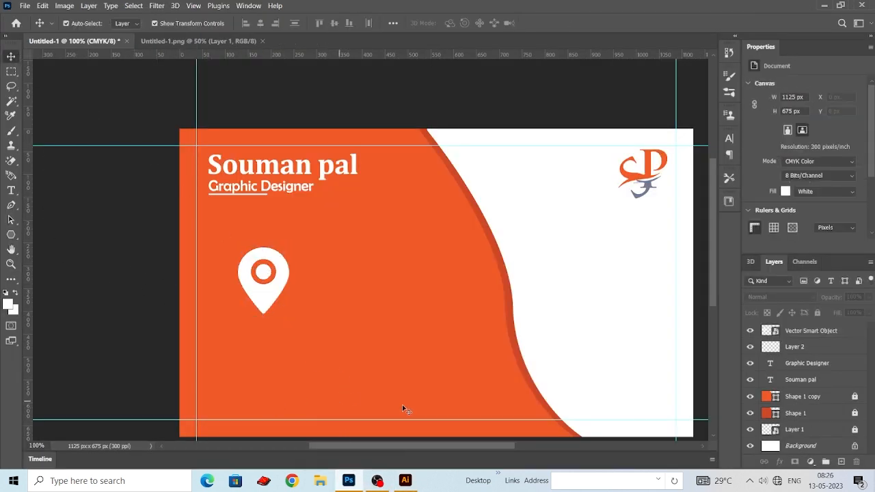
- Switch to Illustrator's icon sheet and move the black outline globe off the artboard into the empty area beside the white pin
click(405, 481)
click(465, 368)
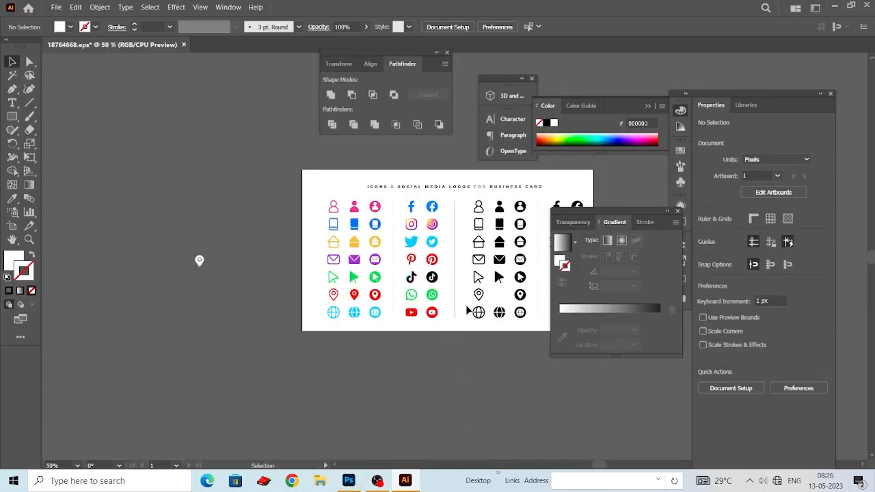
drag(486, 318, 236, 324)
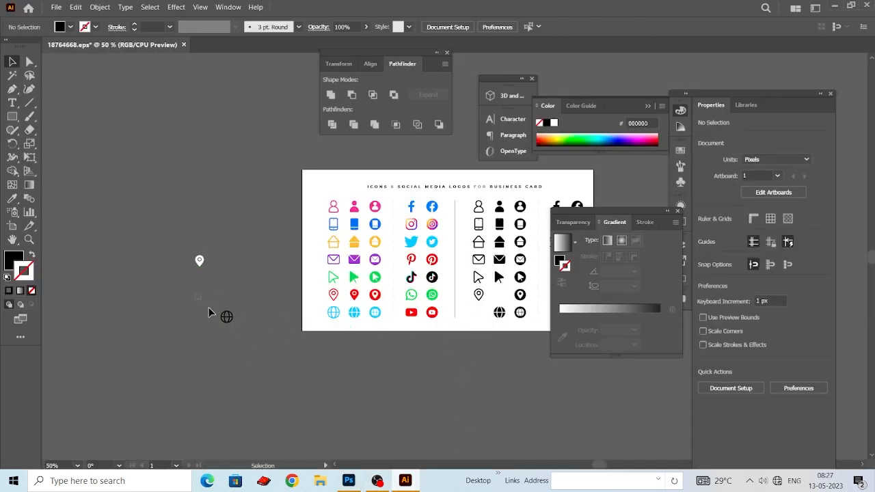
- Recolour the separated globe icon white by sampling the artboard's white background with the Eyedropper
click(13, 199)
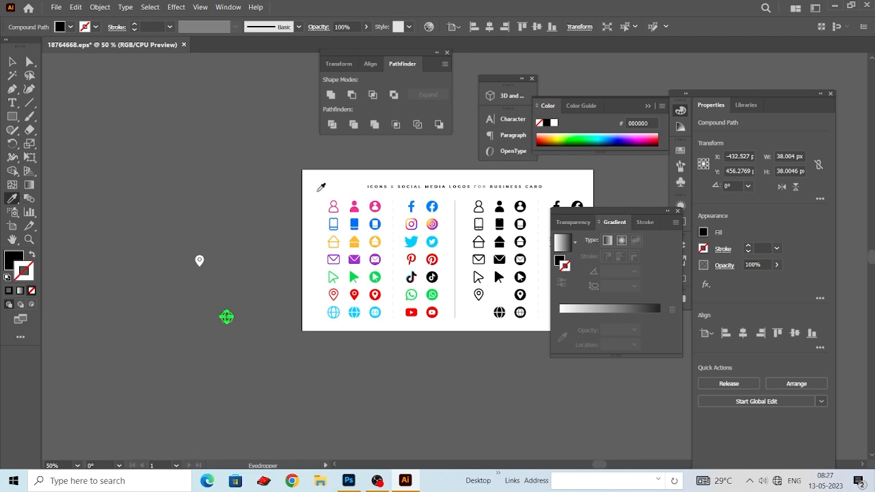
click(309, 222)
click(10, 65)
click(234, 281)
- Copy the white globe and paste it into the Photoshop business card, placing it directly below the location pin
click(229, 323)
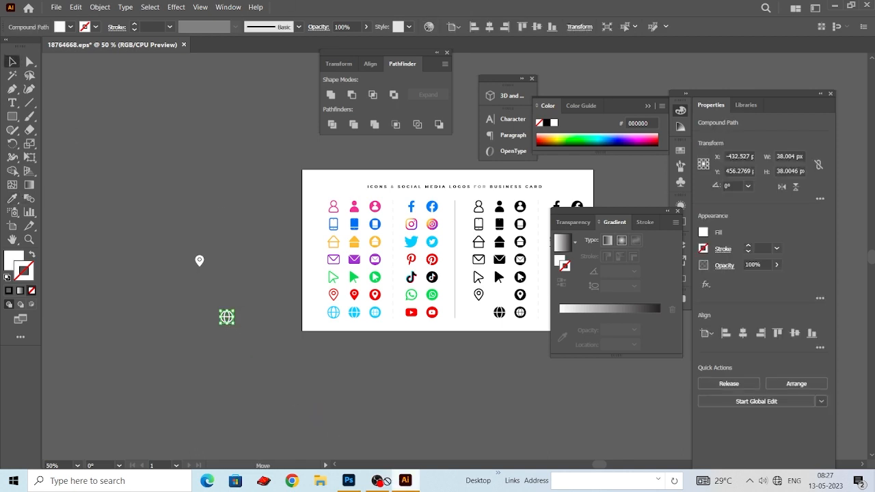
click(350, 482)
key(ctrl+v)
drag(360, 386, 283, 369)
key(Return)
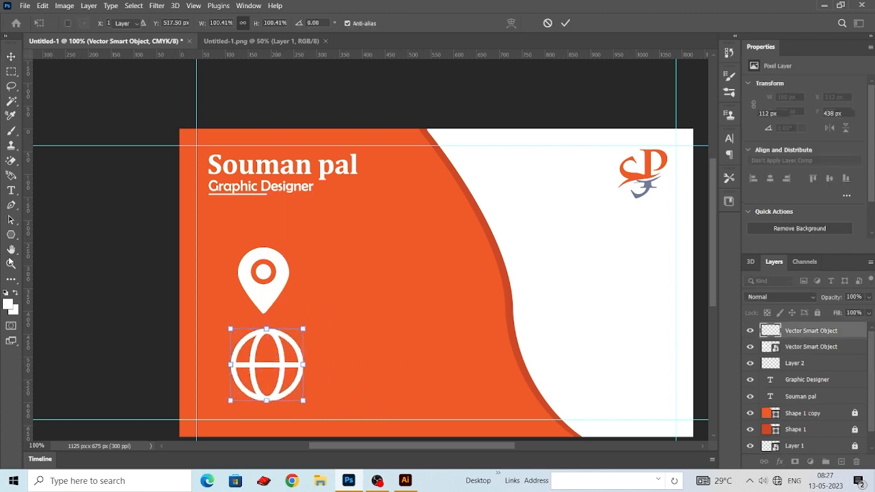
- Switch to Illustrator's icon sheet and move the solid black phone icon off the artboard into the empty area
click(405, 481)
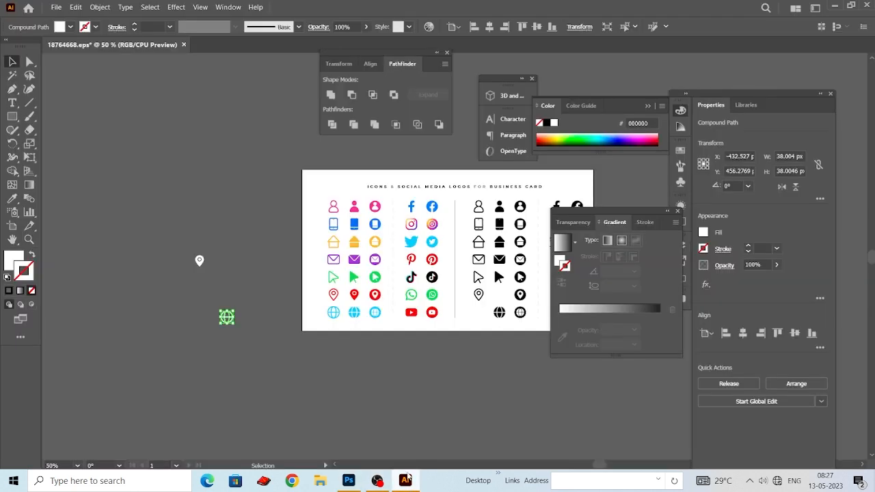
click(476, 356)
drag(499, 227, 424, 234)
click(424, 234)
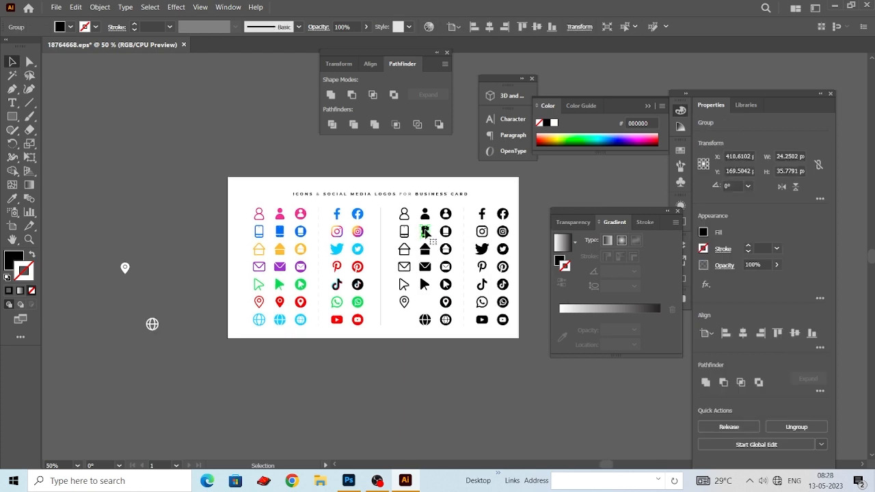
drag(194, 191, 194, 191)
drag(171, 164, 215, 216)
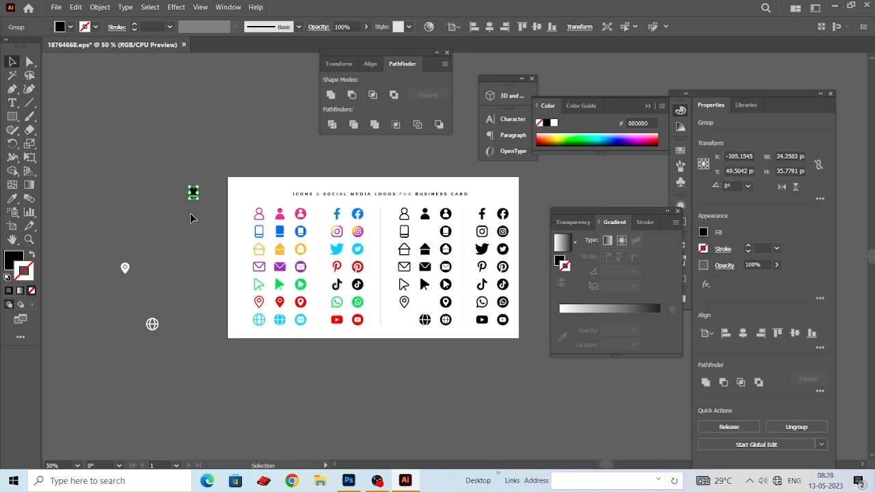
- Recolour the separated phone icon white with the Eyedropper
click(11, 199)
click(151, 190)
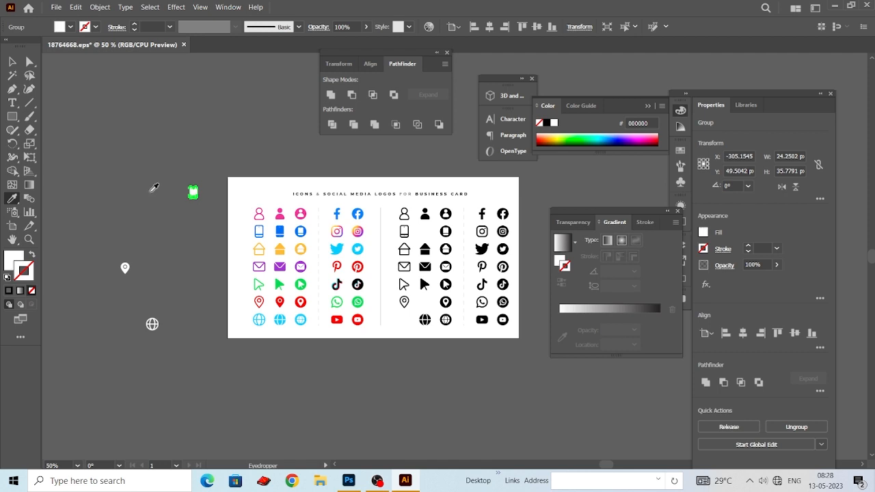
click(12, 62)
click(147, 164)
- Copy the white phone icon and paste it into the Photoshop business card beside the globe
click(194, 194)
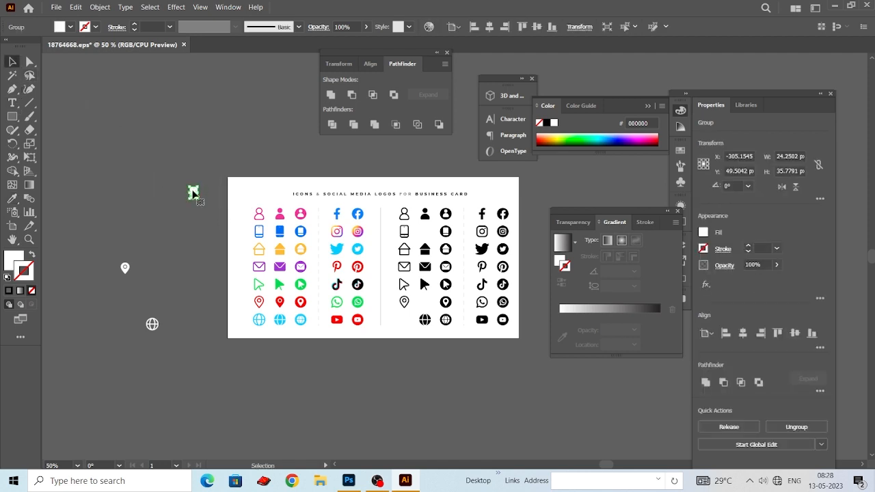
click(348, 480)
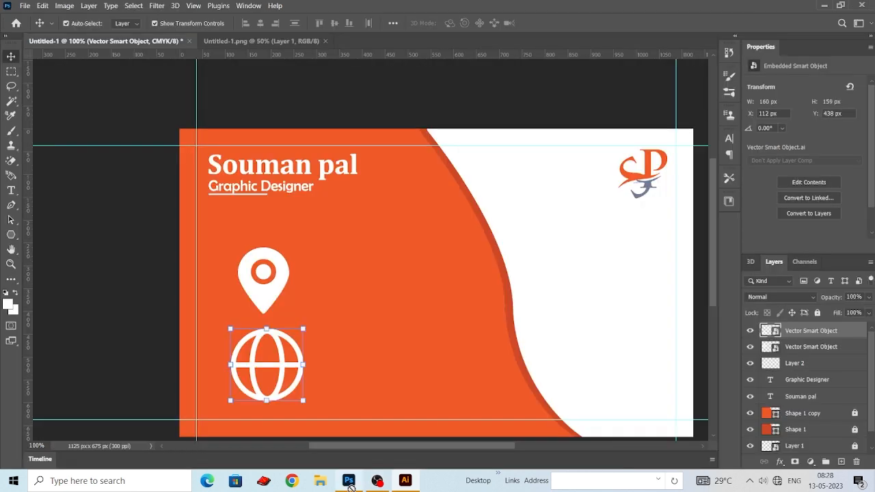
key(Return)
key(ctrl+v)
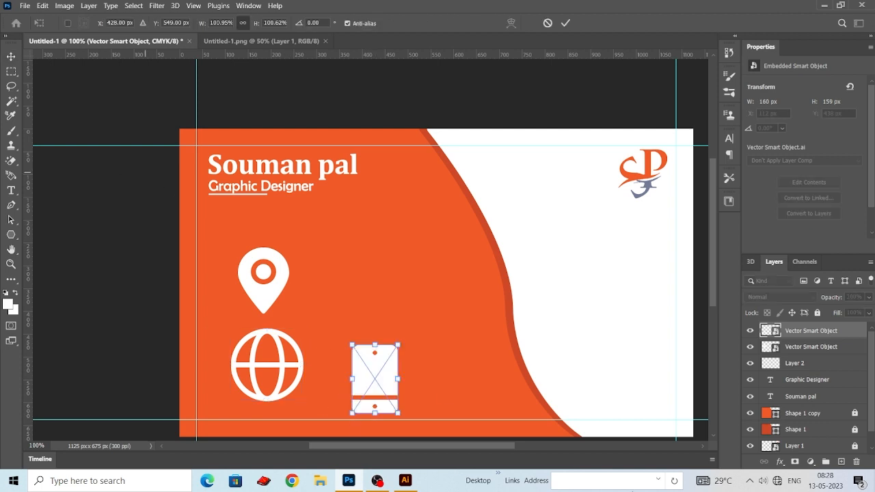
key(Return)
- Switch to Illustrator's icon sheet and move the solid black envelope off the artboard, below the white phone icon
click(405, 480)
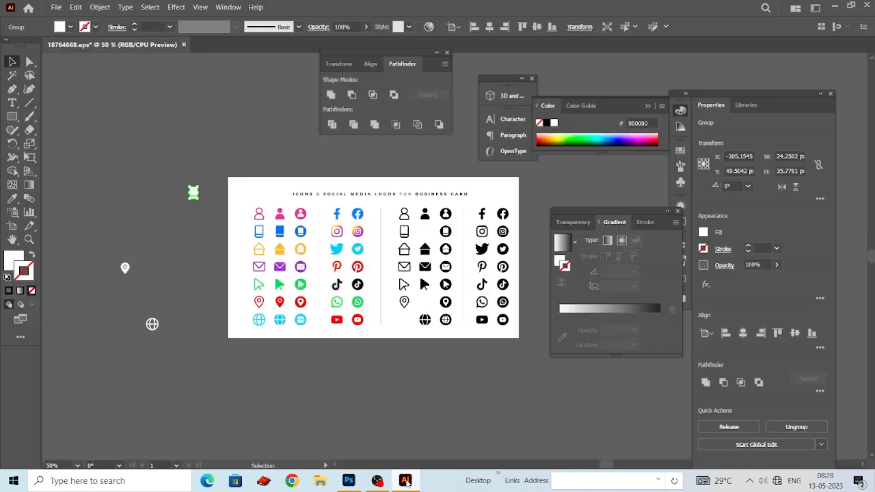
click(429, 369)
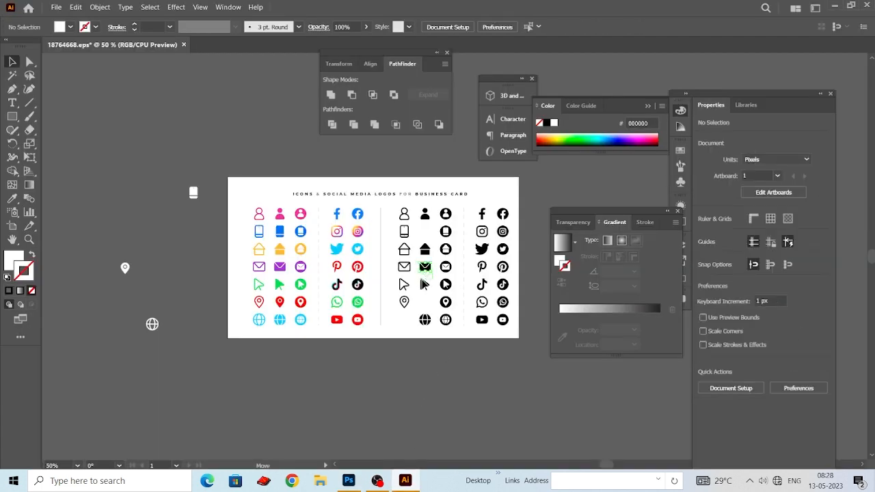
drag(157, 182, 136, 197)
drag(96, 169, 174, 245)
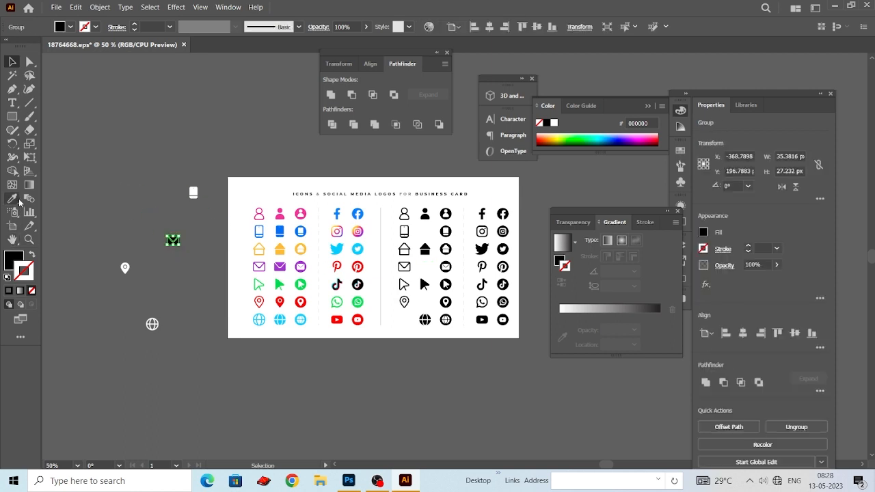
- Recolour the separated envelope icon white by sampling the artboard's white background with the Eyedropper
click(12, 198)
click(265, 199)
click(11, 62)
click(190, 265)
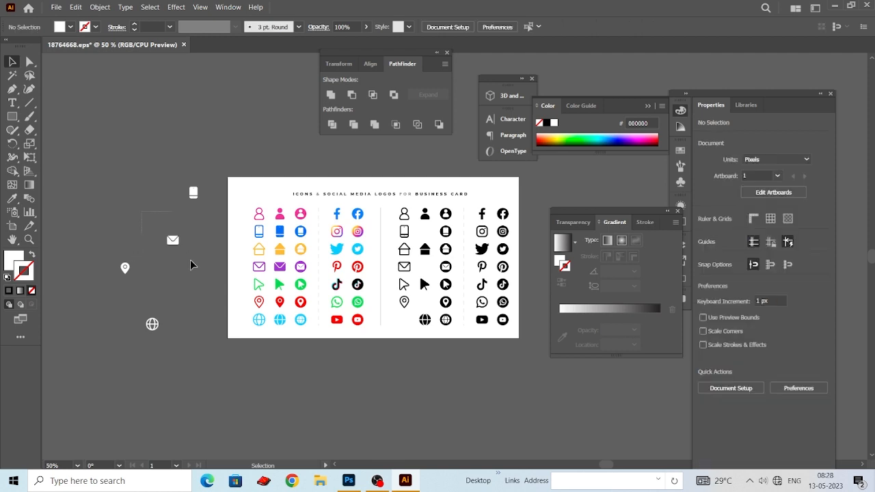
- Copy the white envelope and paste it into the Photoshop business card above the phone icon
click(173, 239)
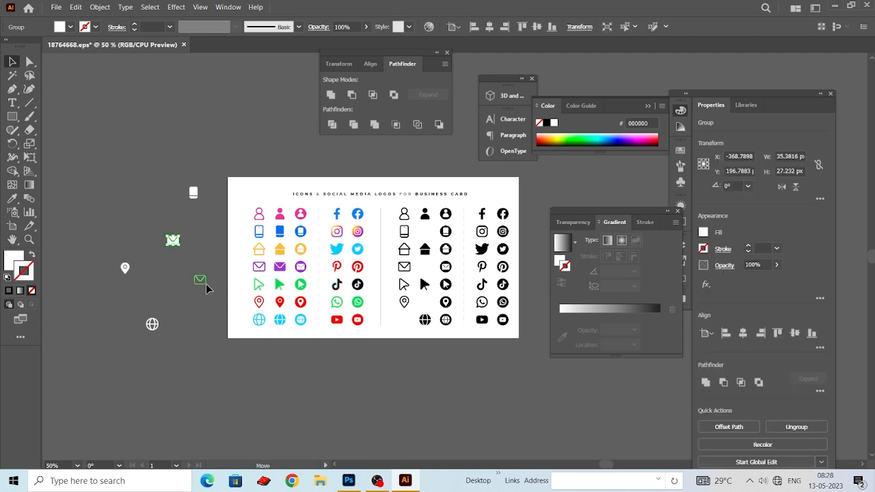
click(351, 478)
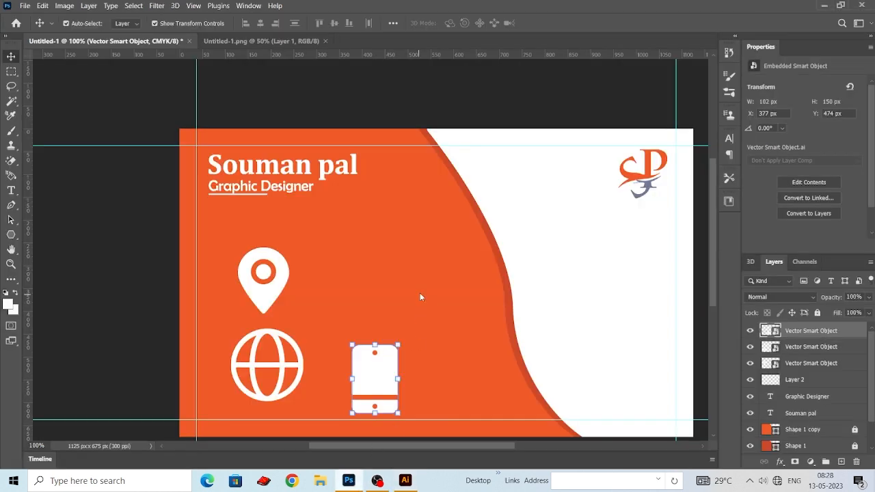
key(ctrl+v)
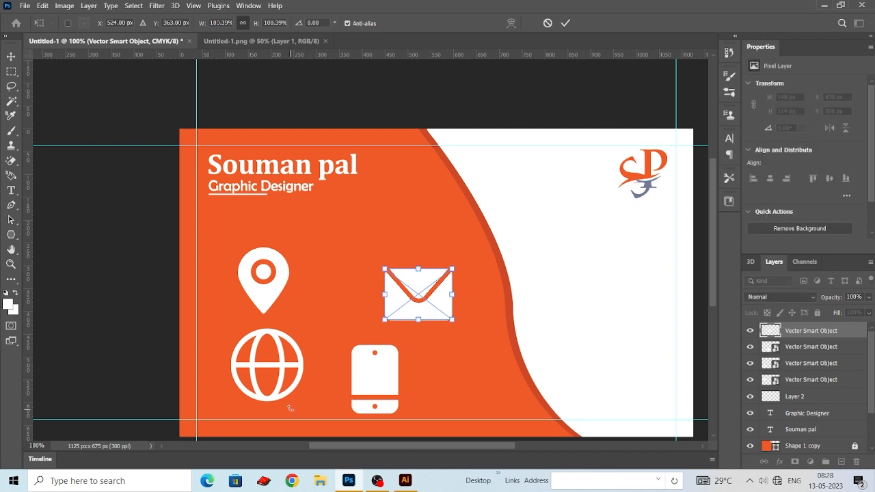
key(Return)
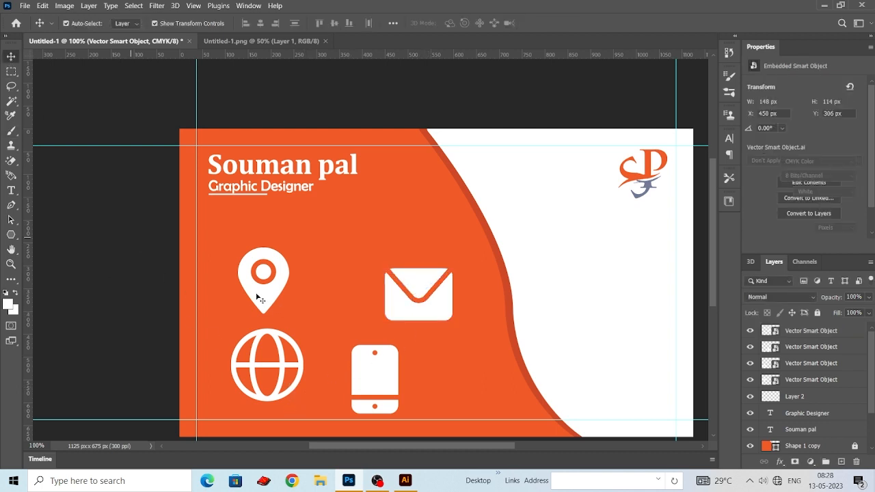
- Select the pin, envelope, globe and phone icons and scale them down together to roughly a fifth of their size
click(263, 276)
shift+click(430, 314)
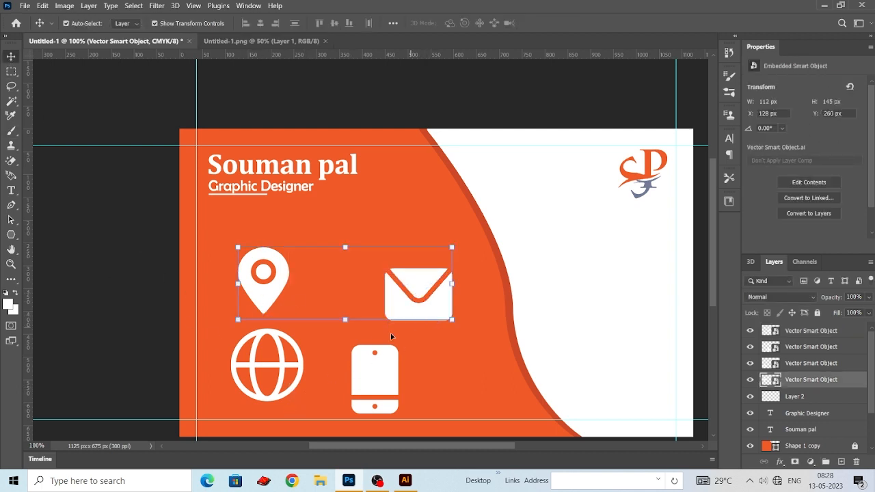
shift+click(295, 364)
shift+click(387, 375)
key(ctrl+t)
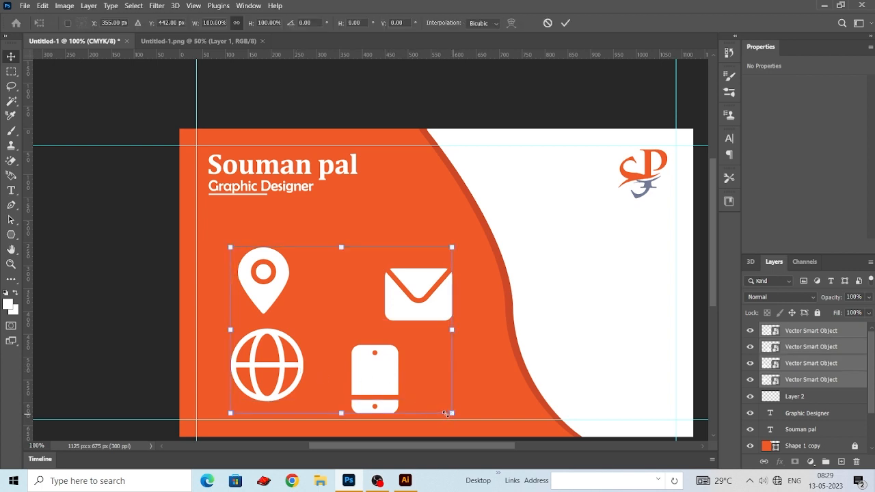
drag(448, 421, 241, 313)
key(Return)
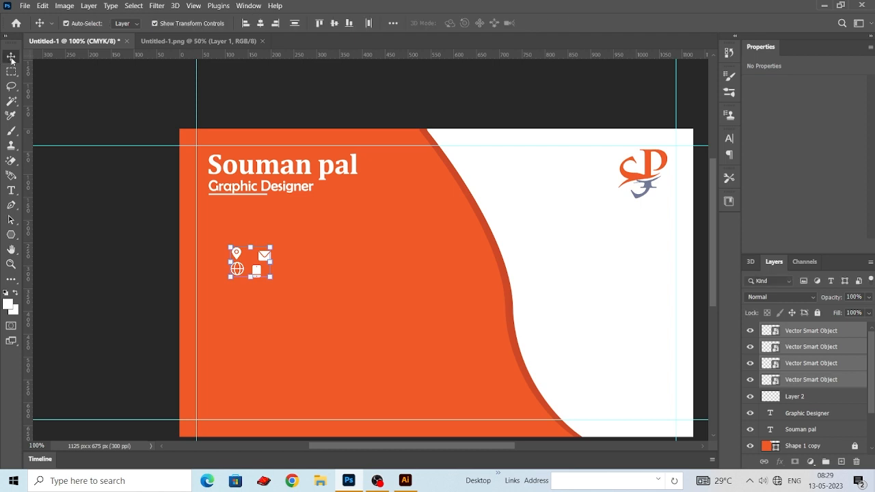
click(123, 255)
- Move the phone icon beneath the globe and the envelope beneath the phone to form a vertical column
key(ctrl+plus)
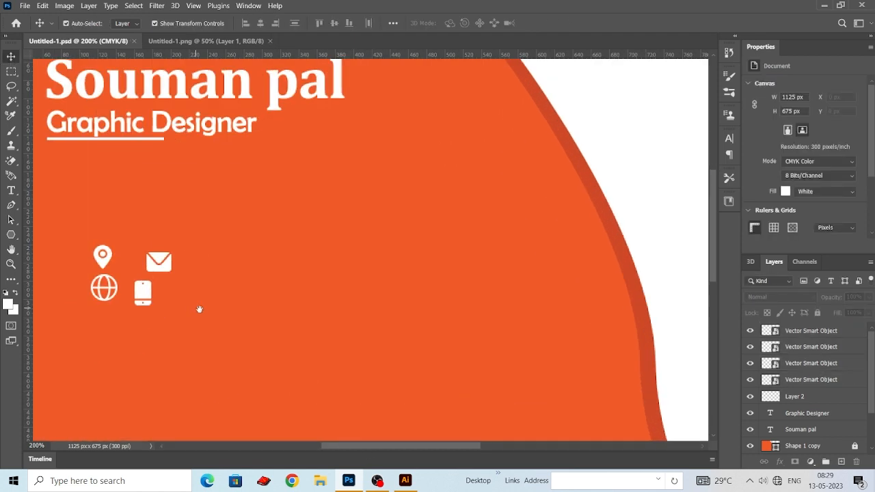
drag(199, 309, 383, 274)
drag(361, 234, 323, 263)
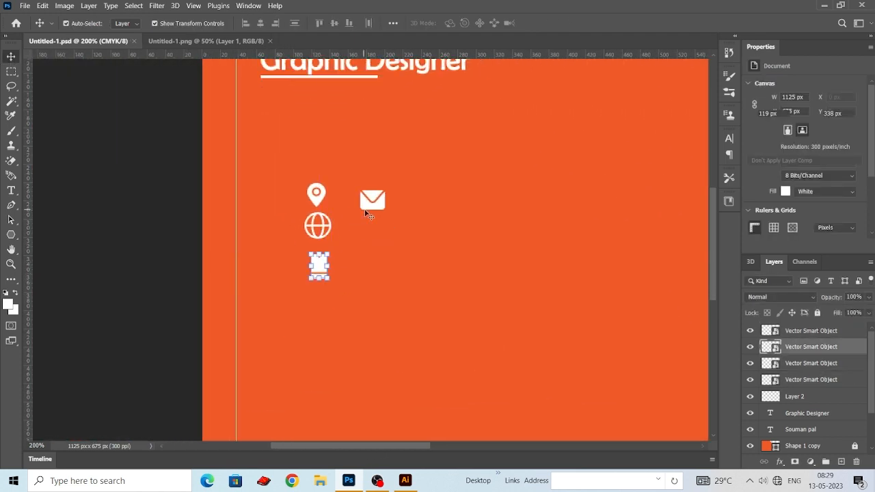
drag(375, 203, 321, 319)
drag(362, 293, 362, 277)
- Select all four contact icons and align them on their horizontal centres
drag(268, 160, 349, 342)
click(260, 23)
drag(390, 194, 386, 173)
key(ctrl+minus)
key(ctrl+minus)
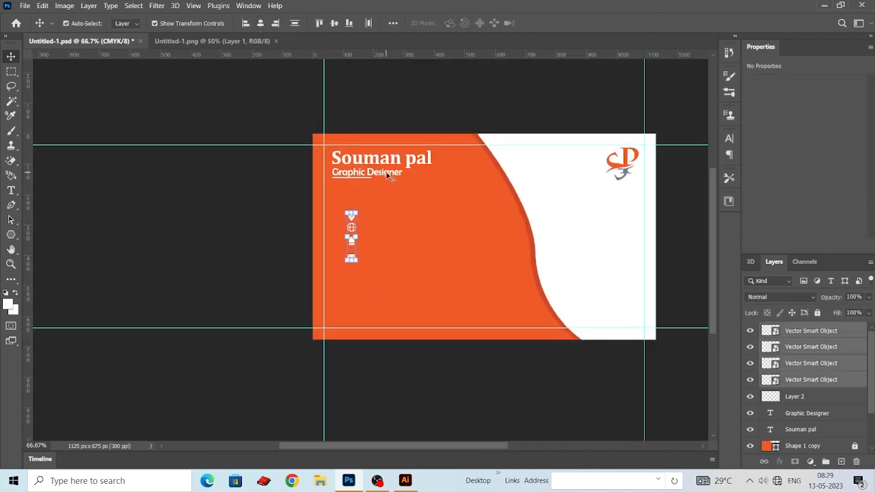
click(203, 287)
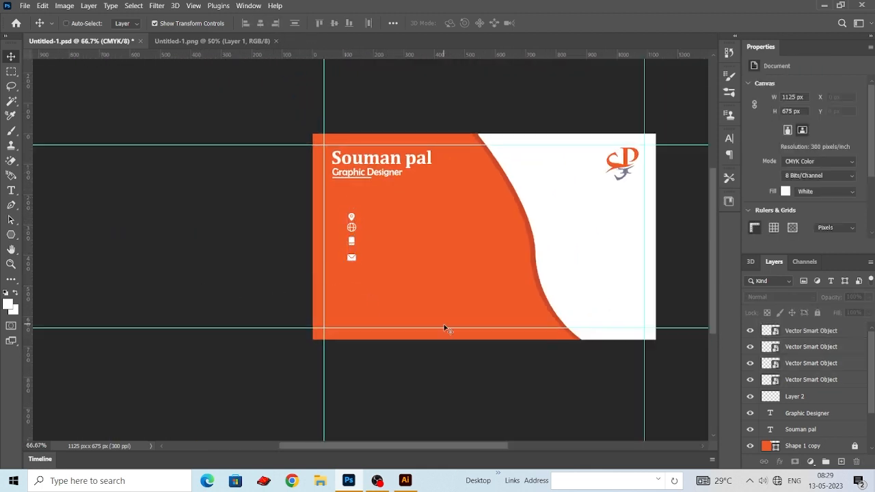
- Move the envelope icon well down the card, away from the other three icons
key(ctrl+plus)
key(ctrl+plus)
drag(316, 279, 291, 418)
drag(358, 343, 382, 308)
- Enlarge the phone icon to about 21 x 31 px and the location pin to about 26 x 33 px
click(339, 209)
key(ctrl+t)
drag(347, 222, 351, 228)
key(Return)
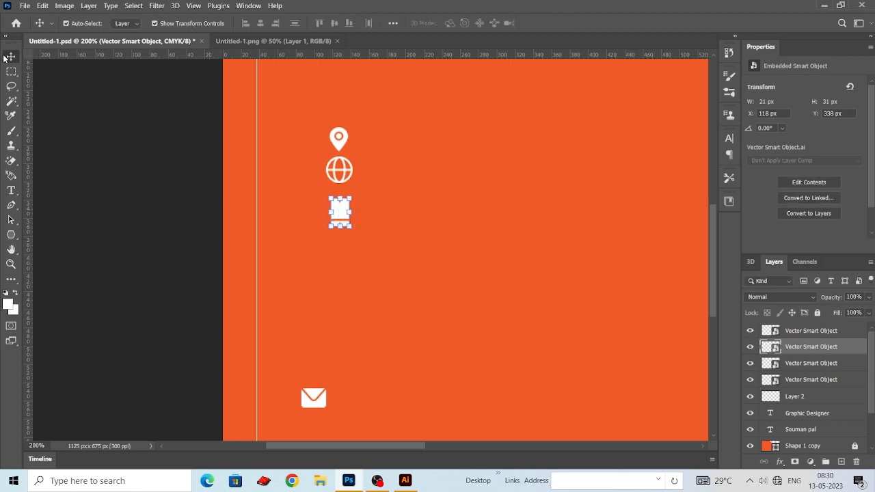
click(337, 137)
key(ctrl+t)
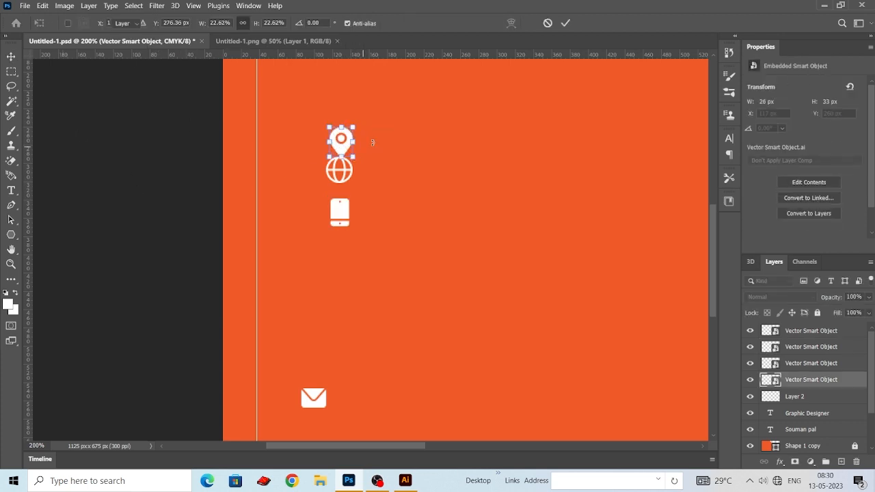
key(Return)
- Move the location pin up to leave a gap between it and the globe
drag(352, 157, 338, 121)
click(177, 175)
mouse_move(361, 166)
mouse_down()
mouse_move(358, 147)
mouse_move(353, 167)
mouse_up()
click(337, 163)
click(115, 238)
key(ctrl+minus)
key(ctrl+minus)
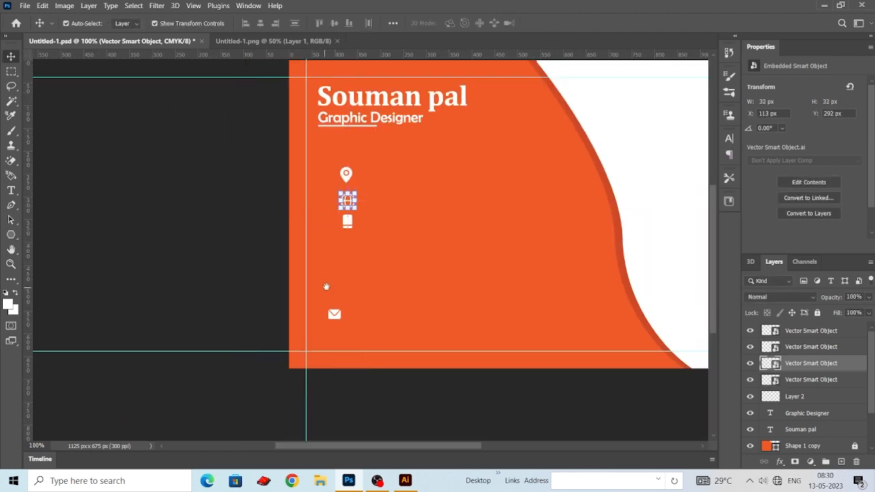
- Move the envelope and location pin lower on the card and put the phone icon at the top of the column
drag(336, 316, 317, 274)
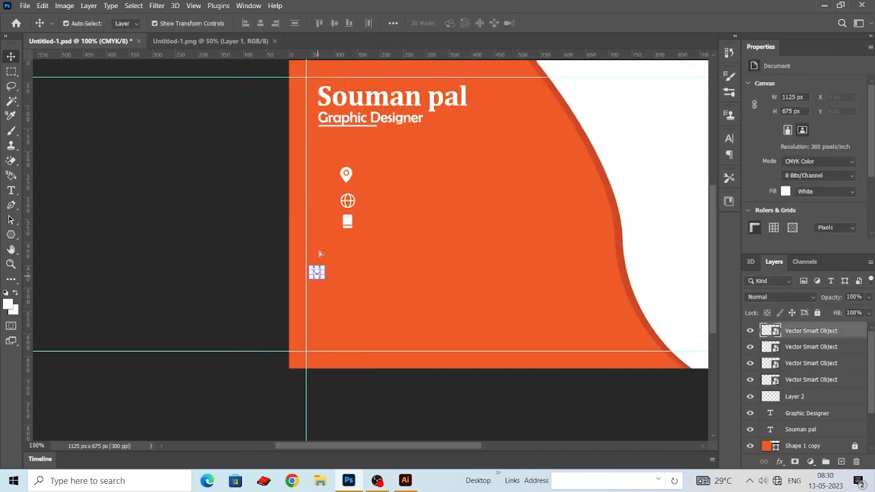
drag(346, 175, 358, 274)
drag(347, 220, 341, 179)
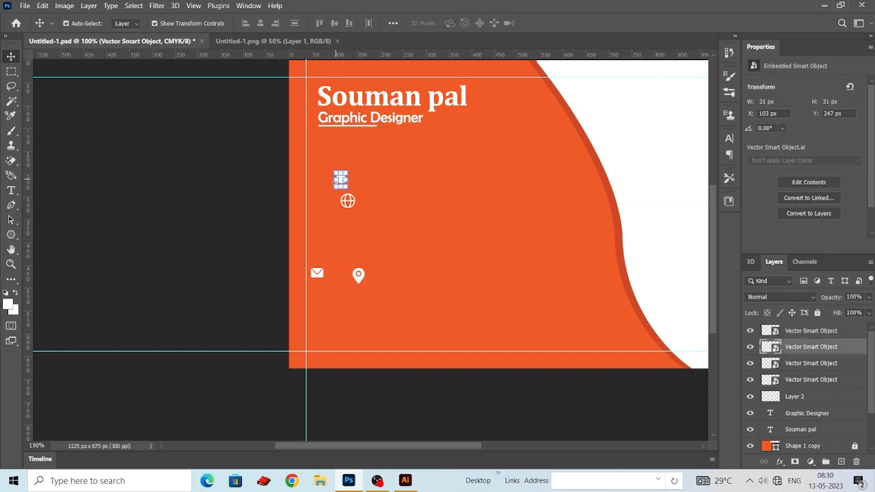
- Stack the location pin and envelope beneath the phone icon, and place the globe last, down at the lower guide
drag(375, 239, 401, 247)
mouse_move(375, 213)
mouse_down()
mouse_move(361, 304)
mouse_move(385, 289)
mouse_move(369, 271)
mouse_move(366, 227)
mouse_up()
drag(342, 279, 367, 254)
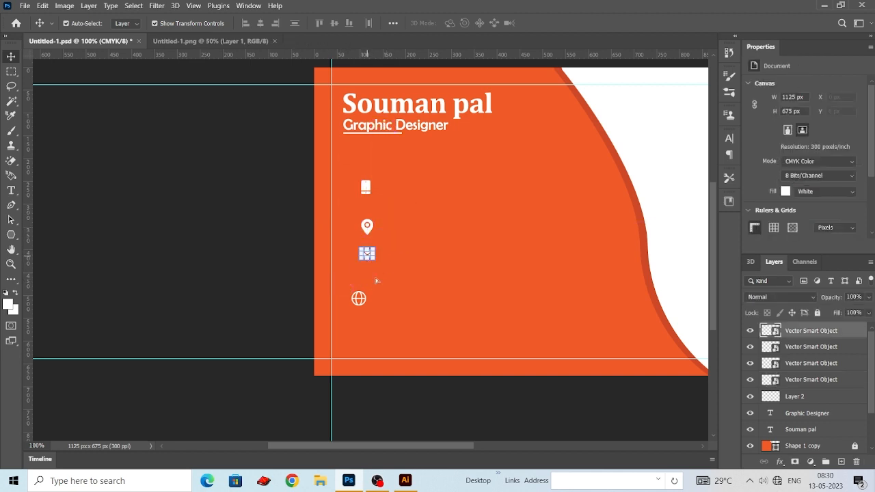
drag(364, 304, 370, 297)
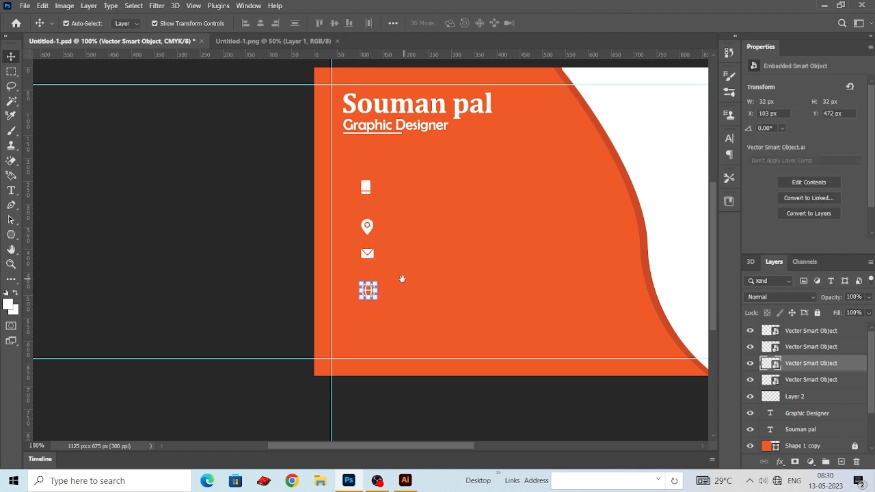
scroll(383, 246, right, 1)
drag(344, 176, 358, 350)
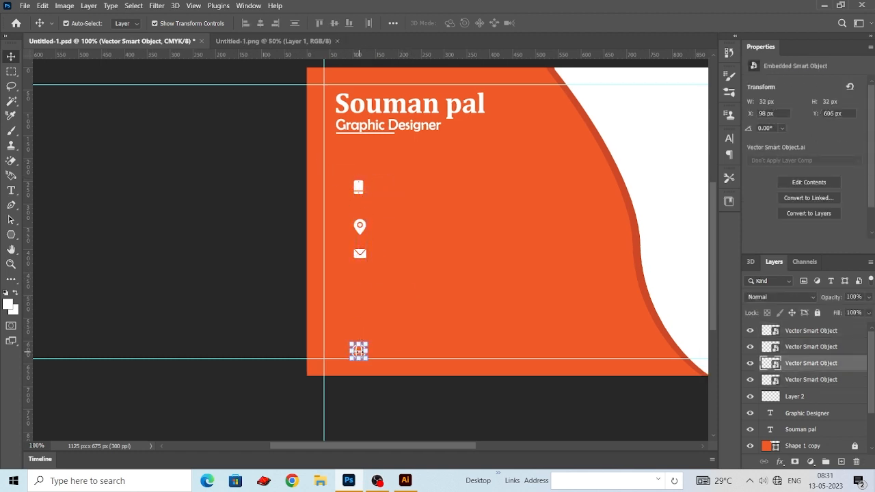
- Move the globe icon up to about Y 555 px and lower the phone icon slightly
key(Up)
key(Up)
key(Up)
key(Up)
key(Up)
key(Up)
key(Up)
key(Up)
key(Up)
key(Up)
key(Up)
key(Up)
key(Up)
key(Up)
key(Up)
key(Up)
key(Up)
key(Up)
key(Up)
key(Up)
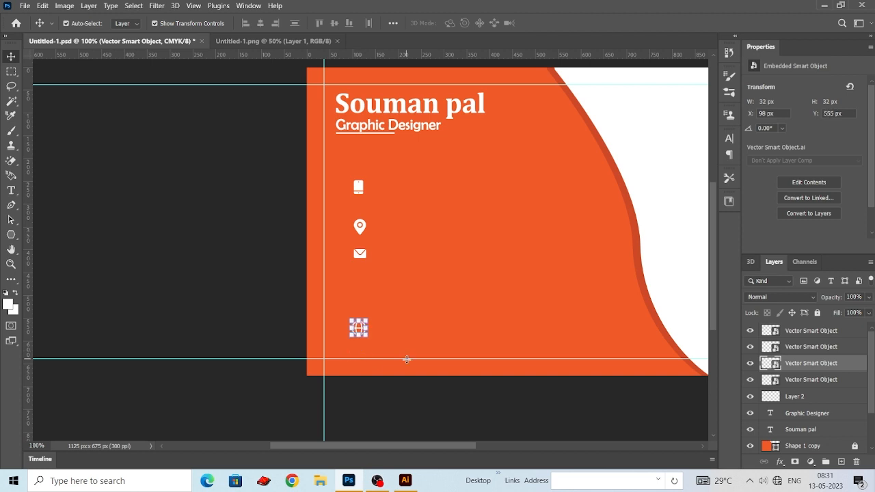
click(427, 251)
drag(360, 187, 359, 194)
- Distribute the four contact icons evenly, centre them on one vertical axis, and shift them under the start of the job title
drag(329, 182, 376, 329)
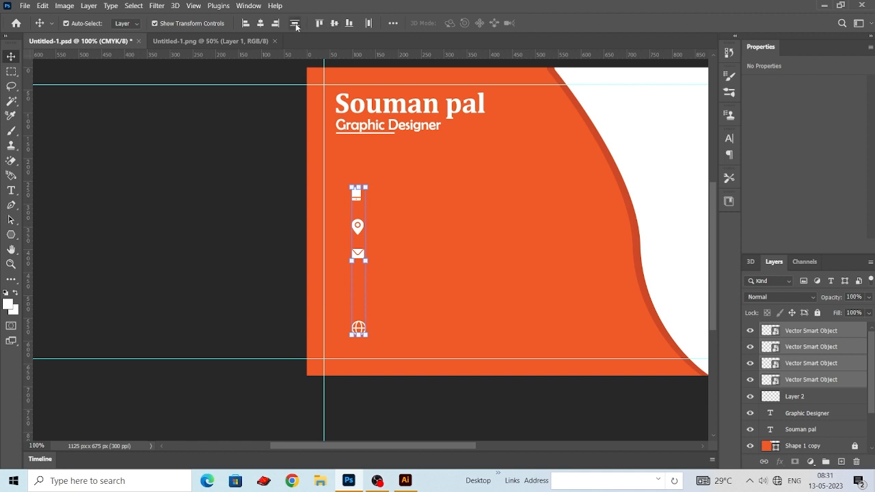
click(333, 22)
click(260, 23)
key(shift+Left)
key(shift+Left)
key(shift+Left)
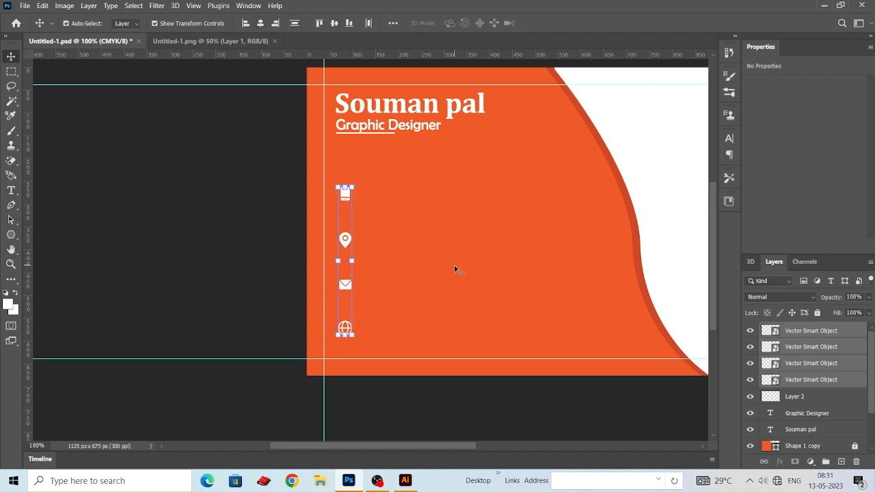
- Place two vertical guides, one on each side of the contact icon column
click(295, 204)
drag(332, 92, 346, 354)
click(254, 319)
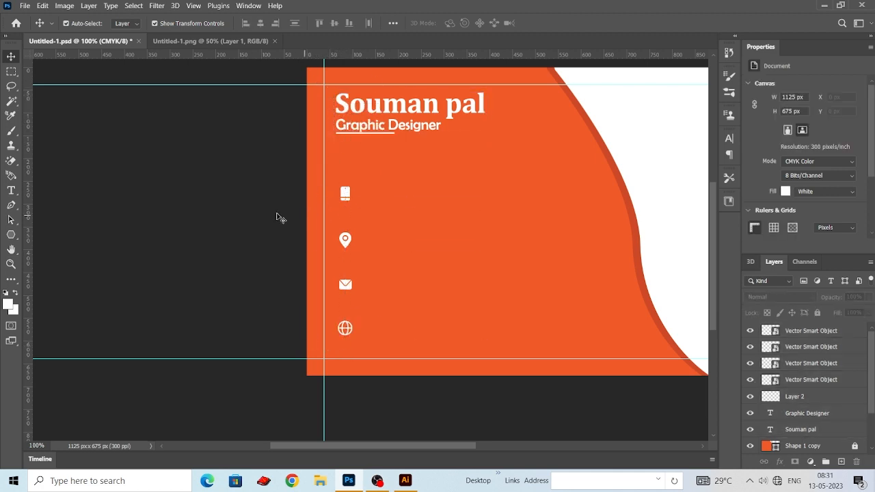
drag(27, 289, 334, 295)
drag(30, 333, 352, 337)
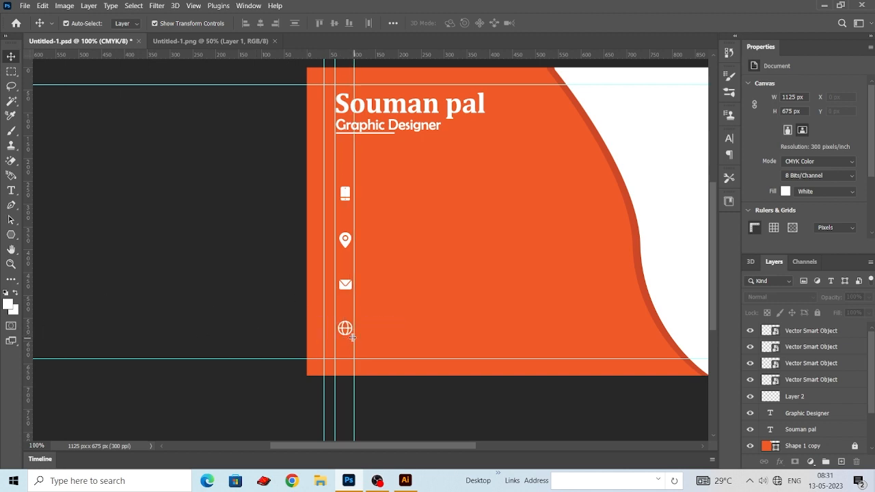
- Draw a blue rectangle about 43 x 343 px over the icon column between the guides and round its corners to 11 px
drag(11, 234, 47, 237)
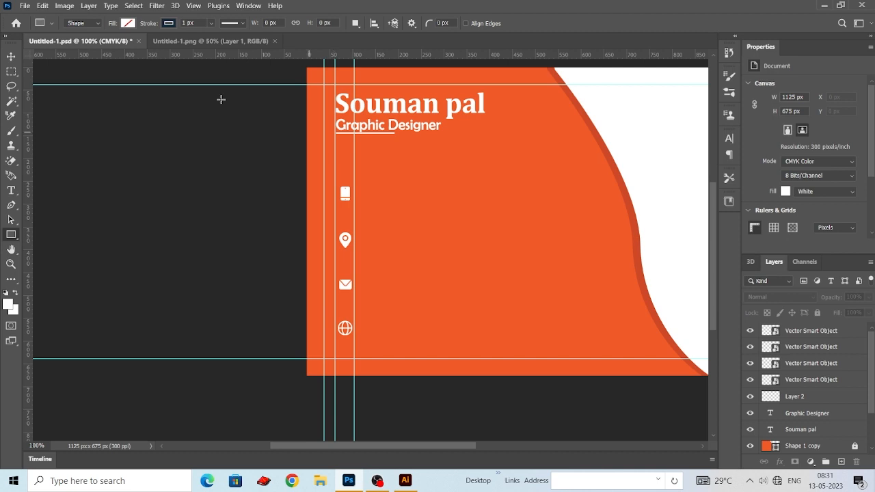
click(128, 23)
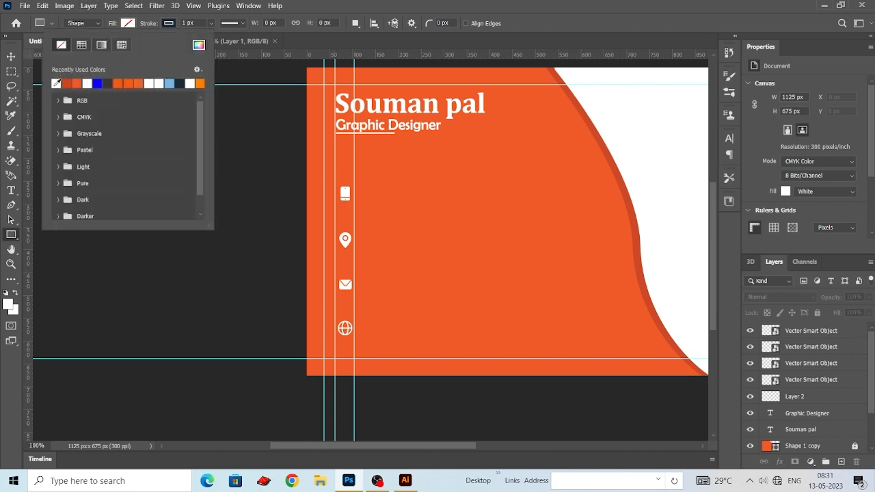
click(97, 83)
drag(334, 181, 351, 338)
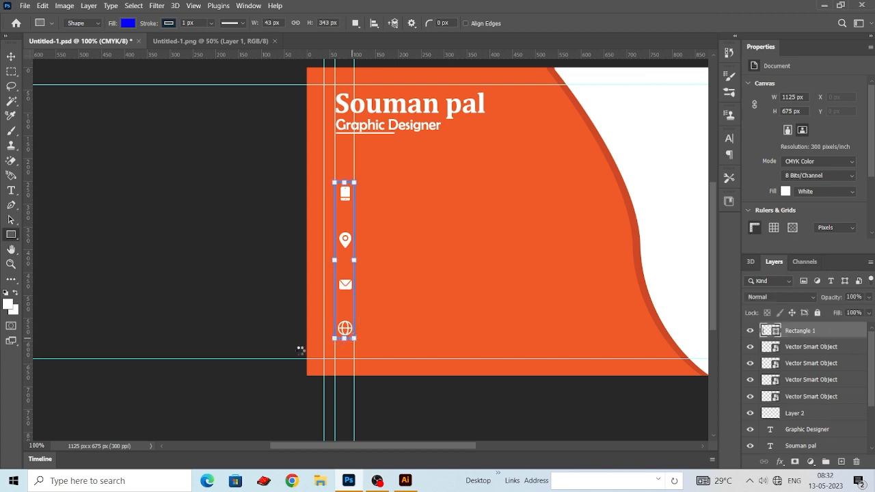
drag(768, 228, 764, 229)
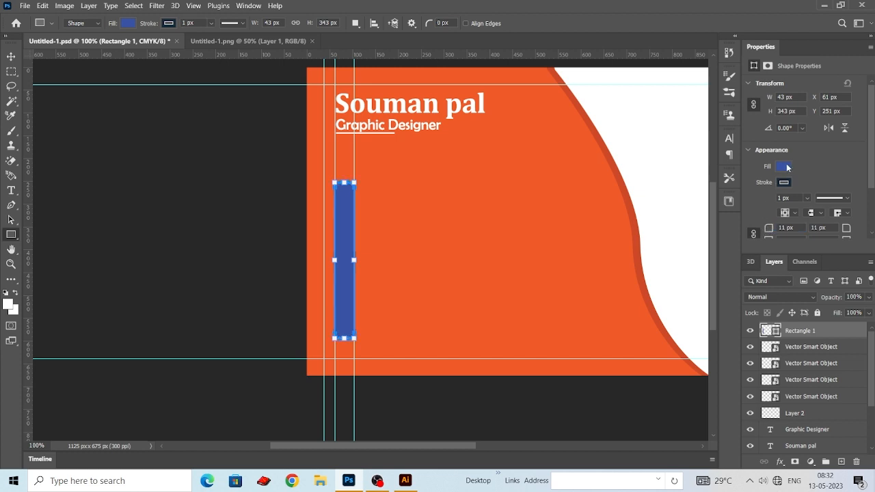
click(12, 56)
click(128, 171)
- Recolour the rounded bar with the grey-blue #717a98 sampled from the logo
key(ctrl+minus)
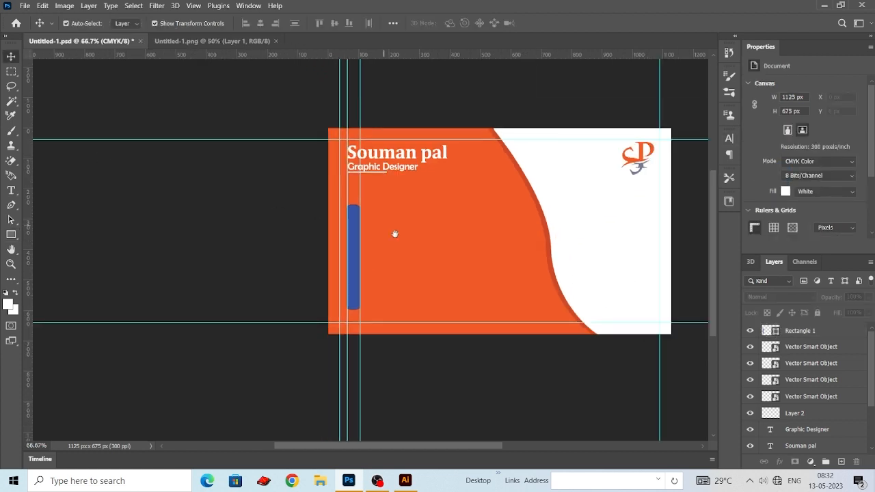
drag(395, 235, 368, 238)
click(326, 289)
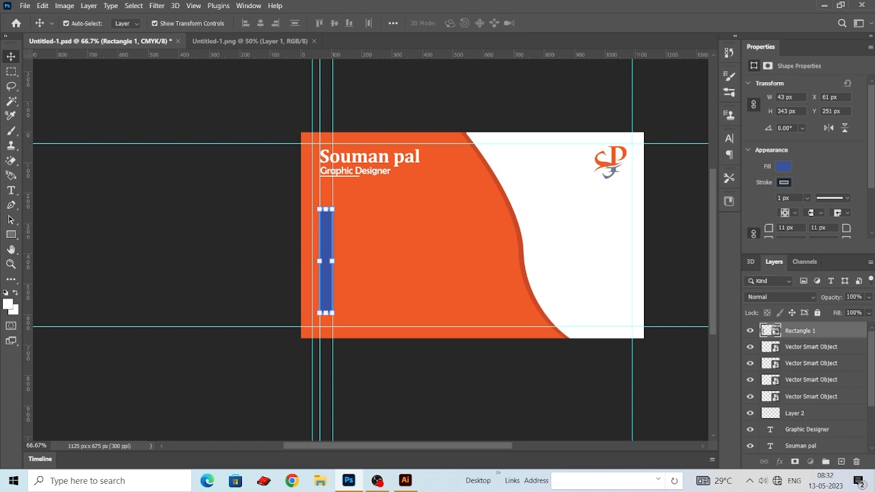
double_click(770, 330)
click(617, 164)
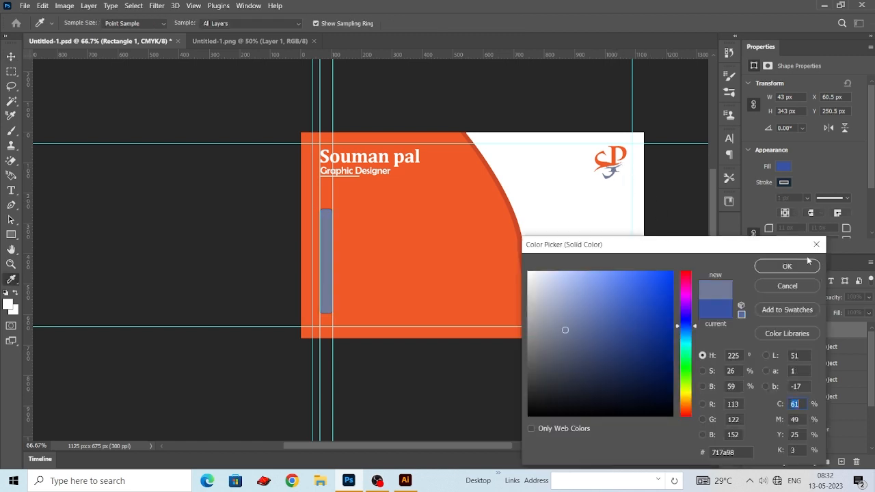
click(806, 265)
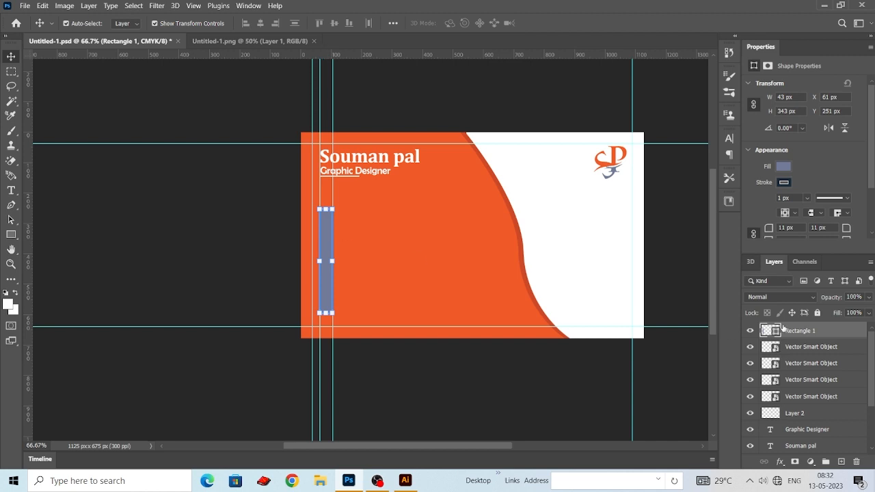
- Remove the rounded bar's stroke and place its layer beneath the four icon layers
click(787, 183)
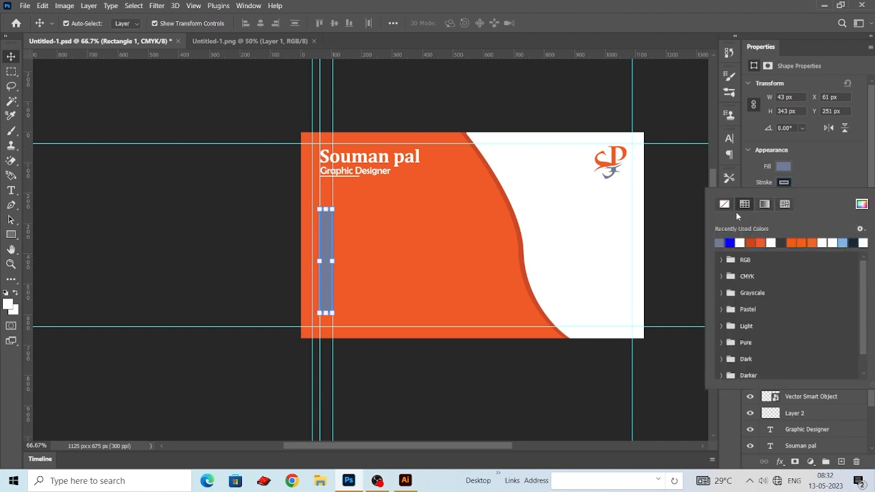
click(687, 210)
drag(812, 332, 811, 408)
click(677, 253)
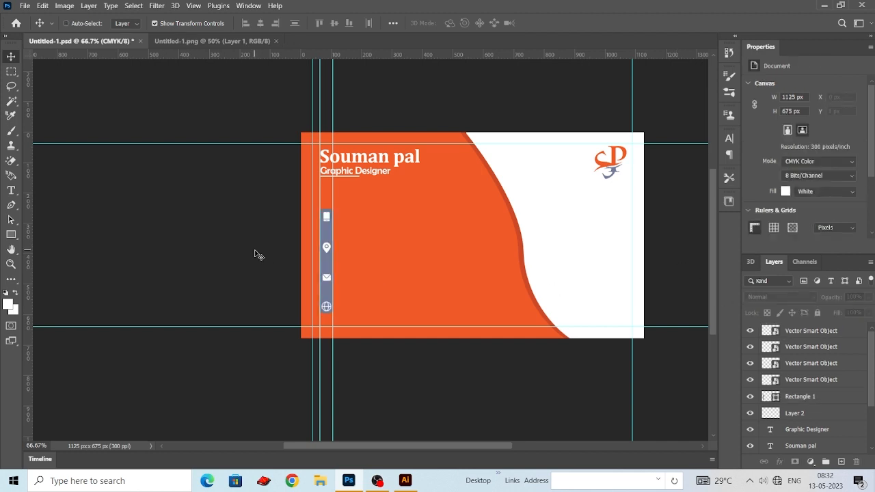
- Hide the guides to show the card without them
key(ctrl+semicolon)
key(ctrl+apostrophe)
key(ctrl+apostrophe)
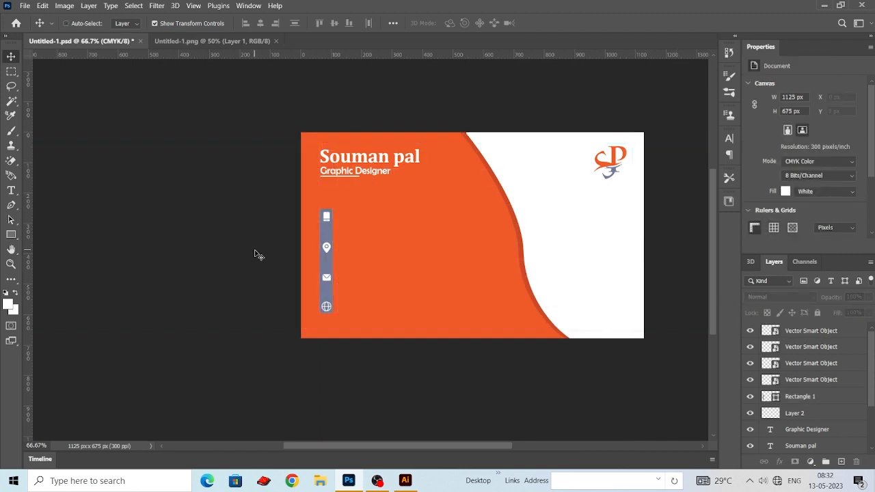
- Centre the four icons horizontally on the grey-blue bar, then try distributing them vertically with the bar and undo that distribution
key(ctrl+plus)
scroll(288, 219, right, 1)
drag(270, 180, 322, 364)
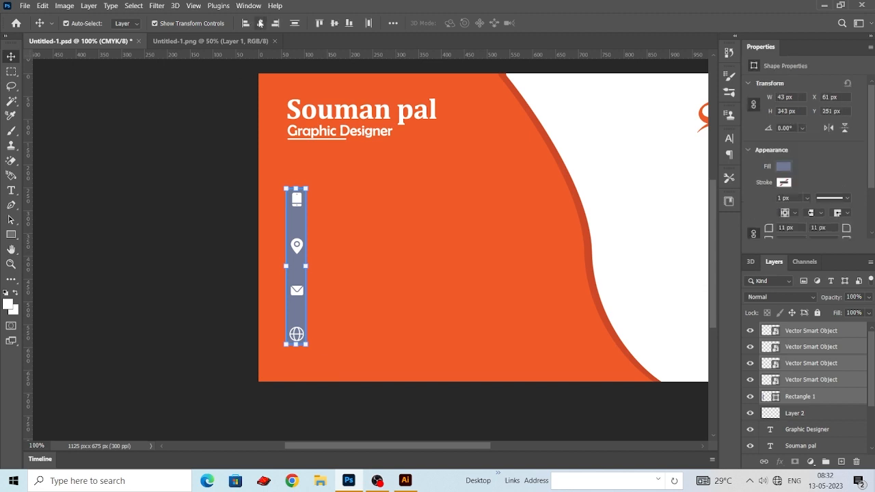
click(260, 23)
click(295, 23)
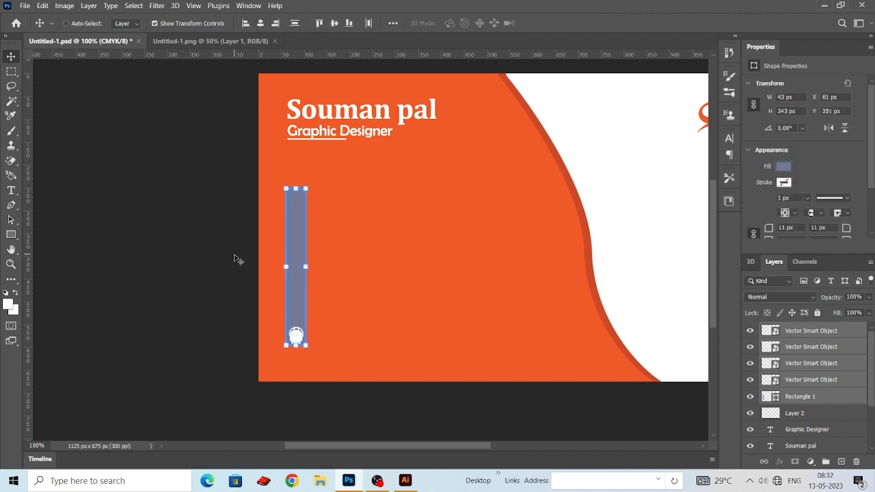
key(ctrl+z)
click(235, 256)
key(ctrl+minus)
drag(381, 268, 376, 272)
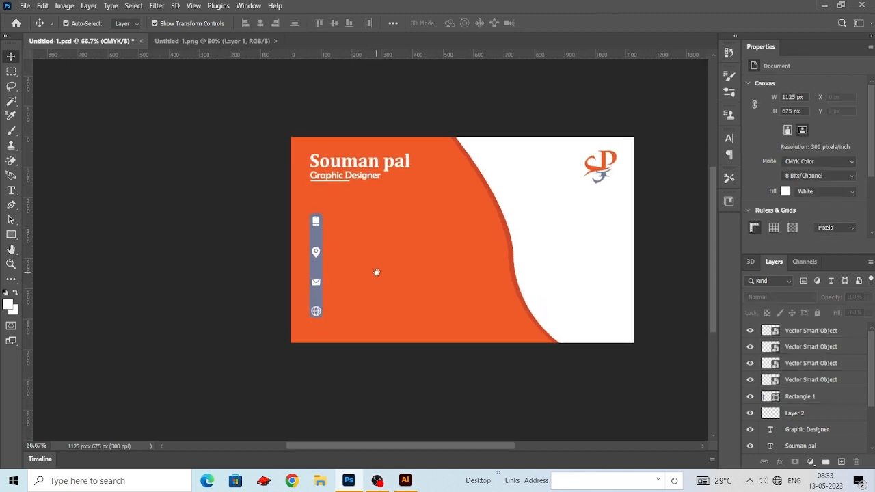
scroll(440, 304, up, 1)
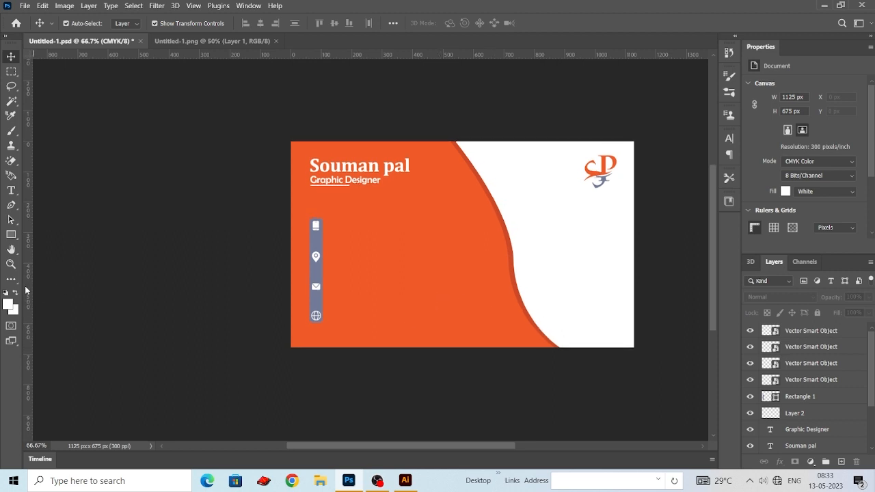
- Add a phone number in white 15 pt Cambria Bold near the phone icon and duplicate it directly below
click(11, 189)
click(360, 227)
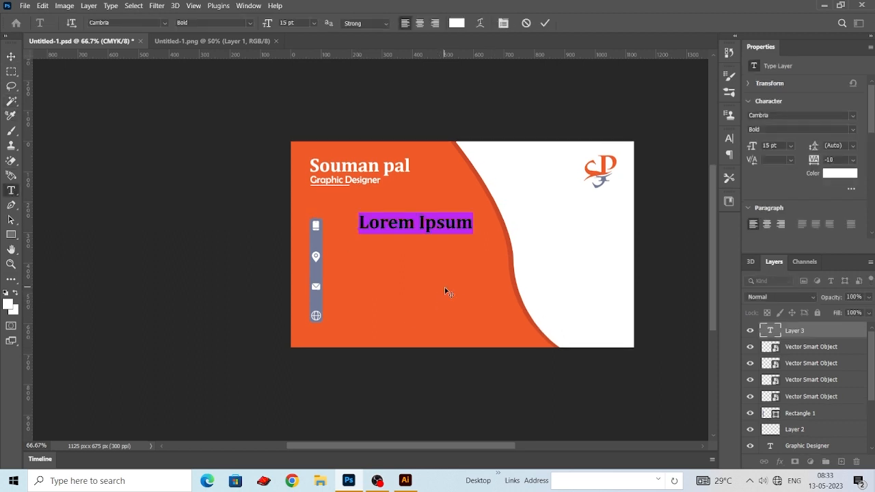
key(BackSpace)
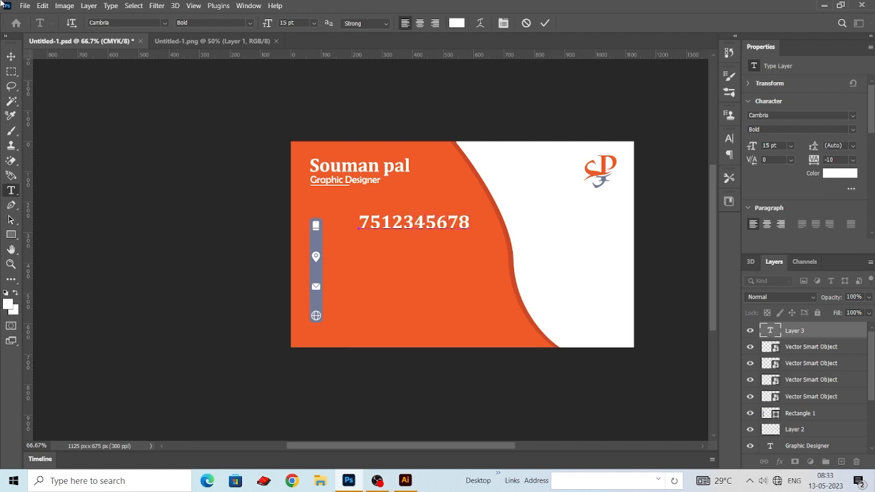
click(11, 57)
drag(436, 227, 431, 250)
- Scale both phone number lines together to about 42.42%, giving 6.36 pt text
drag(348, 207, 394, 255)
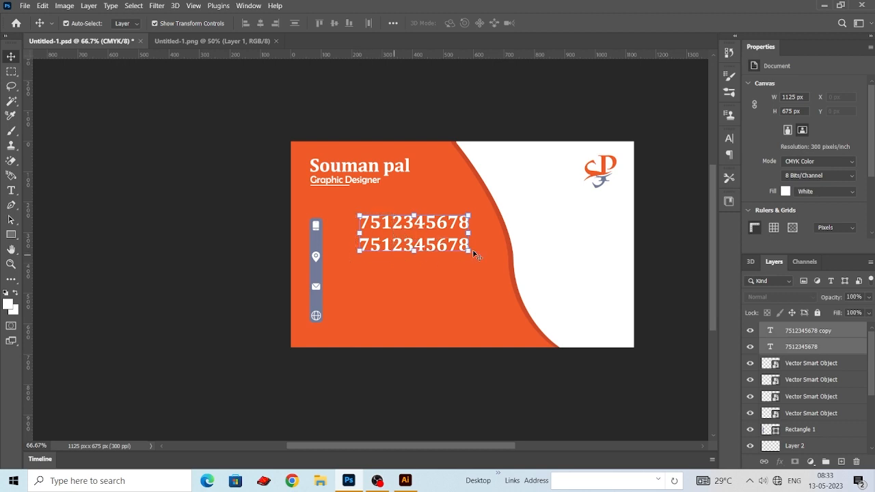
drag(476, 255, 416, 240)
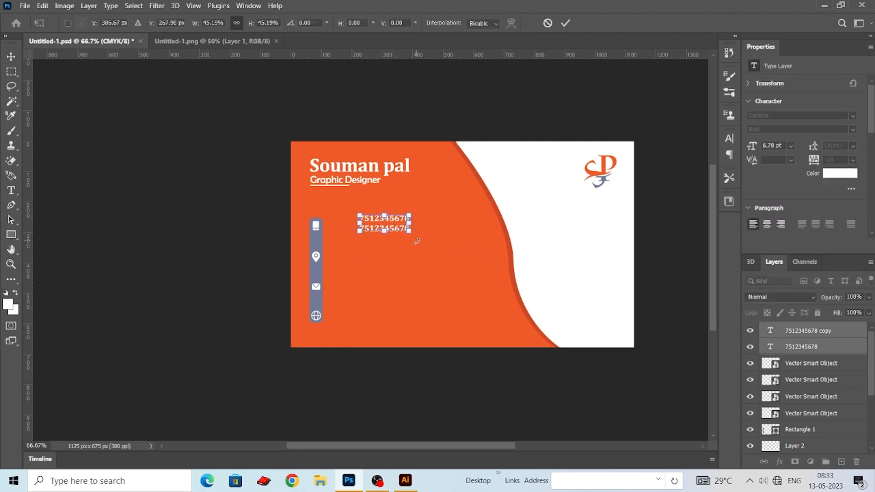
key(ctrl+plus)
key(ctrl+plus)
drag(485, 195, 477, 191)
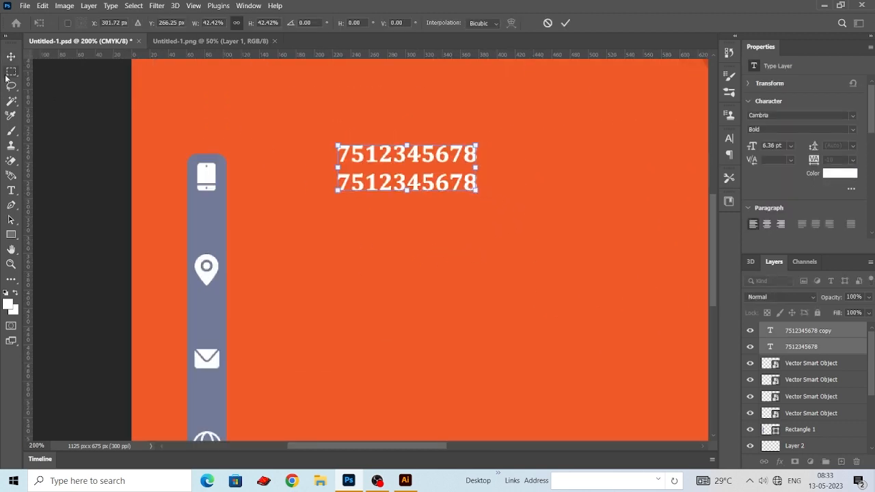
click(11, 58)
- Move both phone number lines together to just beside the phone icon on the grey-blue bar
click(205, 149)
drag(425, 157, 329, 200)
key(ctrl+z)
ctrl+click(825, 333)
scroll(330, 200, down, 1)
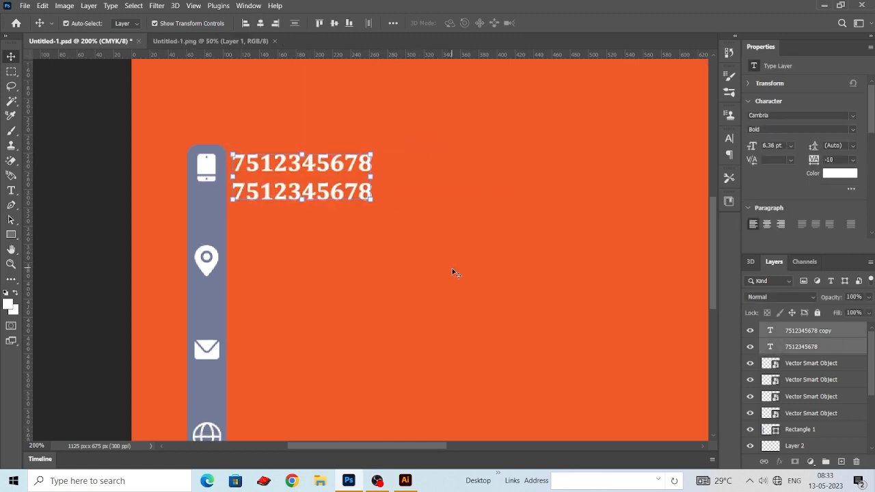
scroll(438, 286, down, 2)
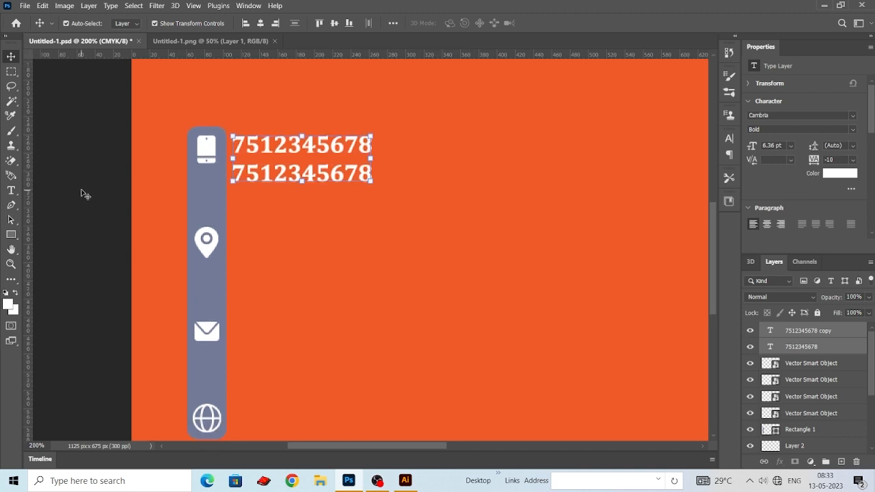
key(ctrl+minus)
key(ctrl+minus)
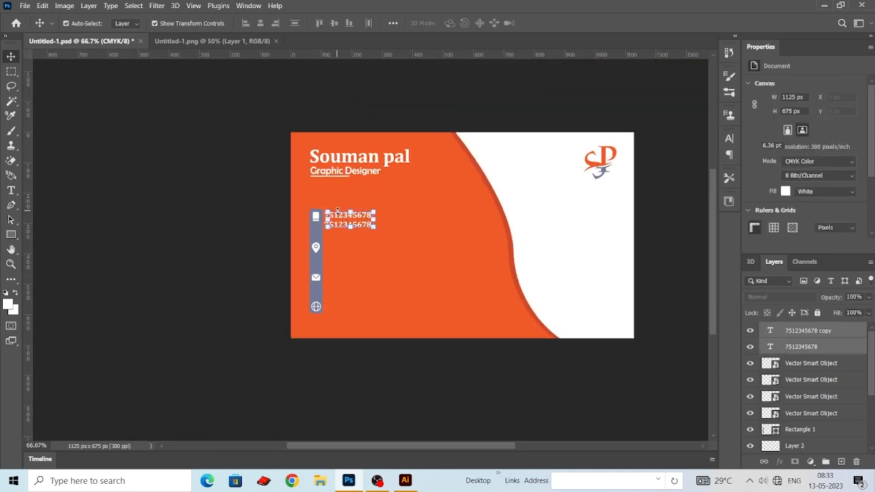
- Duplicate the pair of phone number lines and place the copies beside the location pin
click(239, 237)
drag(420, 249, 361, 248)
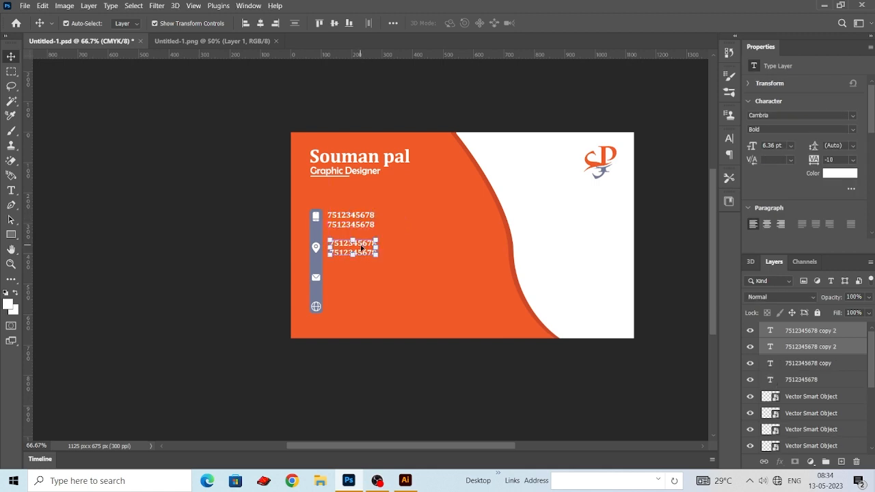
click(38, 106)
- Replace the two duplicated lines beside the location pin with the two-line postal address
double_click(364, 244)
key(BackSpace)
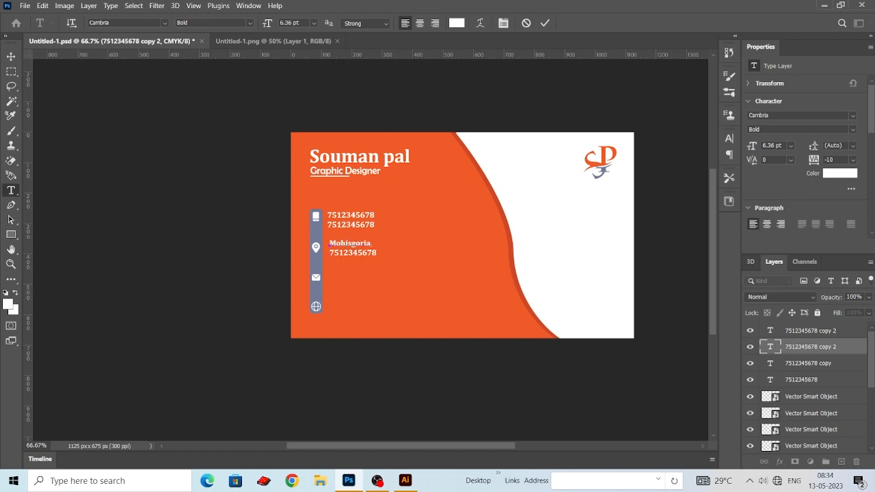
double_click(332, 253)
key(BackSpace)
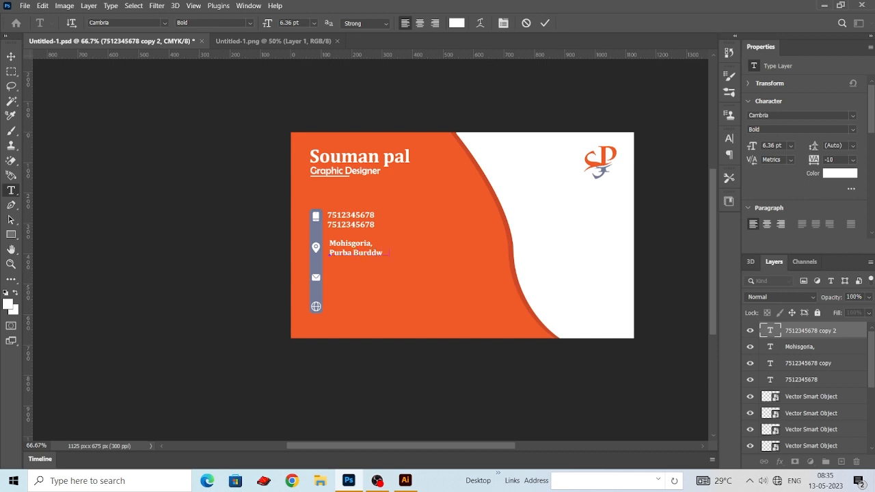
click(11, 56)
click(136, 158)
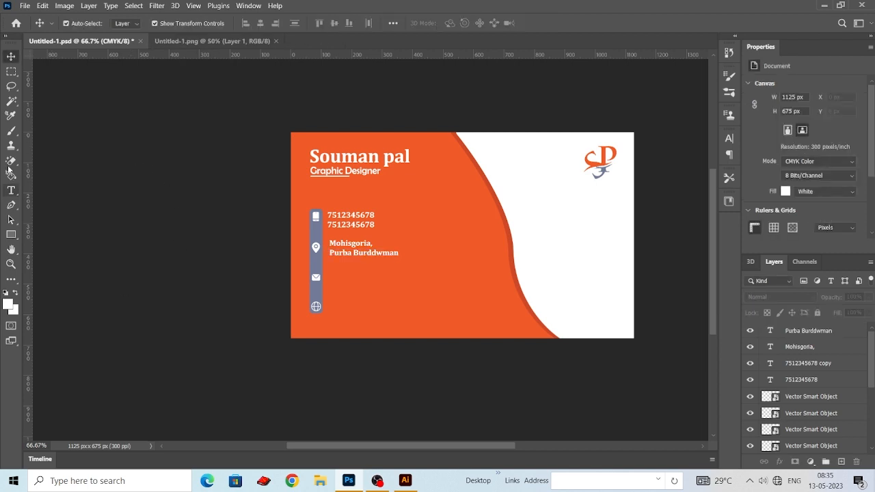
- Add the contact's e-mail address beside the envelope icon and set its text size to 7 pt
click(11, 191)
click(339, 275)
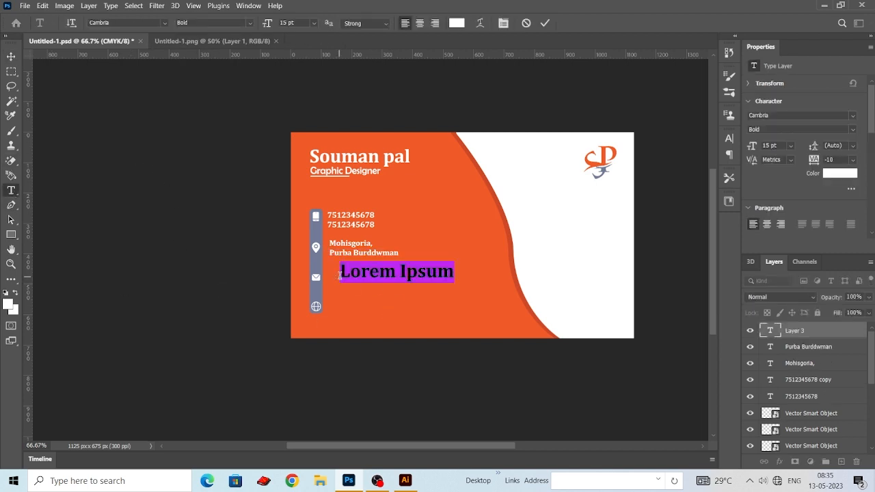
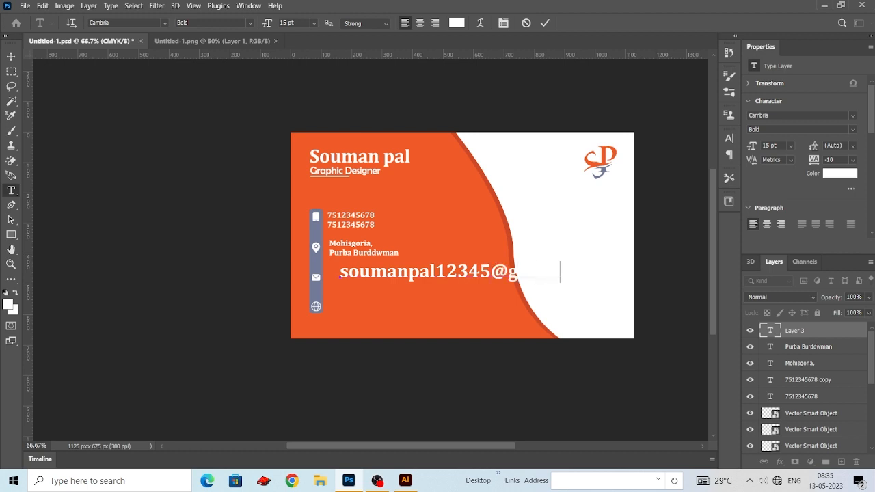
key(ctrl+a)
drag(266, 22, 243, 22)
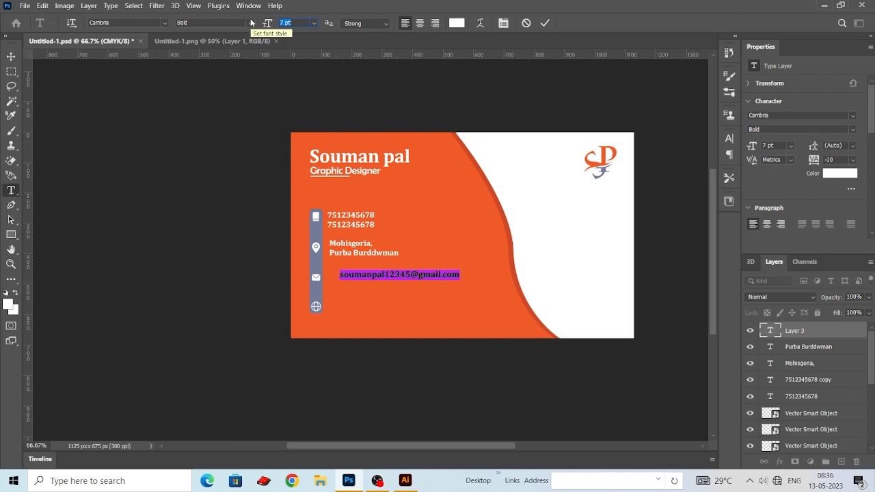
- Move the e-mail line directly beside the envelope icon, in line with the phone numbers above
click(11, 56)
click(234, 244)
drag(391, 276, 375, 279)
click(239, 278)
scroll(214, 278, down, 1)
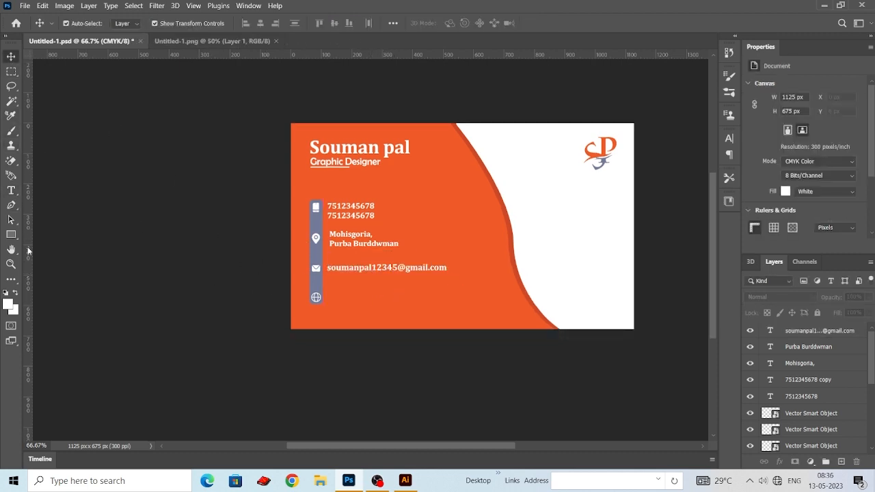
click(11, 190)
click(341, 293)
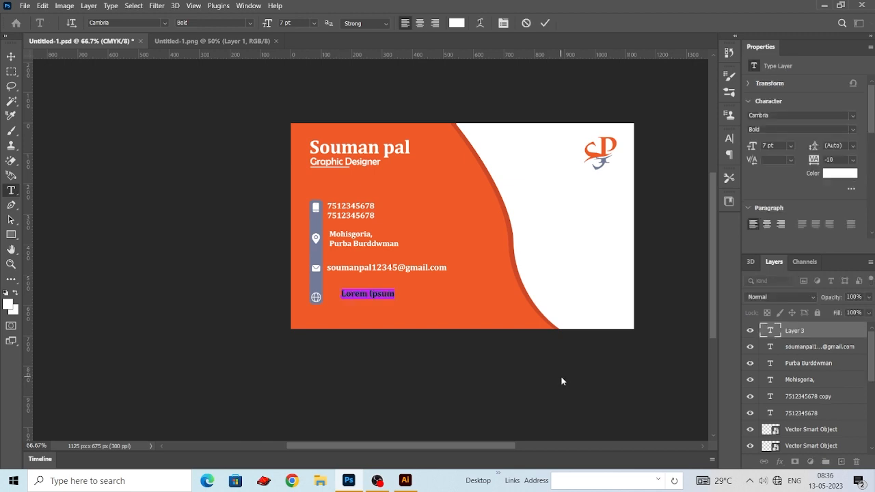
text(www.graphicdesign.com)
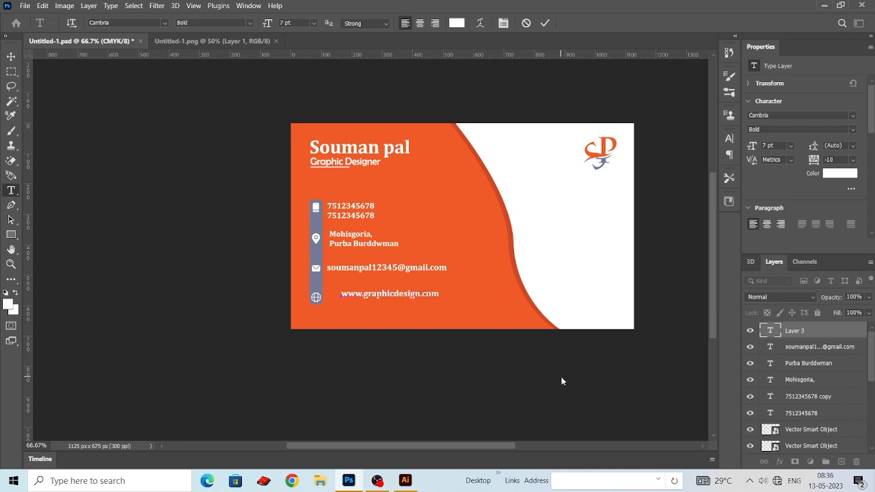
click(12, 57)
drag(368, 293, 353, 296)
- Align the left edges of all six contact text lines
drag(469, 336, 345, 195)
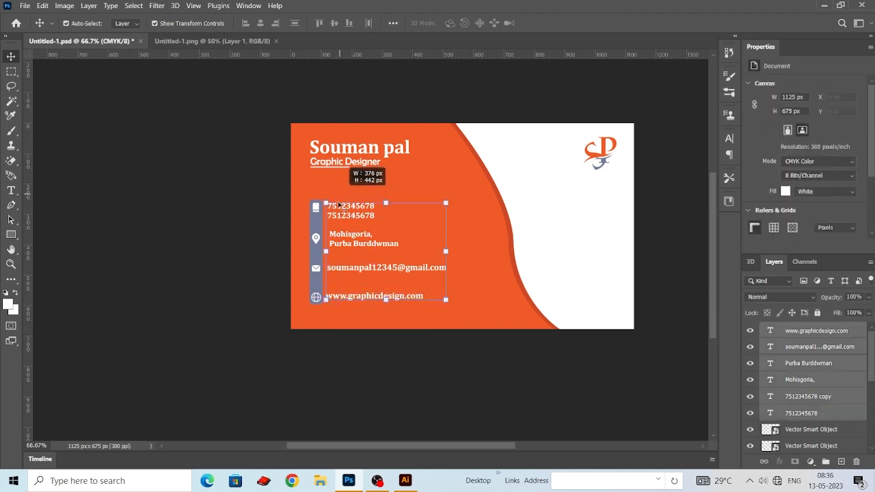
click(246, 23)
click(202, 211)
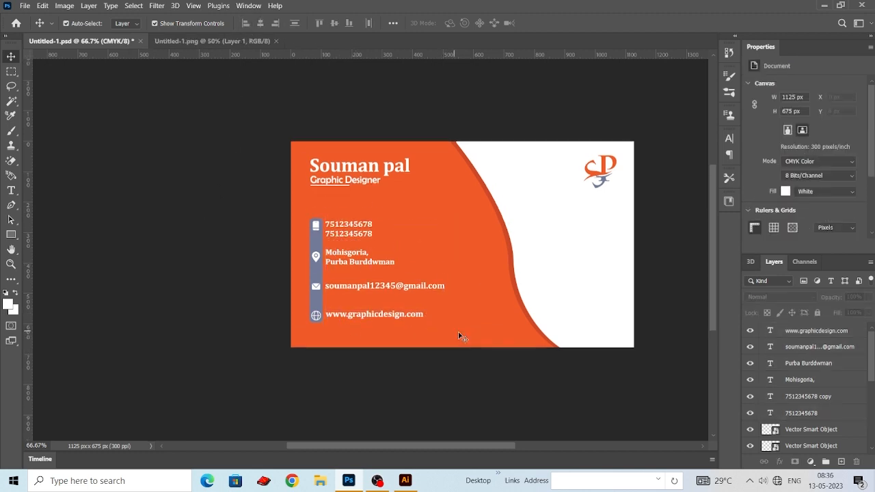
scroll(458, 331, down, 1)
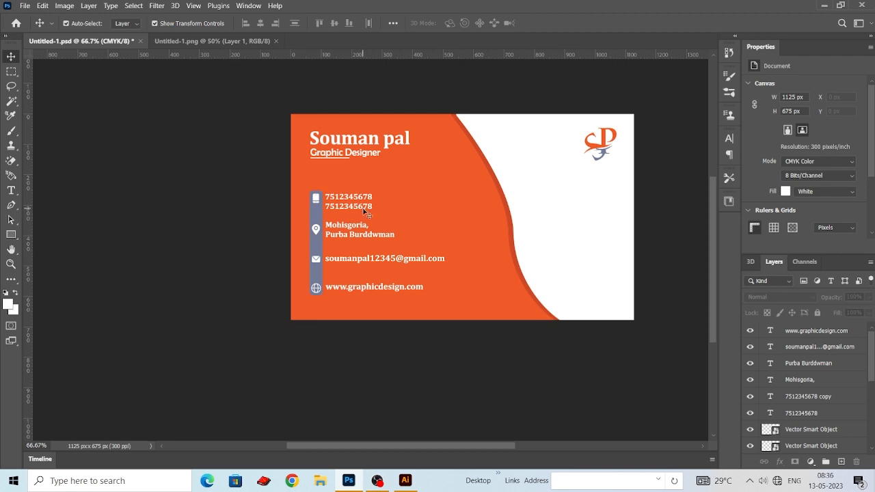
- Stretch the grey-blue icon bar slightly past the phone icon above and the globe icon below, to about 107.58% height
key(ctrl+plus)
key(ctrl+plus)
click(216, 349)
mouse_move(207, 384)
mouse_down()
mouse_move(206, 415)
mouse_move(208, 396)
mouse_up()
scroll(226, 369, up, 4)
scroll(226, 370, up, 4)
drag(206, 145, 208, 131)
scroll(320, 176, down, 3)
key(ctrl+minus)
click(95, 121)
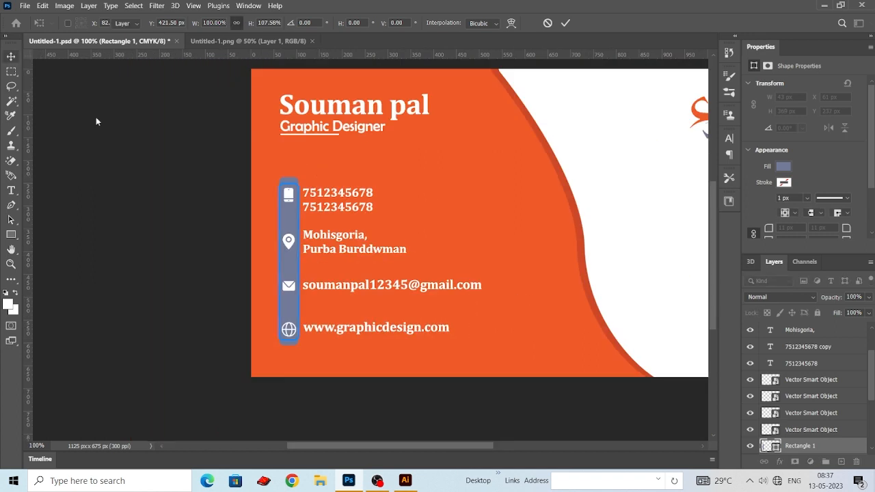
- Unlock the two curved orange shapes and reposition them so the darker band along the curve is wider
key(ctrl+minus)
key(ctrl+minus)
scroll(833, 391, down, 5)
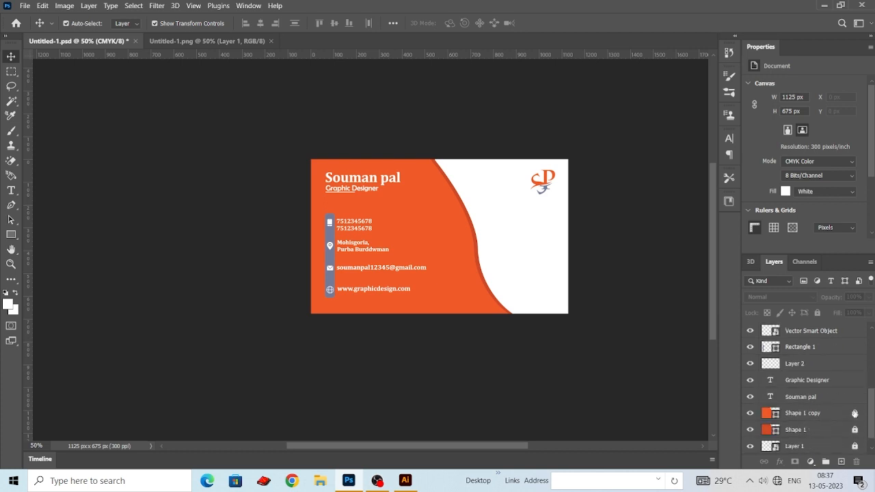
scroll(447, 253, down, 1)
drag(448, 253, 464, 241)
click(578, 347)
click(530, 327)
click(556, 360)
scroll(556, 360, up, 1)
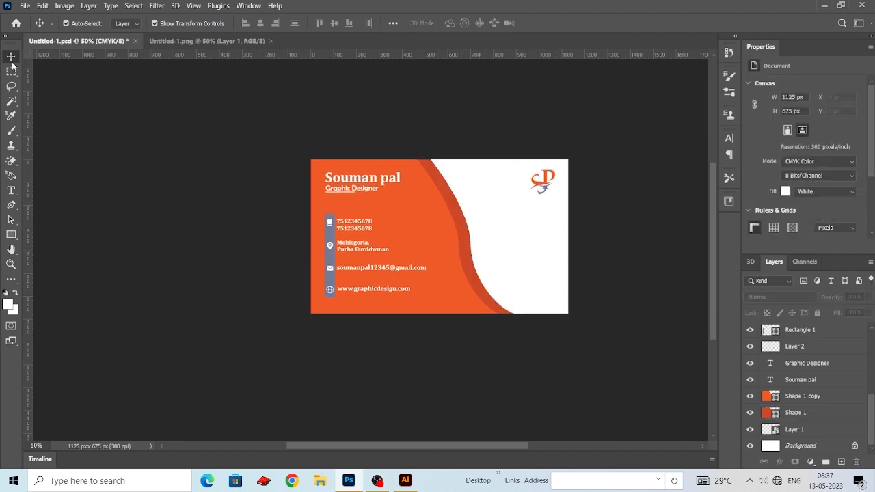
- Recolour the icon bar with the dark orange cf4927 sampled from the band along the curve
scroll(316, 307, up, 1)
click(327, 267)
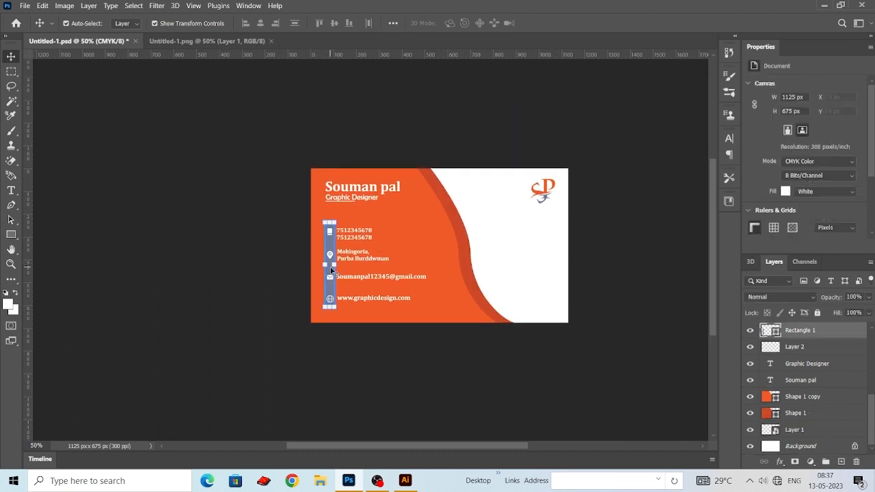
double_click(771, 330)
click(470, 239)
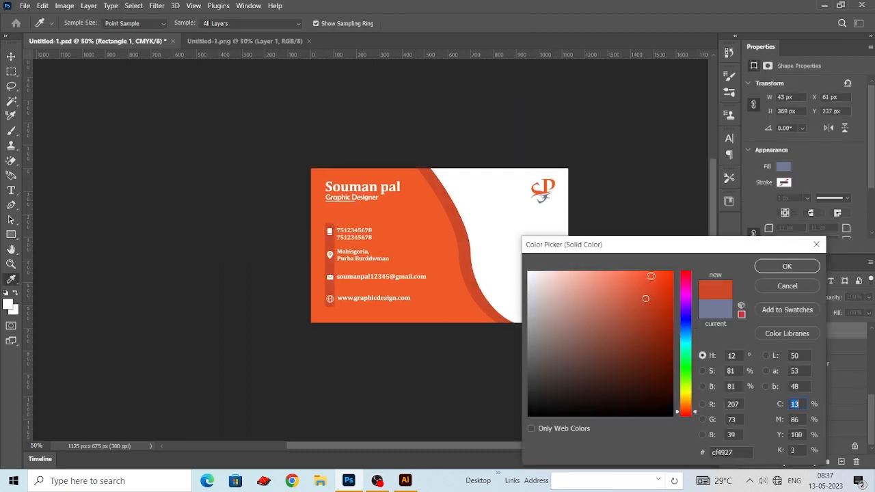
click(796, 267)
click(661, 277)
- Left-align the contact text lines again and nudge them slightly to the right, away from the icon bar
scroll(661, 279, up, 2)
drag(431, 354, 356, 240)
click(632, 400)
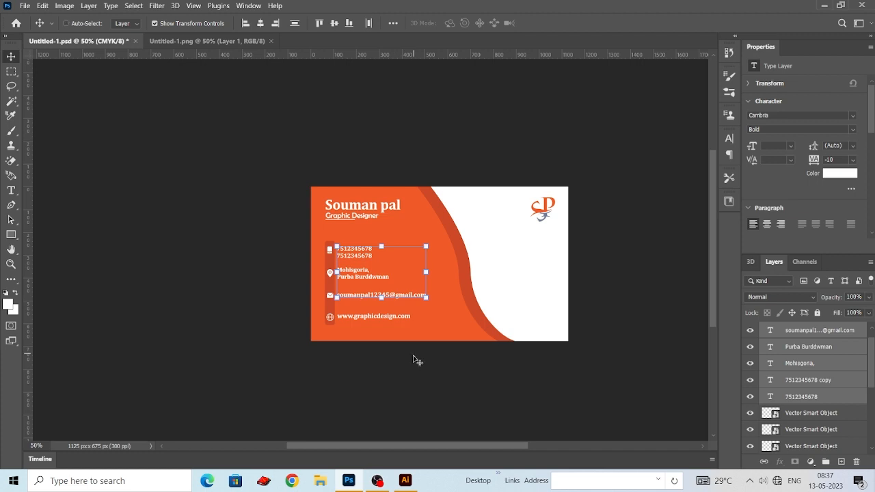
drag(432, 365, 374, 263)
click(570, 386)
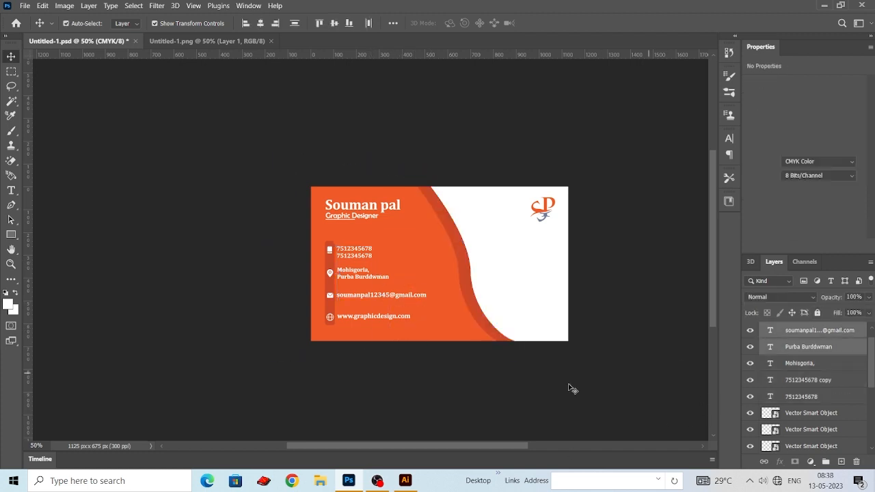
drag(447, 343, 344, 245)
click(245, 23)
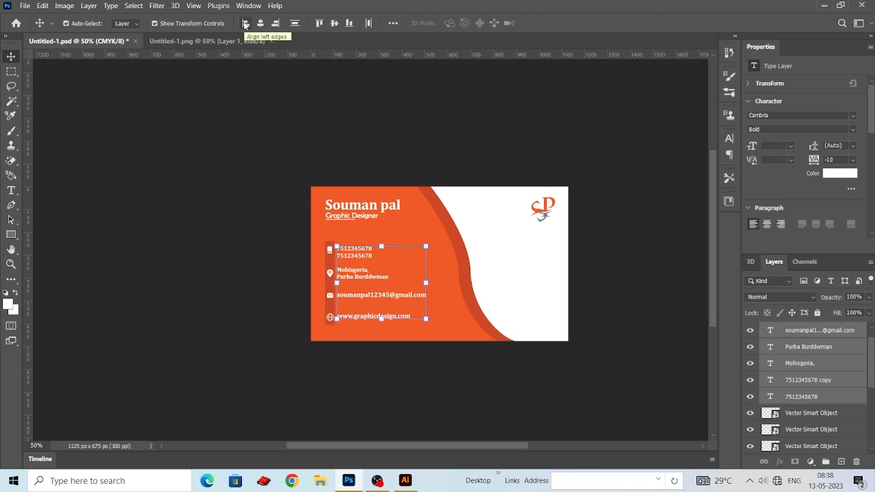
key(shift+Right)
click(234, 145)
- Enlarge the logo and position it in the upper part of the card's white area
drag(496, 259, 494, 252)
drag(503, 192, 553, 215)
drag(553, 214, 528, 217)
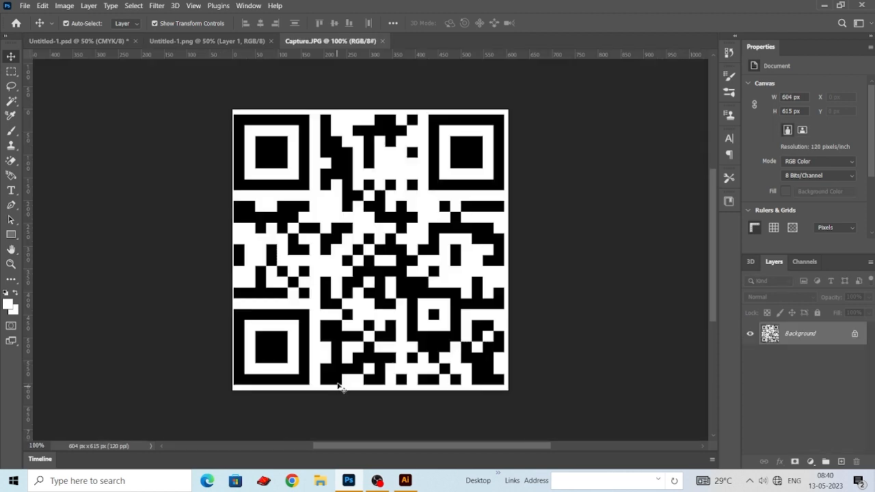
- Unlock the QR code image Capture.JPG, copy it into the card, and shrink it into the lower white area beneath the logo
click(855, 333)
drag(383, 229, 509, 238)
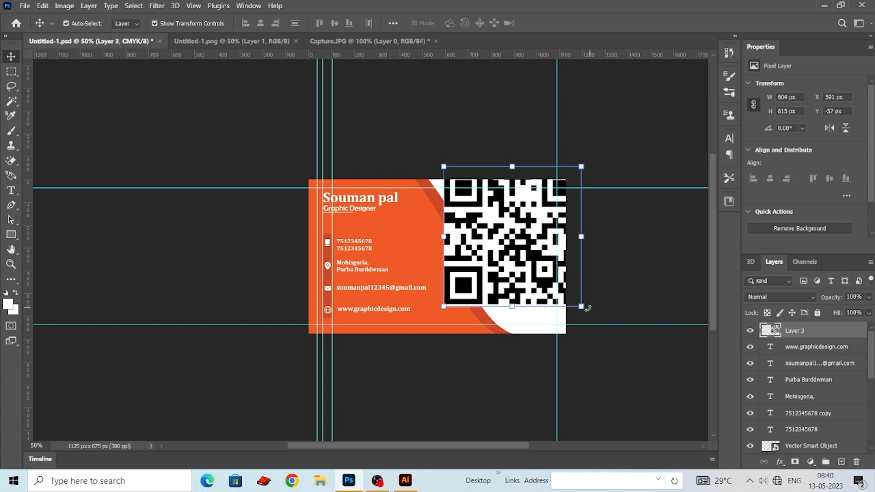
drag(587, 307, 479, 203)
drag(478, 169, 526, 299)
key(Return)
- Hide the guides and save the business card document
scroll(605, 274, up, 1)
click(605, 274)
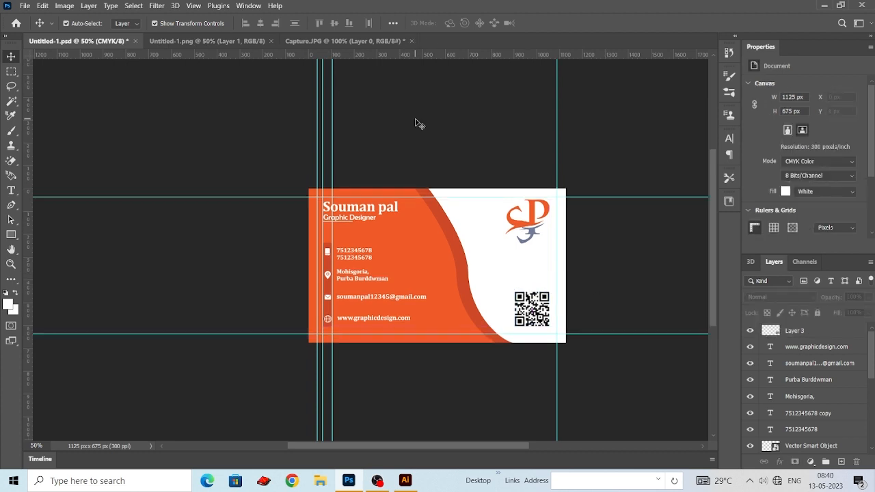
key(ctrl+semicolon)
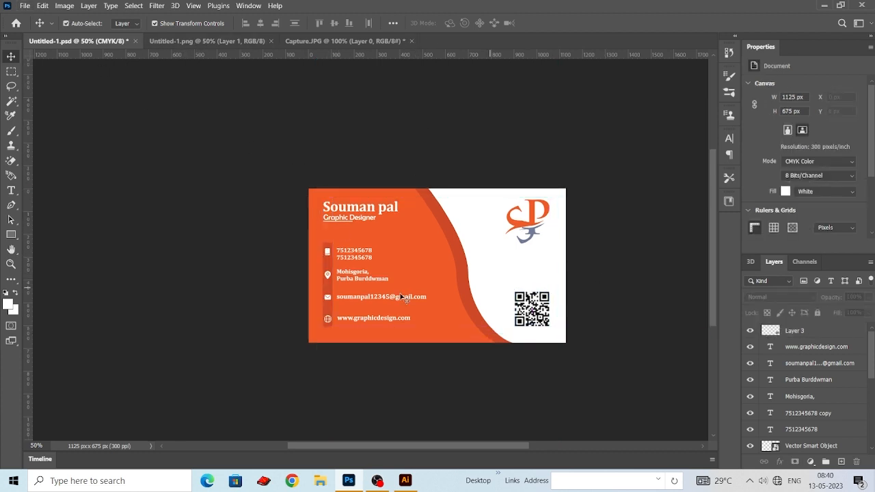
key(ctrl+s)
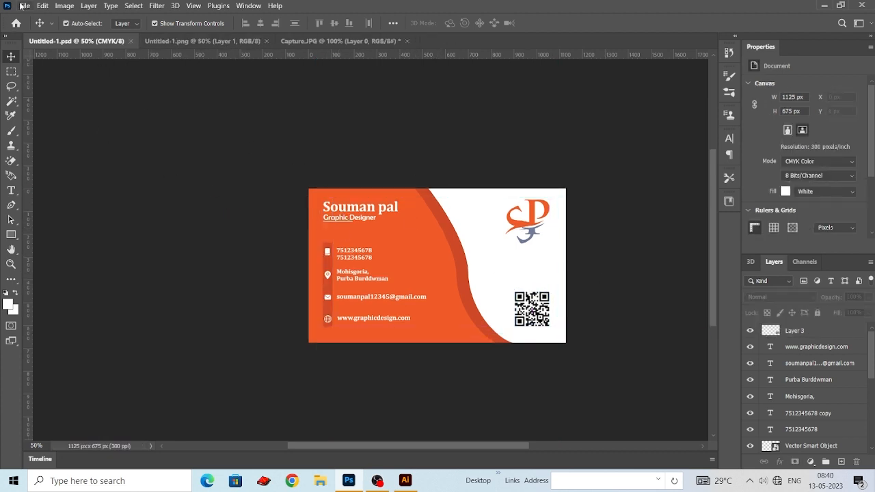
- Create a new document 3.5 x 2 inches at 300 pixels/inch in CMYK Color with a white background
click(24, 6)
click(34, 17)
click(681, 115)
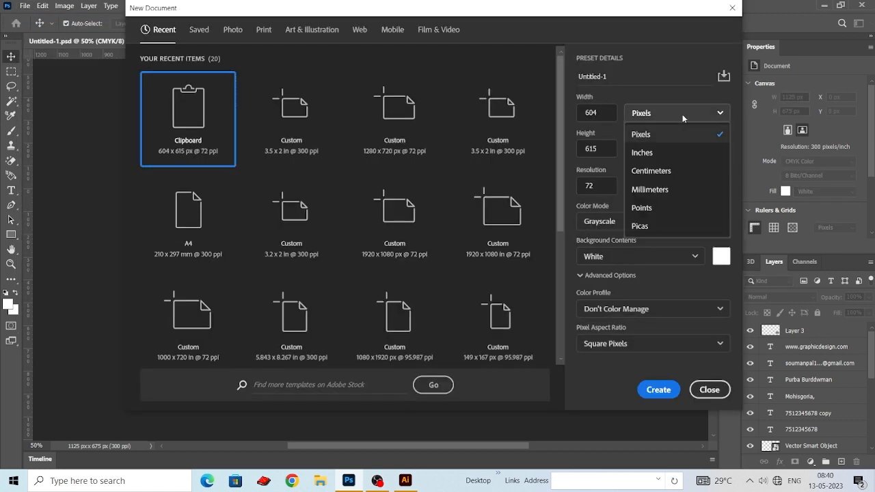
click(641, 153)
double_click(590, 113)
text(3.)
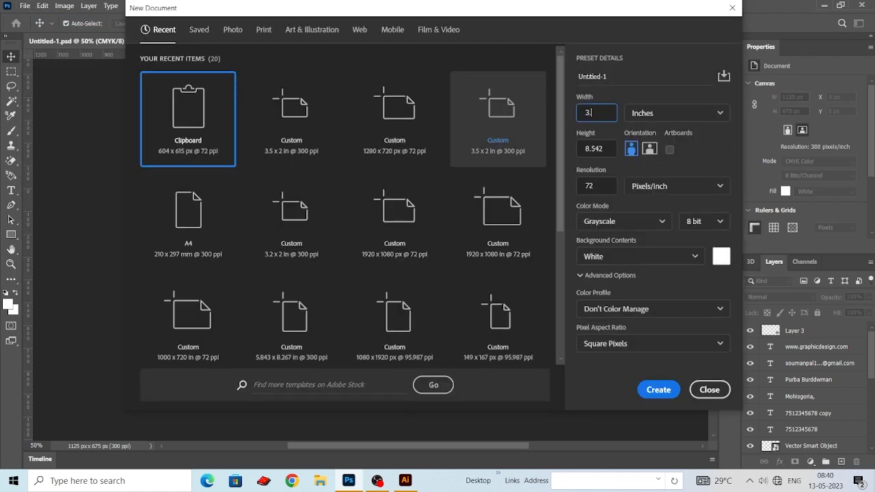
text(5)
key(Tab)
key(Tab)
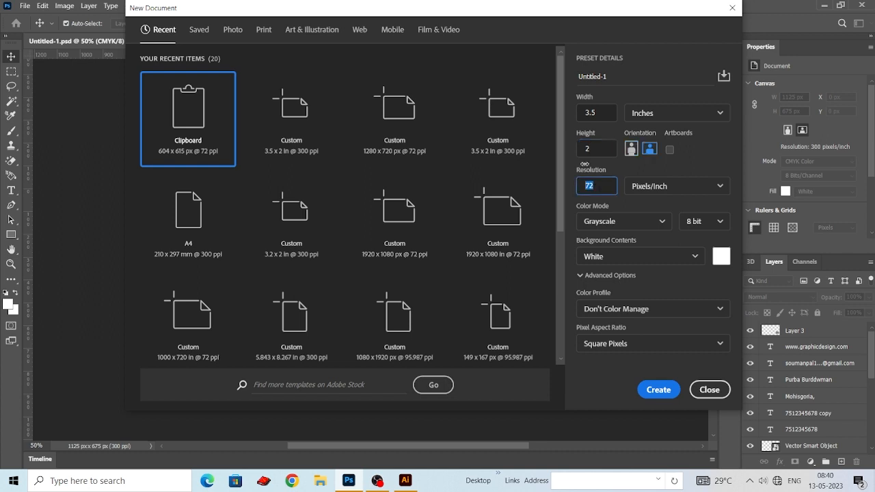
text(300)
click(623, 221)
click(648, 297)
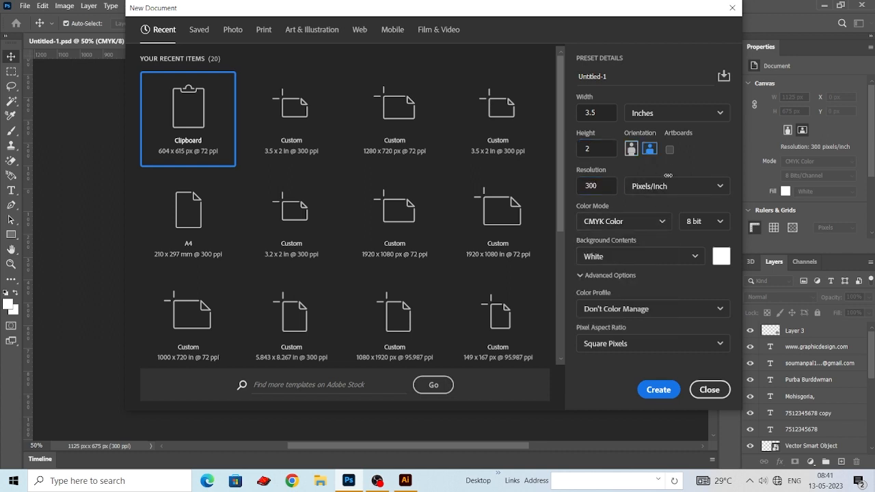
click(654, 388)
- Place guides along all four edges of the new blank card
drag(123, 54, 123, 113)
drag(27, 184, 130, 186)
drag(270, 55, 273, 385)
drag(27, 351, 610, 362)
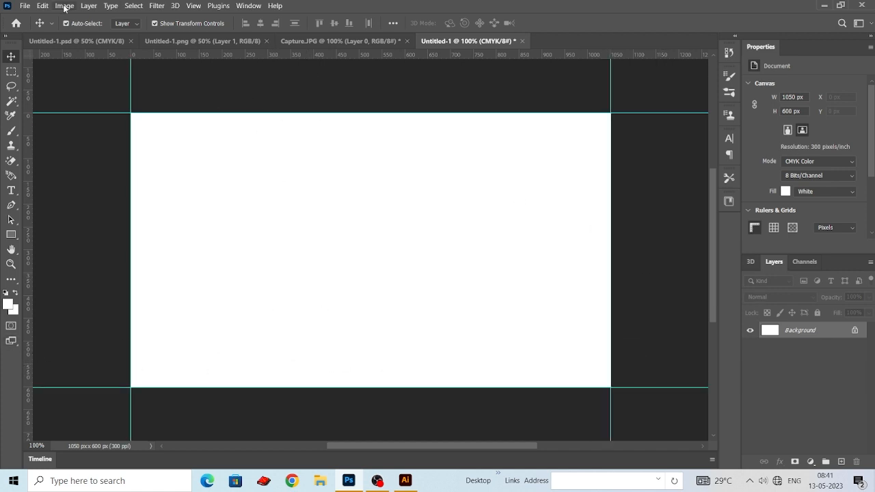
- Unlock the two curved orange shapes on the first card and copy them together into the new document
click(46, 43)
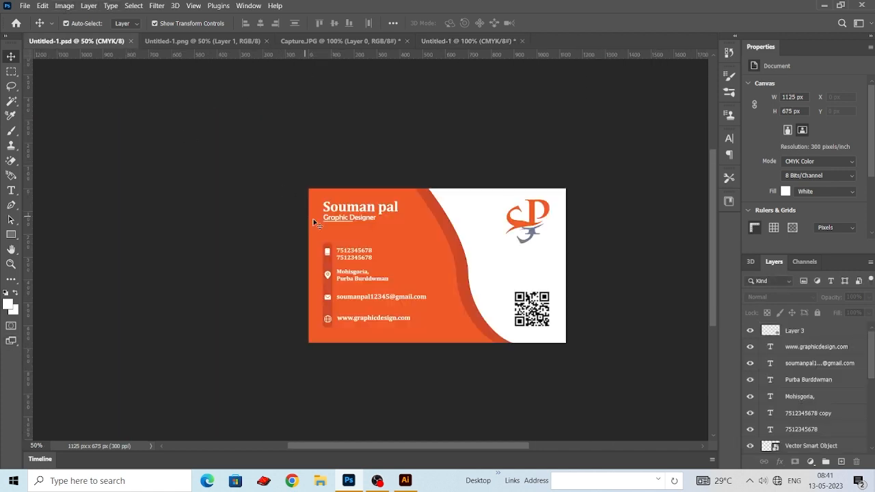
scroll(827, 383, down, 5)
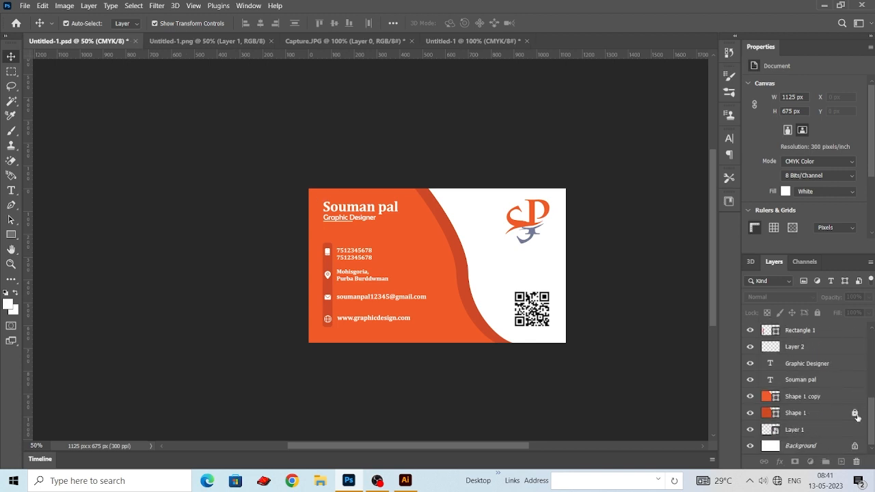
drag(470, 219, 448, 257)
scroll(447, 257, down, 1)
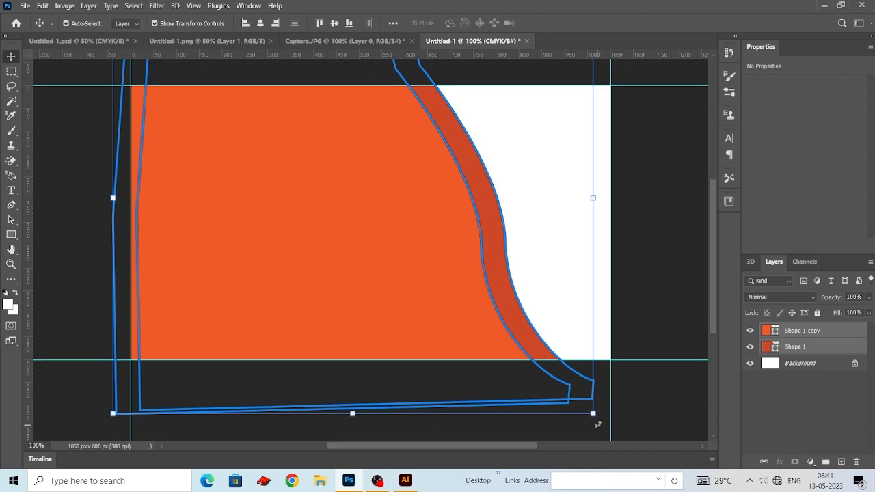
- Rotate, enlarge and reposition both orange shapes so they form a horizontal wave across the bottom of the new card
drag(597, 423, 737, 178)
key(ctrl+minus)
key(ctrl+minus)
drag(480, 219, 521, 100)
drag(395, 259, 494, 267)
drag(188, 190, 156, 187)
drag(295, 226, 251, 312)
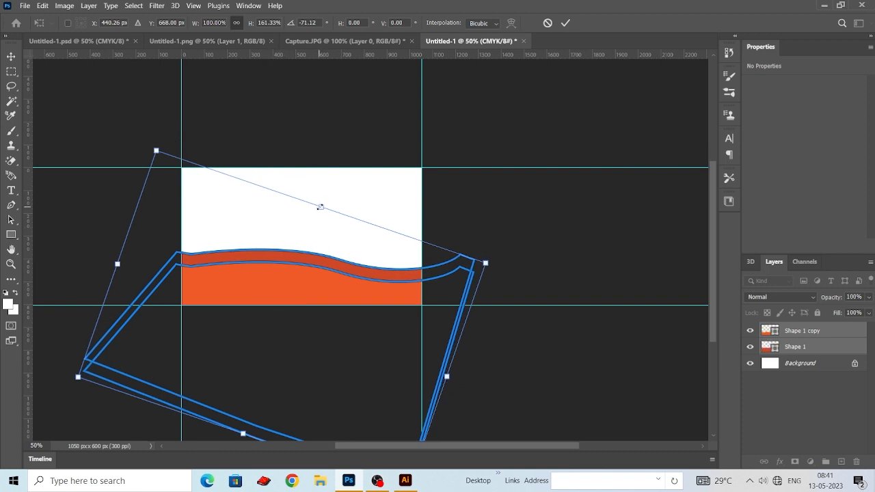
drag(320, 206, 329, 188)
drag(266, 263, 265, 288)
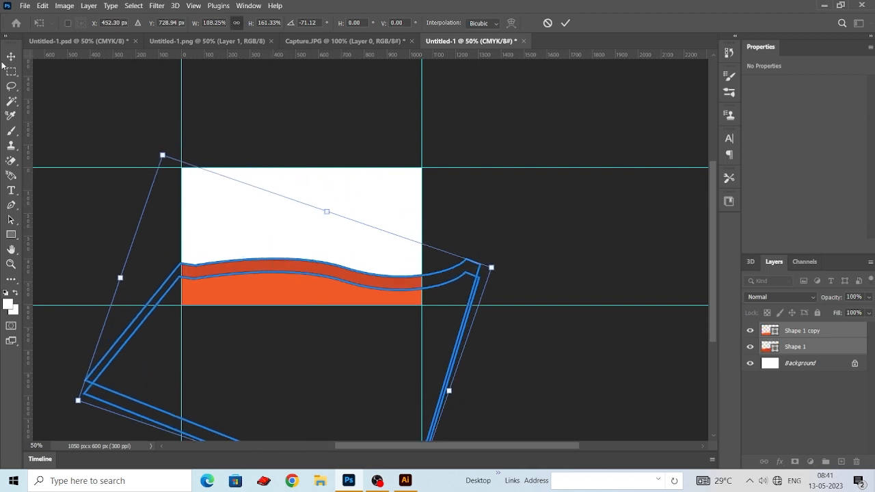
key(Return)
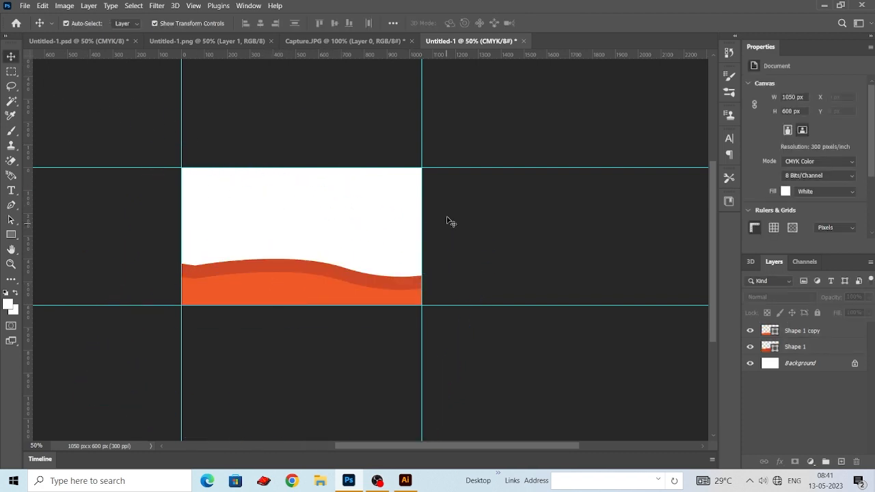
- Copy the logo from the first card to the centre above the wave, and shift the wave shapes left
click(102, 42)
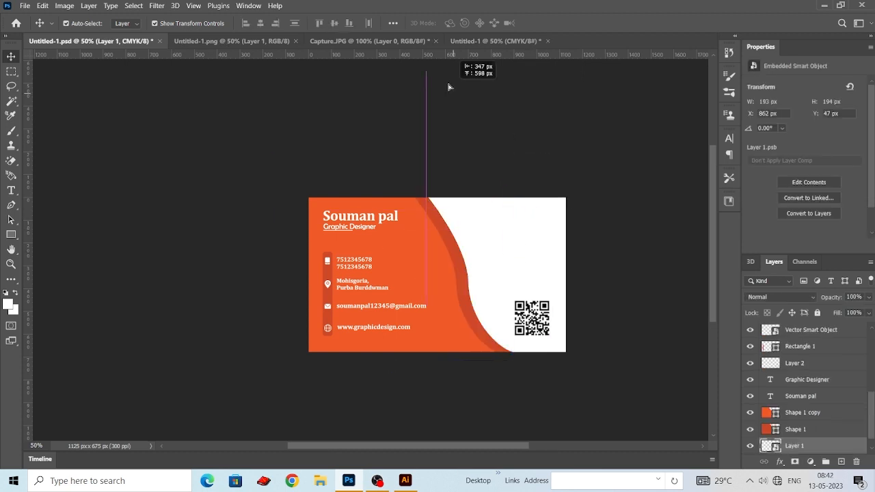
drag(448, 87, 321, 217)
drag(469, 266, 365, 301)
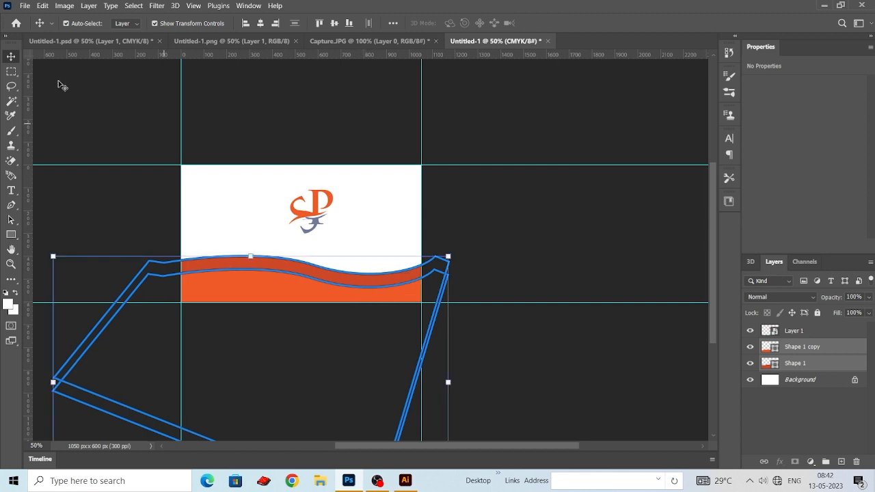
click(60, 83)
drag(361, 210, 311, 211)
click(352, 223)
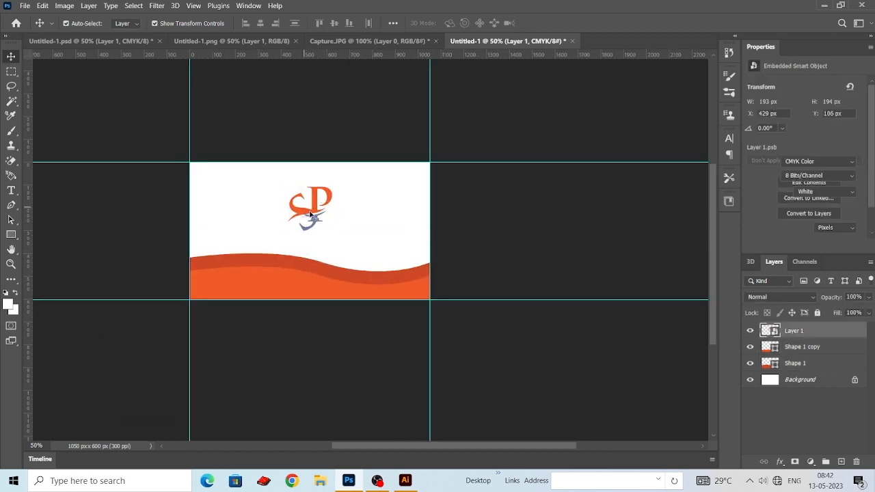
- Set up an image export of the front card with the contact details, using JPG as the format
click(140, 41)
click(585, 220)
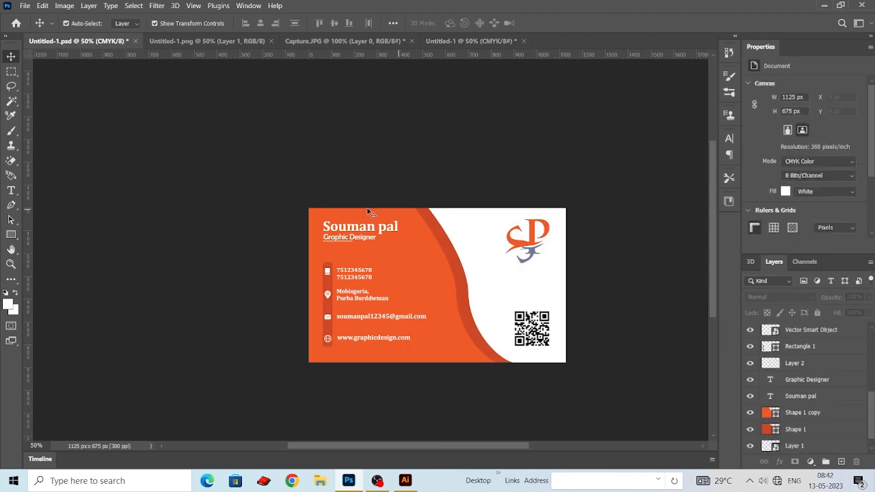
click(31, 7)
mouse_move(102, 172)
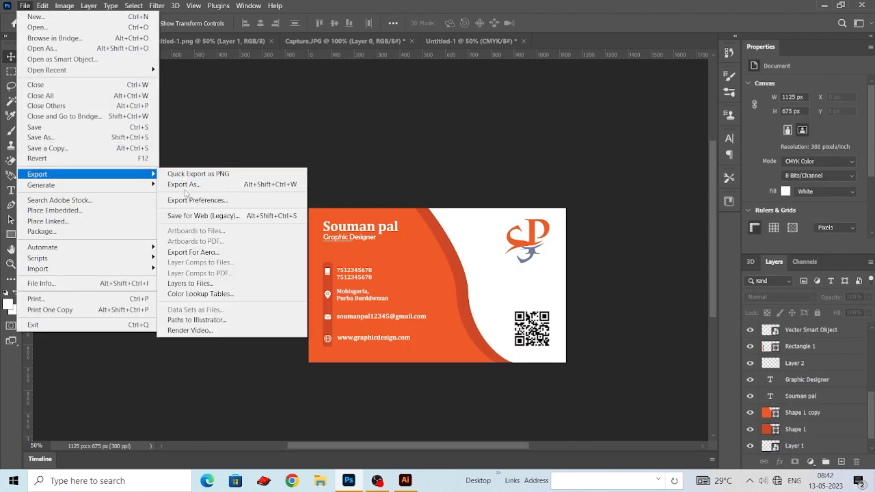
click(185, 188)
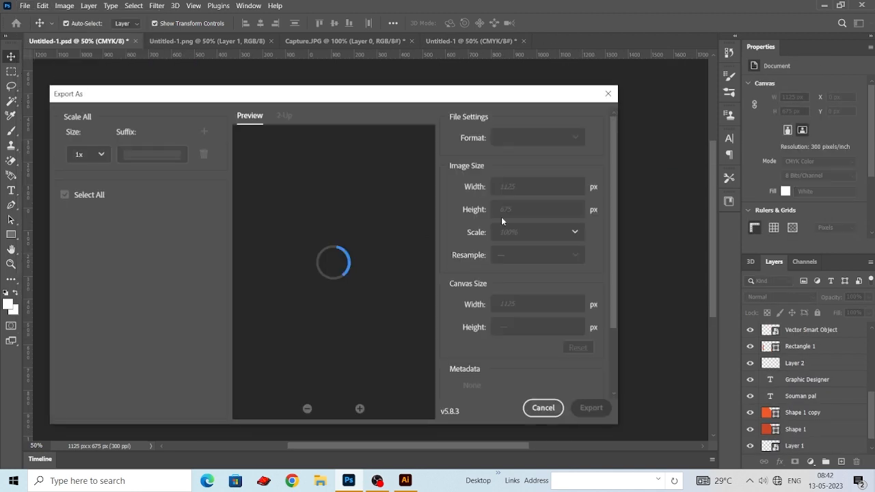
click(537, 137)
click(505, 169)
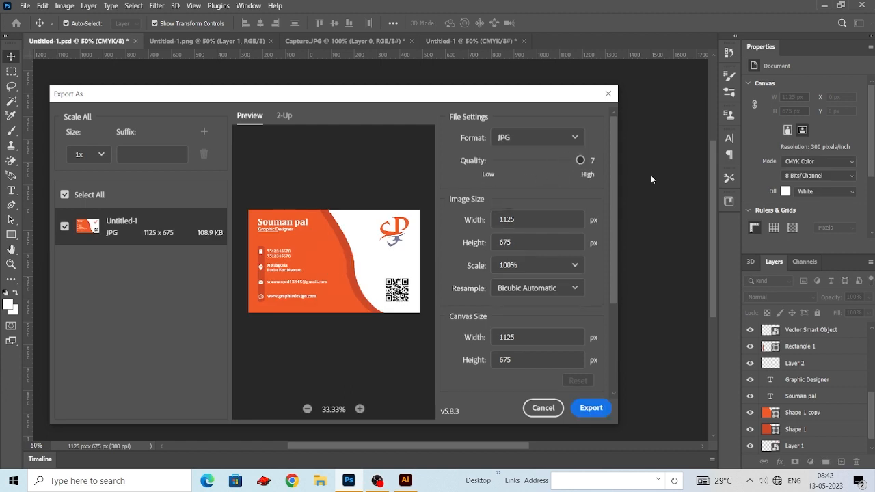
- Export the front card to the Desktop under the file name card1
click(589, 408)
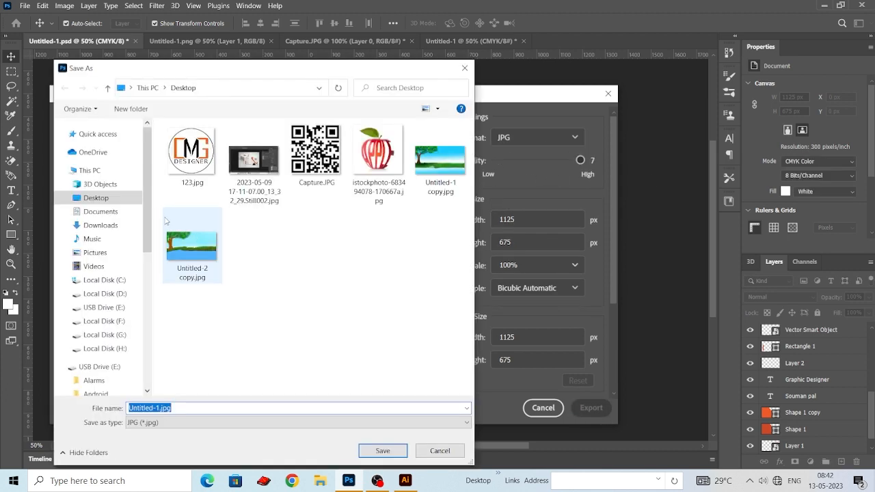
click(317, 408)
key(BackSpace)
key(BackSpace)
key(BackSpace)
key(BackSpace)
key(BackSpace)
key(BackSpace)
key(BackSpace)
key(BackSpace)
key(BackSpace)
key(BackSpace)
key(BackSpace)
key(BackSpace)
key(BackSpace)
key(BackSpace)
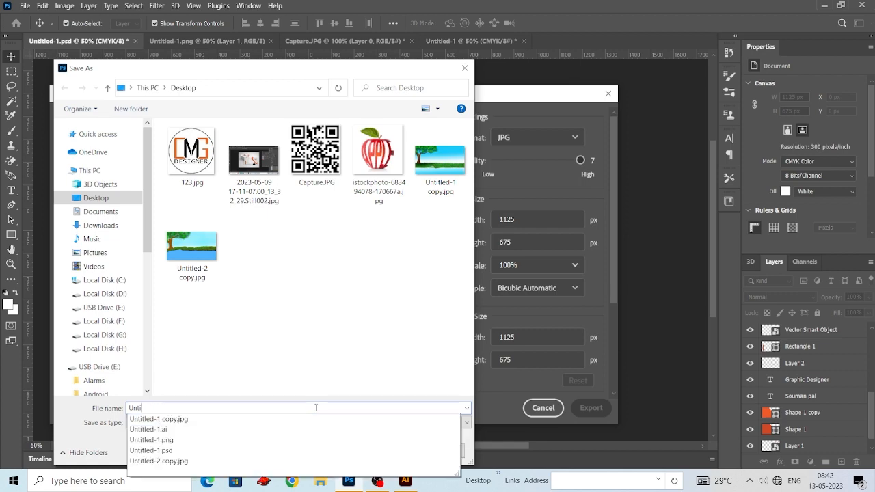
text(card1)
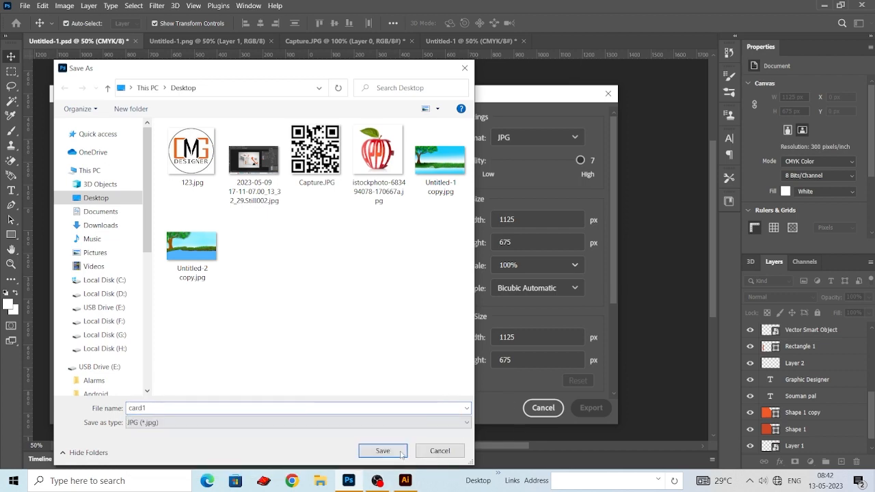
click(383, 450)
- Export the wave-and-logo back card as a JPG named card2 on the Desktop
click(471, 41)
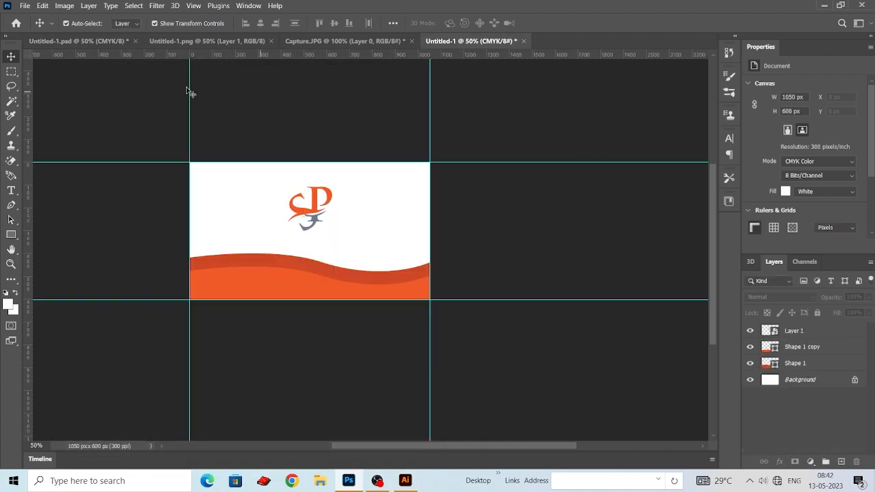
click(24, 6)
mouse_move(136, 174)
click(205, 184)
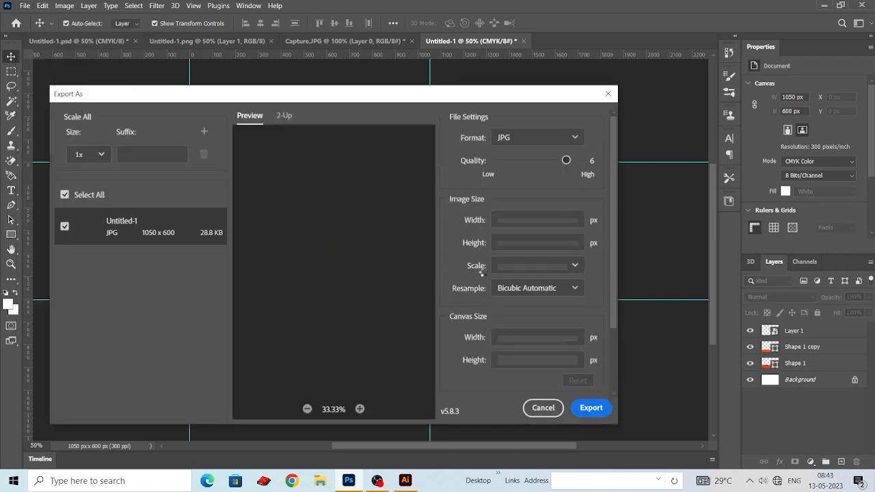
click(585, 412)
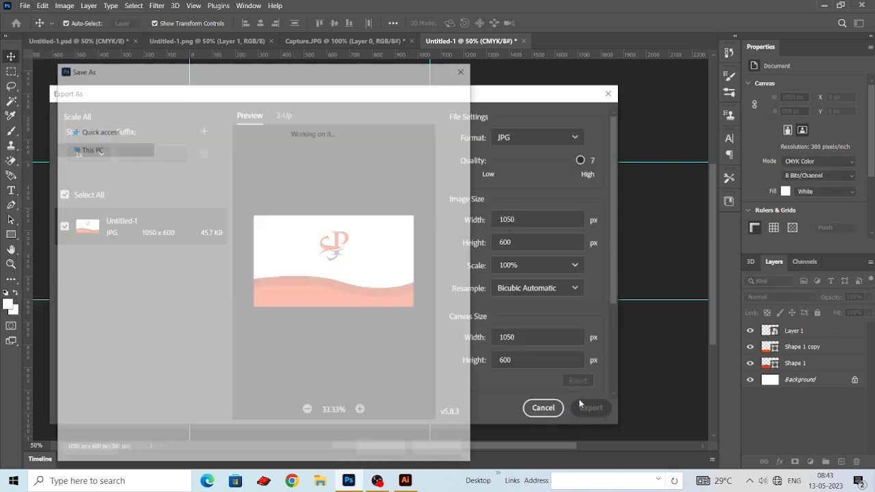
text(card2)
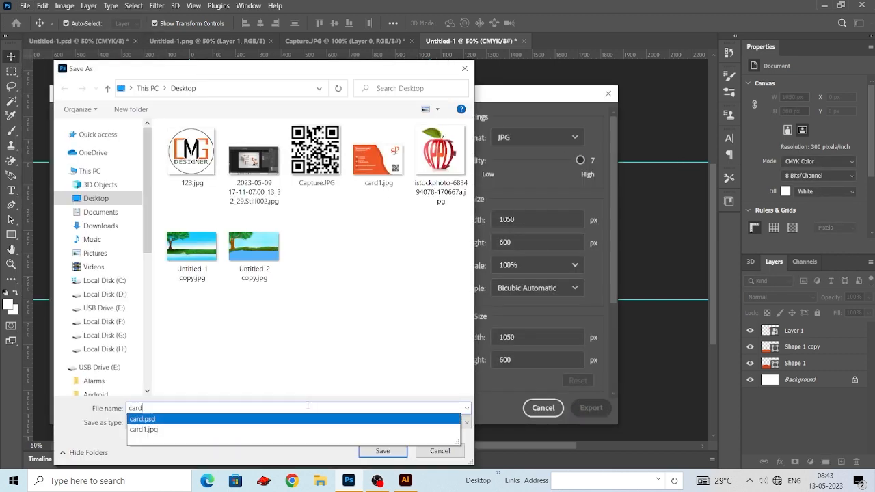
click(382, 450)
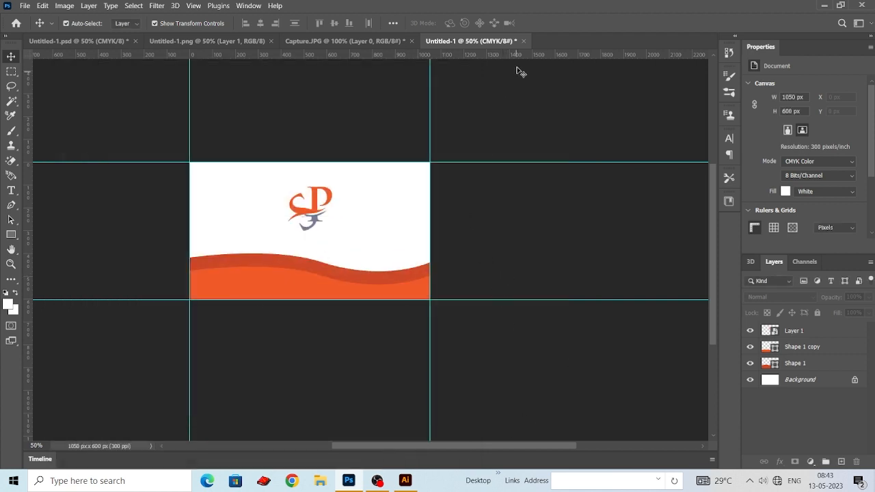
- Review the finished front card at a closer zoom and return to the wave-and-logo back card
click(102, 41)
key(ctrl+plus)
drag(407, 260, 380, 225)
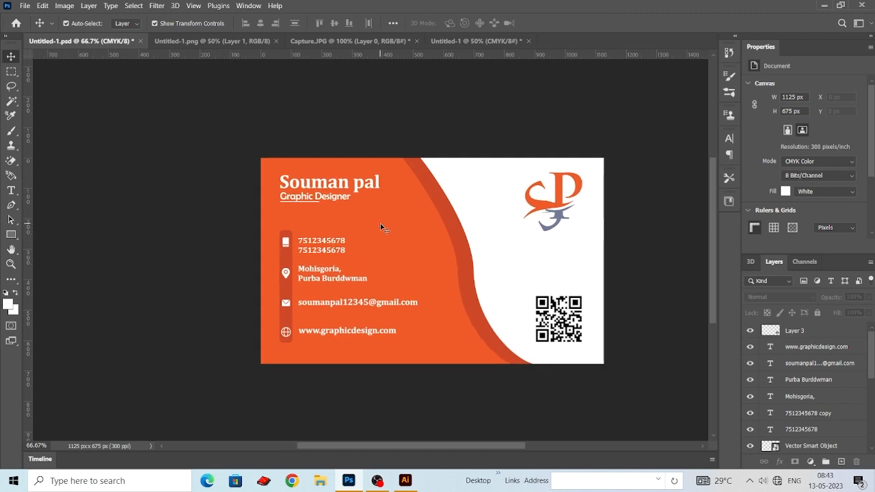
click(454, 40)
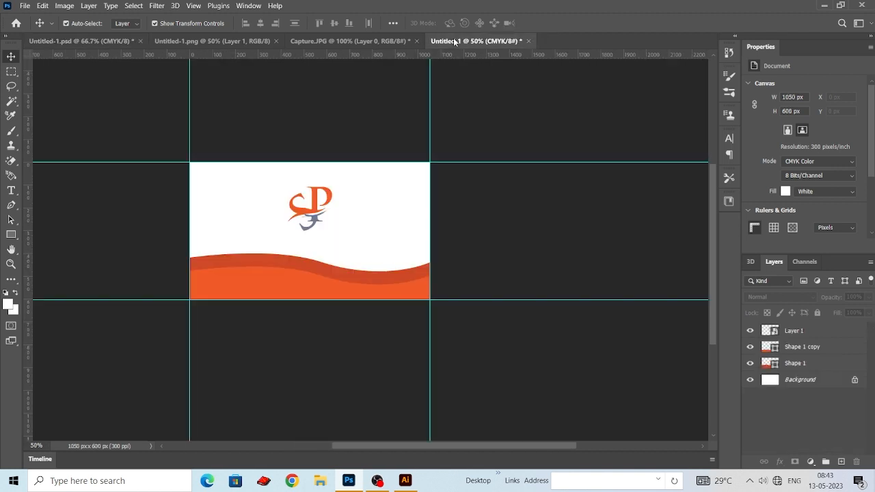